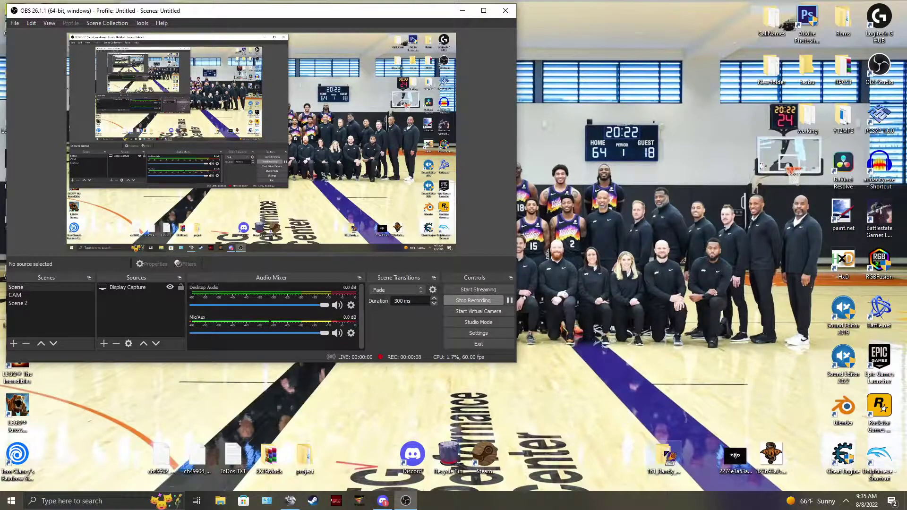
Copy 161_Attire.mdl from the 161_Default_Attire folder of 161_Randy_Orton_2019 to the desktop and place it beside the mod folder.
double_click(664, 472)
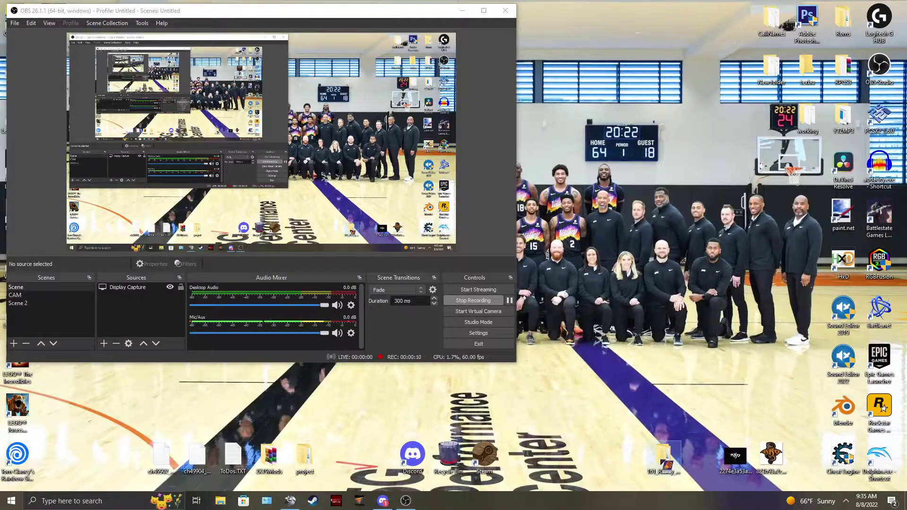
double_click(229, 143)
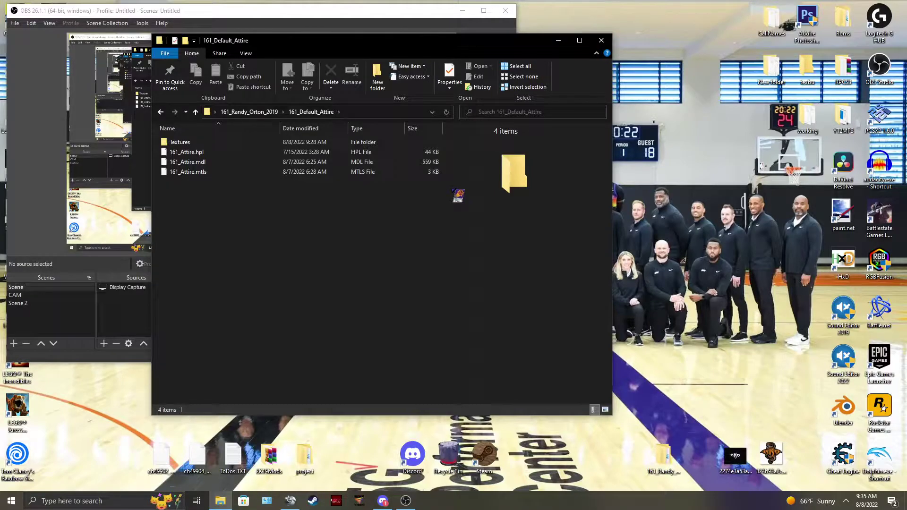
click(203, 163)
right_click(202, 164)
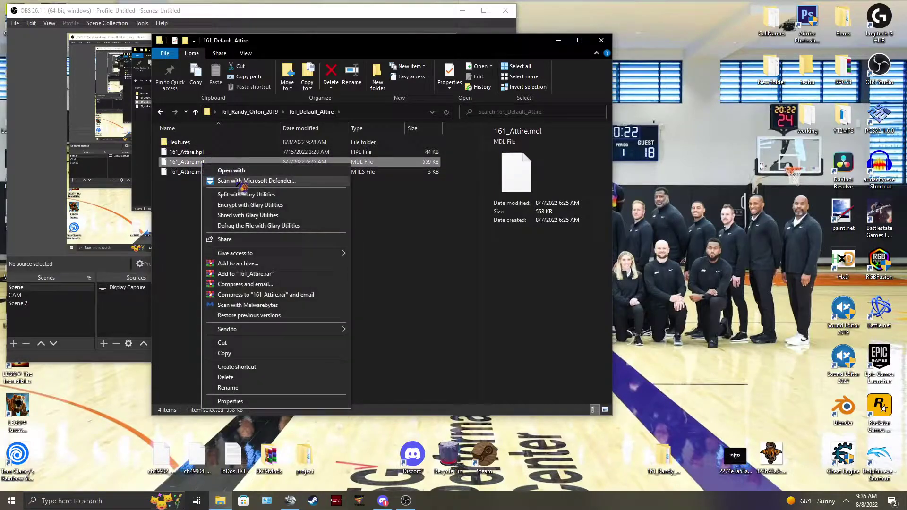
click(248, 354)
click(273, 280)
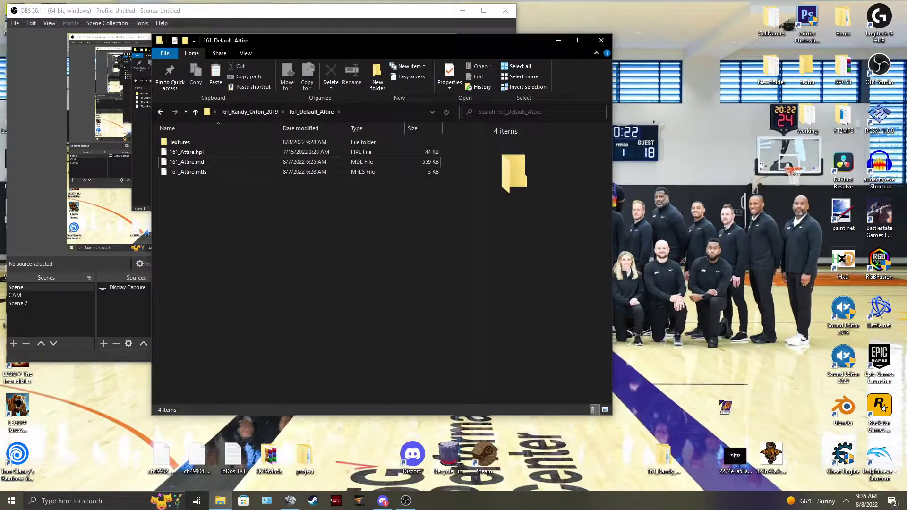
right_click(725, 407)
click(742, 331)
drag(735, 361, 594, 478)
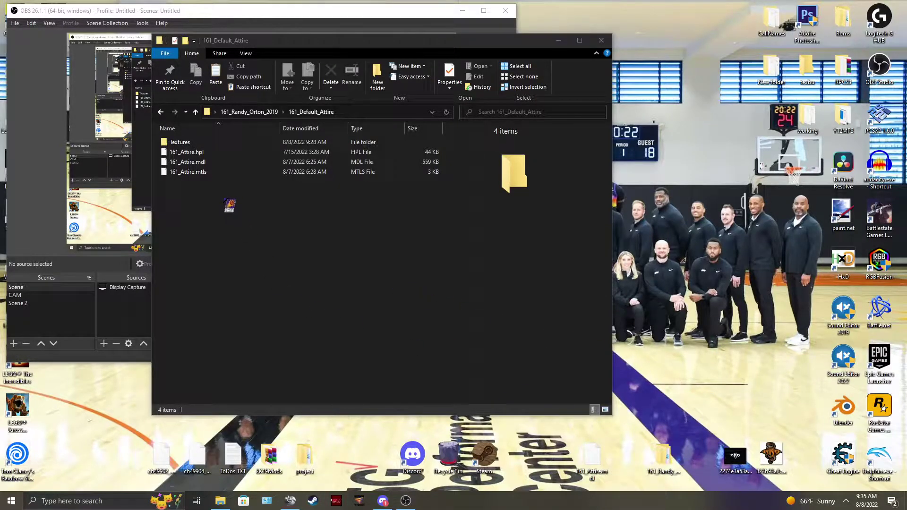
Copy tops_color.dds from the attire's Textures folder to the desktop and close the folder window.
double_click(180, 142)
click(236, 215)
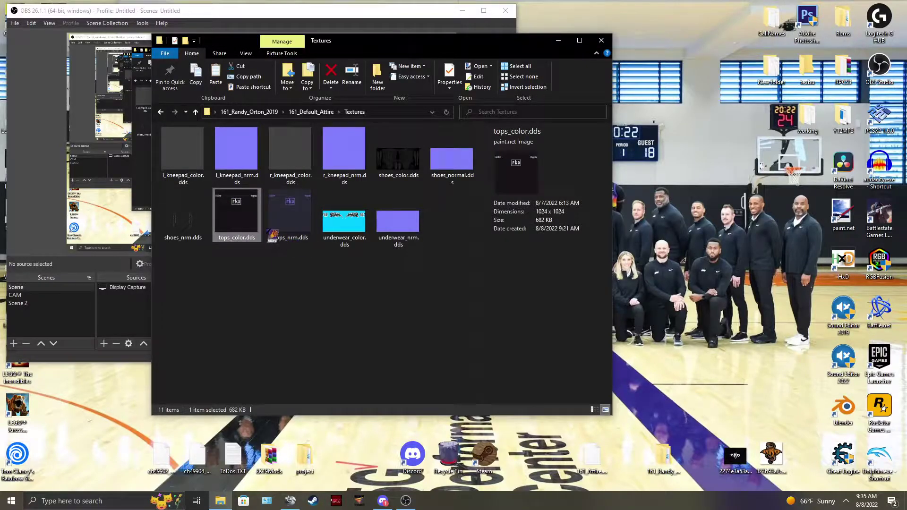
right_click(237, 208)
click(278, 431)
click(272, 343)
right_click(698, 281)
click(782, 330)
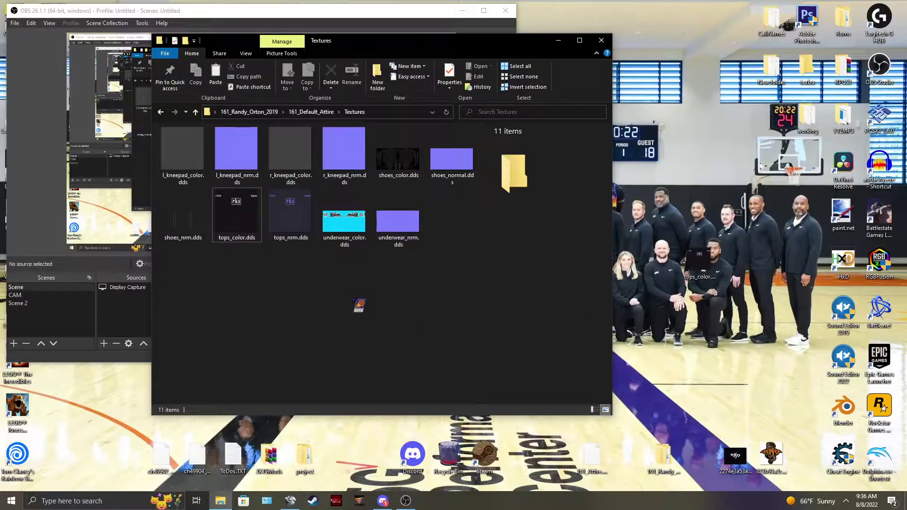
click(601, 40)
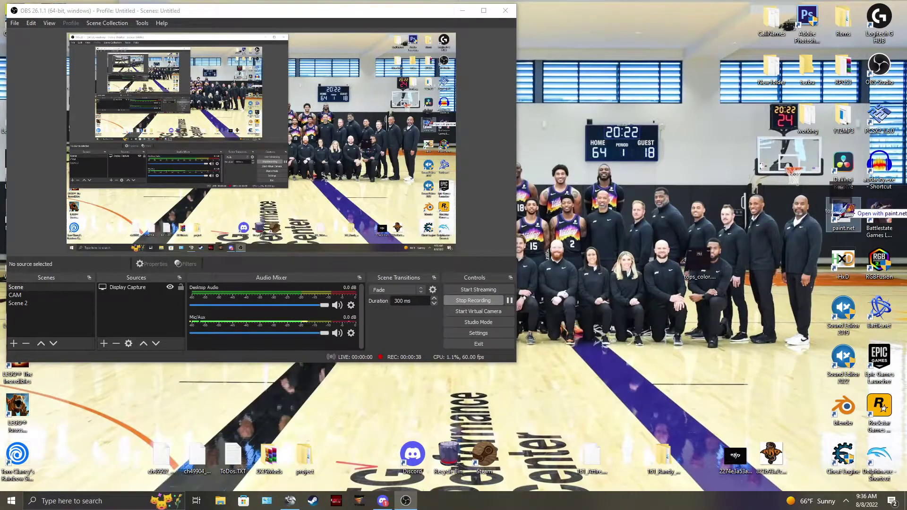
Open tops_color.dds in paint.net and paint over its logo and lettering with the sampled background colour, using a 225 px brush at 100% hardness.
drag(844, 218, 843, 217)
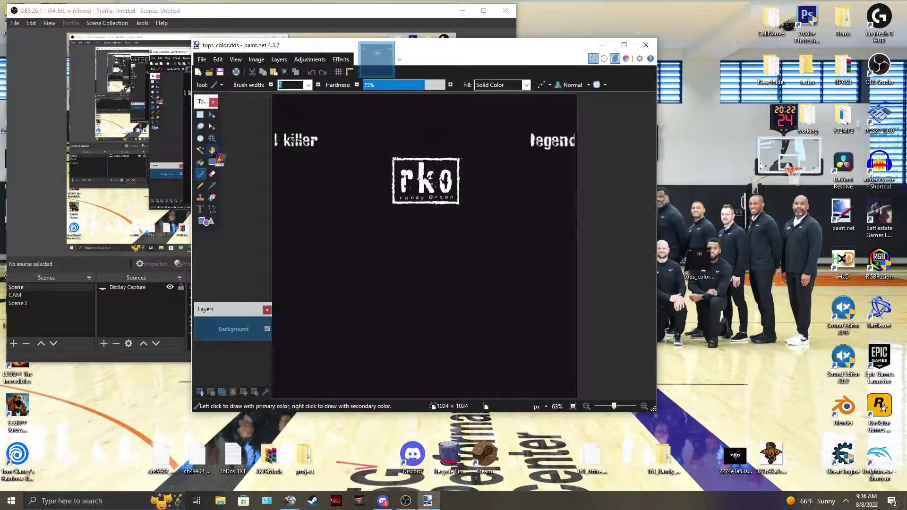
click(211, 174)
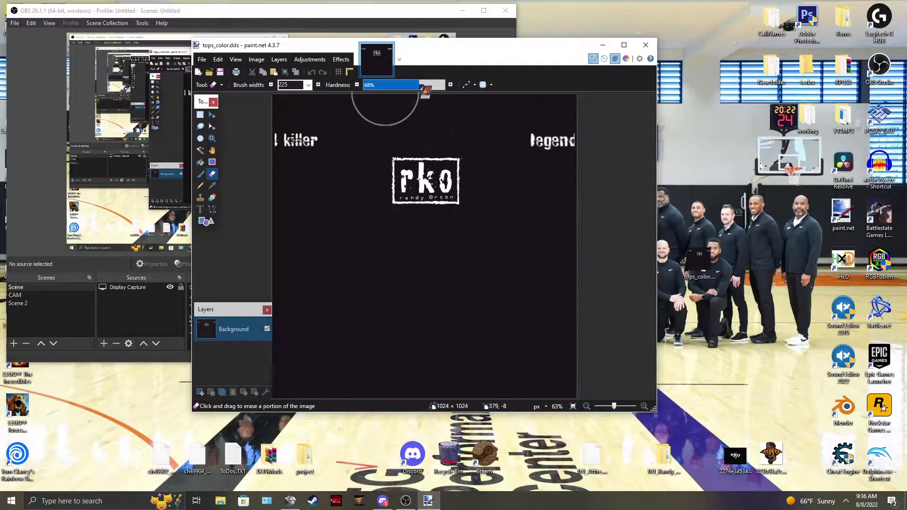
drag(386, 88, 444, 86)
click(212, 186)
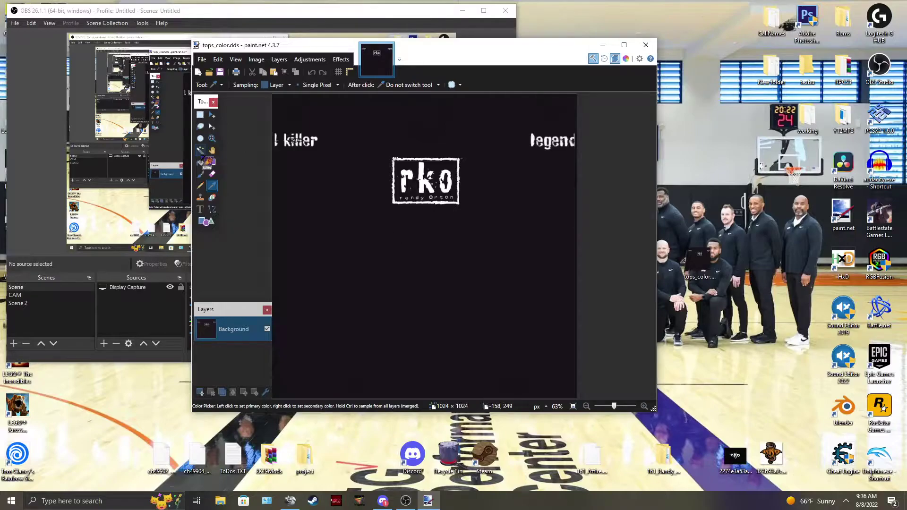
click(200, 173)
mouse_move(344, 202)
mouse_down()
mouse_move(411, 182)
mouse_move(483, 184)
mouse_move(571, 159)
mouse_move(287, 168)
mouse_move(298, 162)
mouse_move(278, 160)
mouse_up()
Save the blanked texture to the desktop as tops_color.png in PNG format with default settings and close paint.net.
click(202, 59)
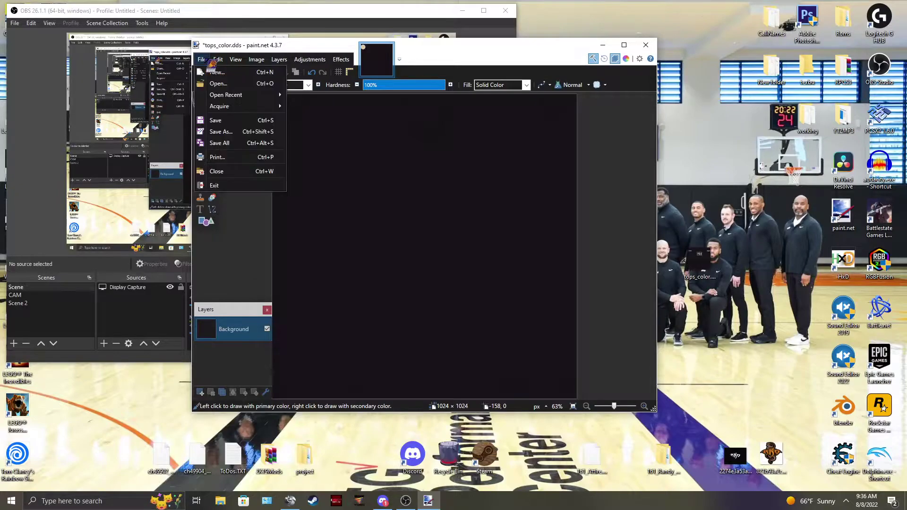
click(222, 132)
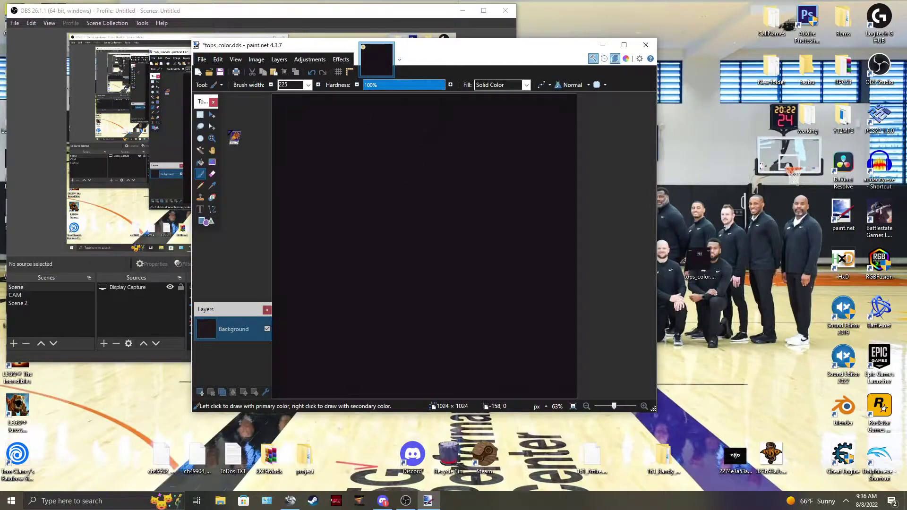
click(300, 258)
click(312, 263)
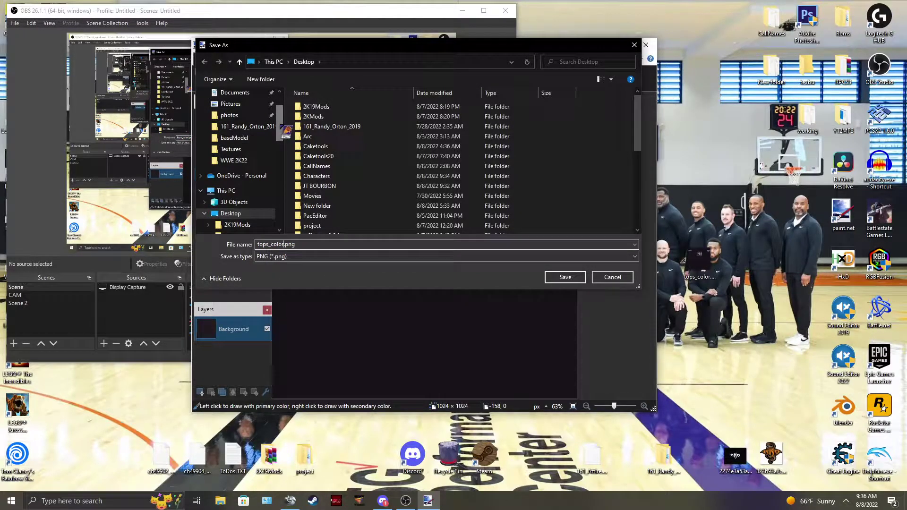
scroll(232, 112, up, 2)
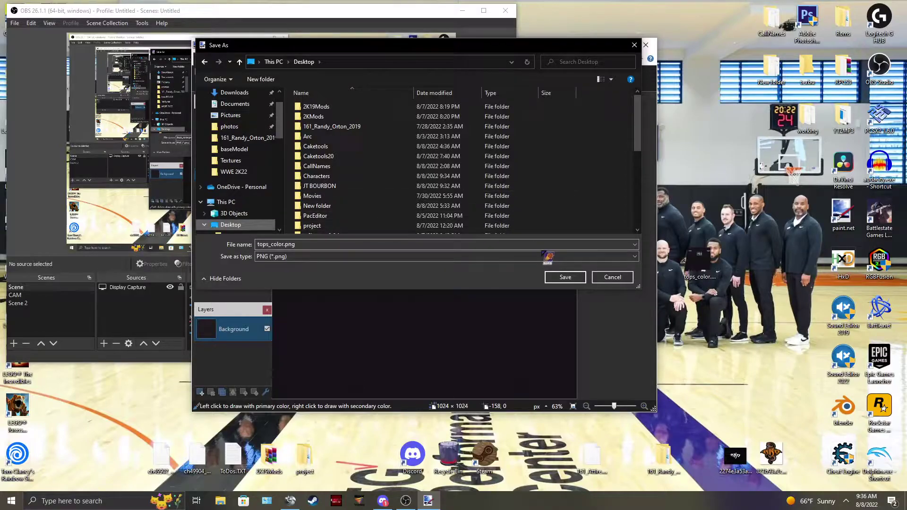
click(565, 277)
click(470, 284)
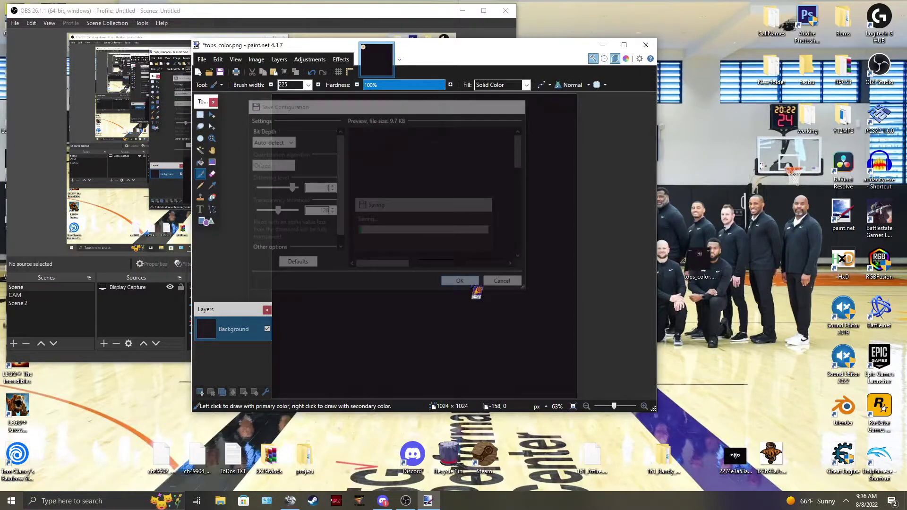
click(645, 45)
Minimise OBS, then move tops_color.png above the RKO logo images on the desktop and preview the white logo.
click(462, 11)
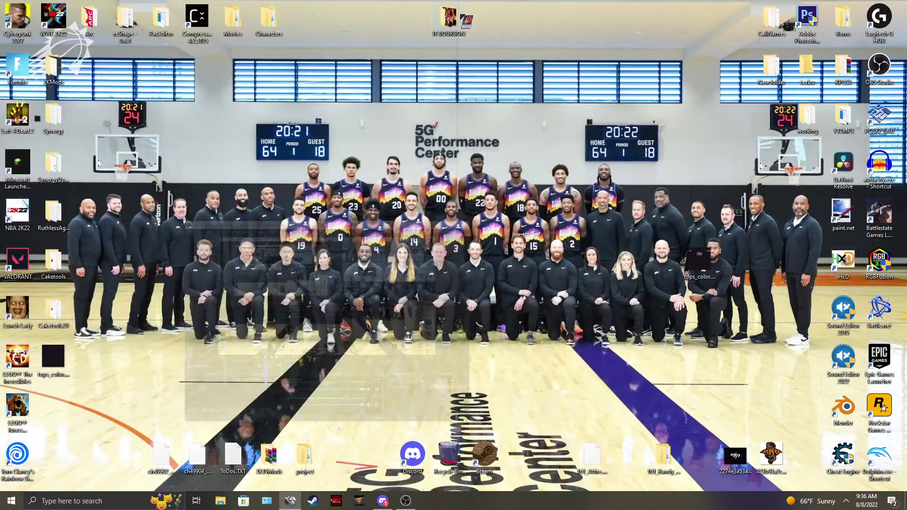
drag(252, 333, 737, 407)
drag(788, 485, 761, 461)
click(733, 445)
click(764, 451)
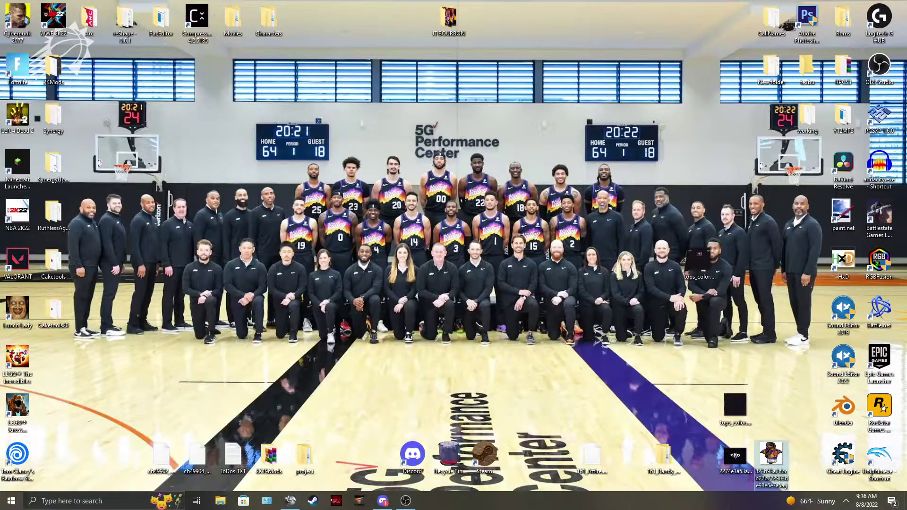
double_click(735, 456)
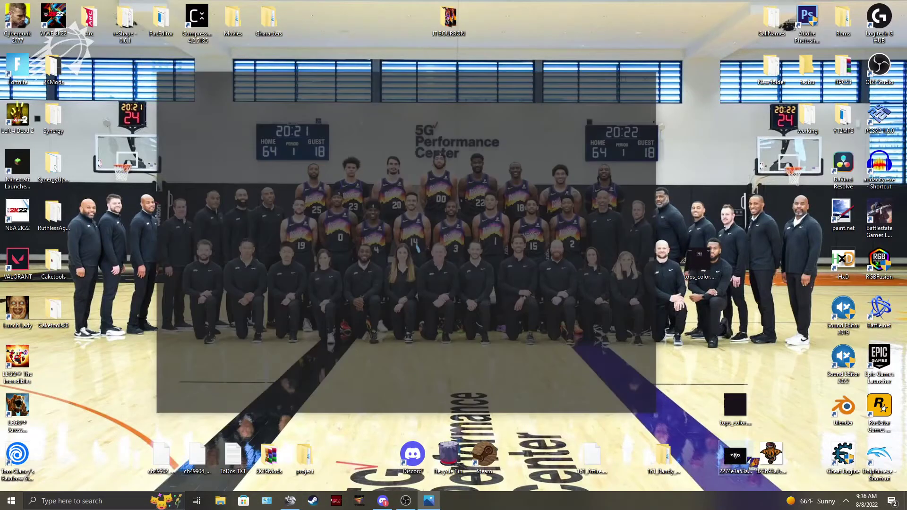
click(649, 78)
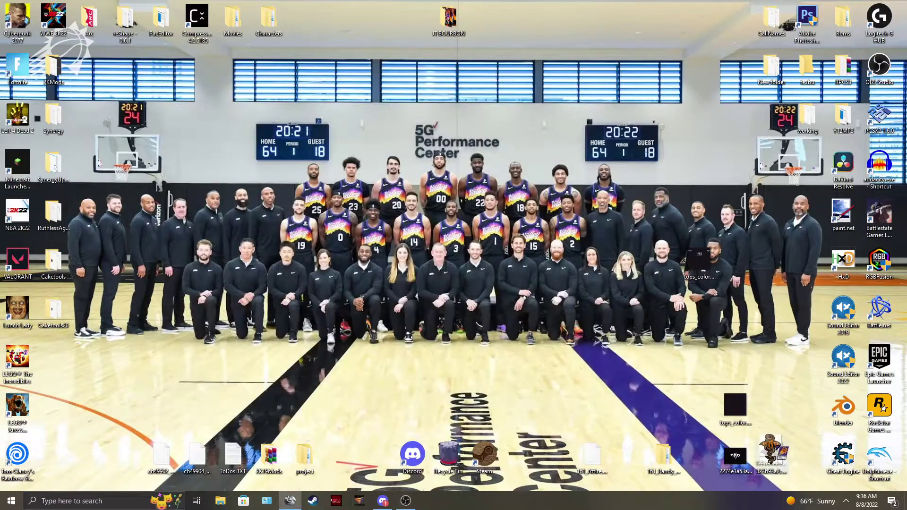
Open the snake RKO logo in paint.net and erase only the white background around it using the Magic Wand.
mouse_move(775, 445)
mouse_down()
mouse_move(767, 254)
mouse_move(846, 213)
mouse_up()
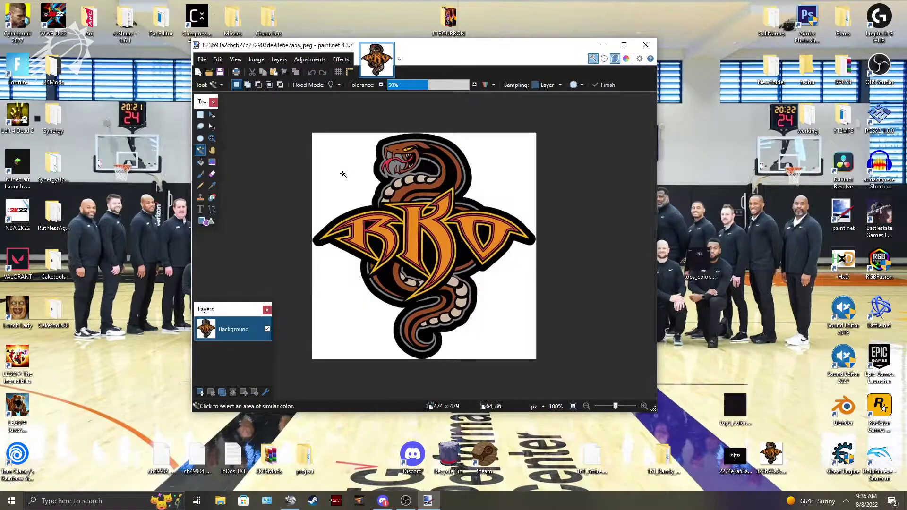
click(342, 174)
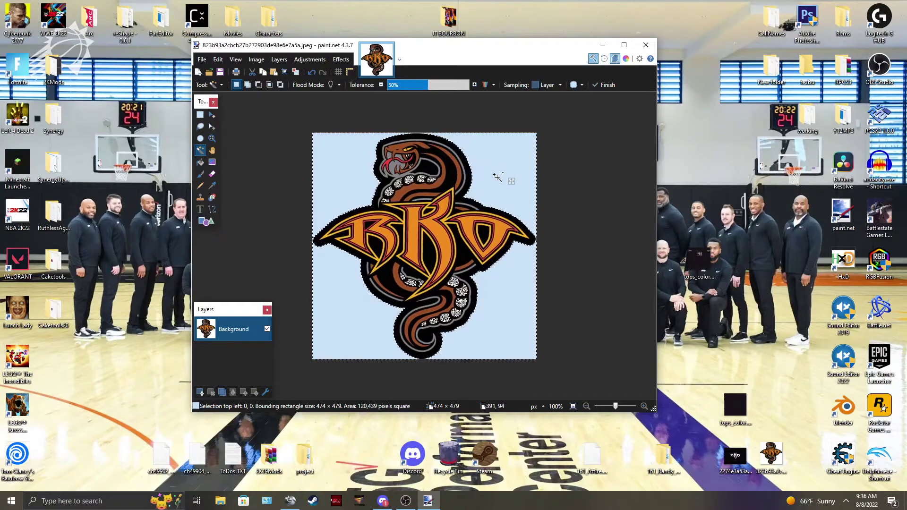
key(ctrl+z)
ctrl+click(490, 164)
ctrl+click(344, 313)
ctrl+click(526, 321)
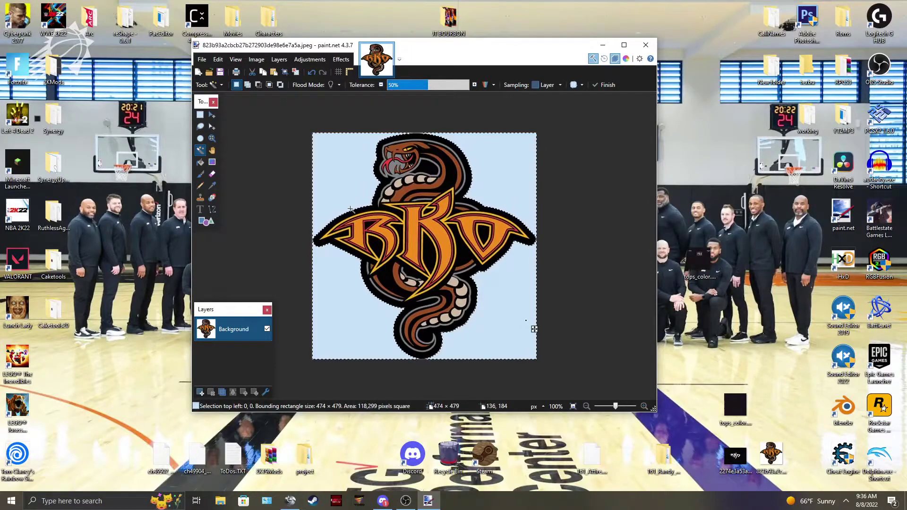
click(217, 59)
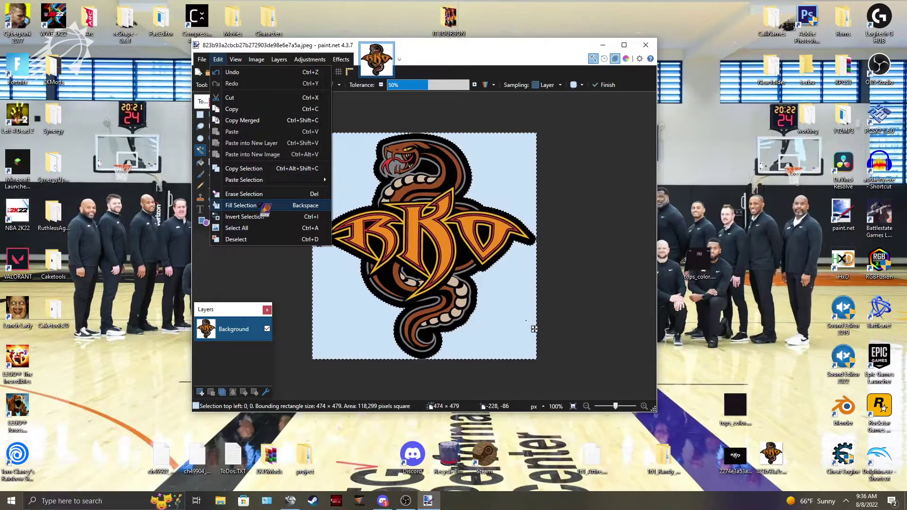
click(256, 59)
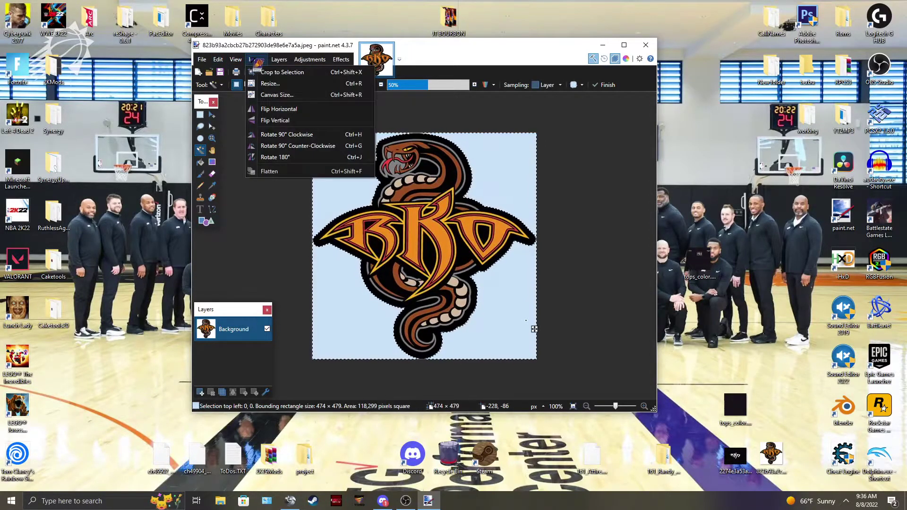
click(257, 60)
click(218, 59)
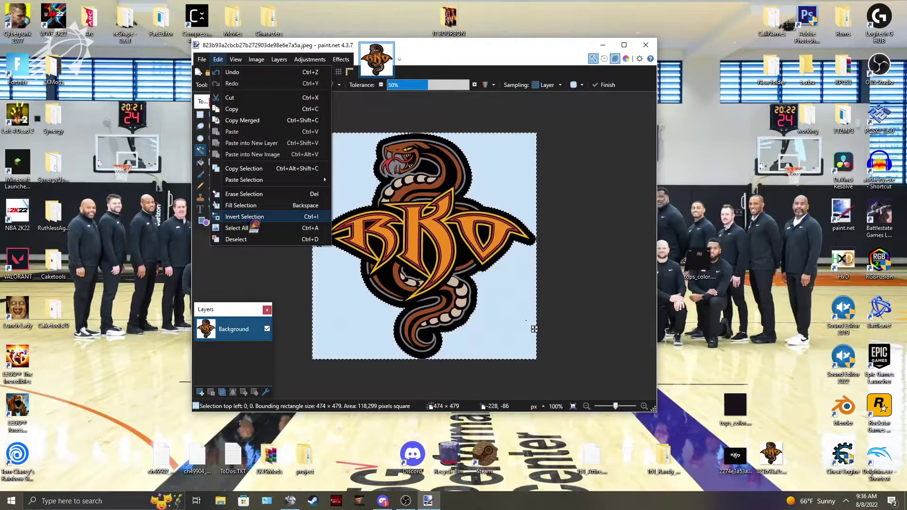
click(244, 193)
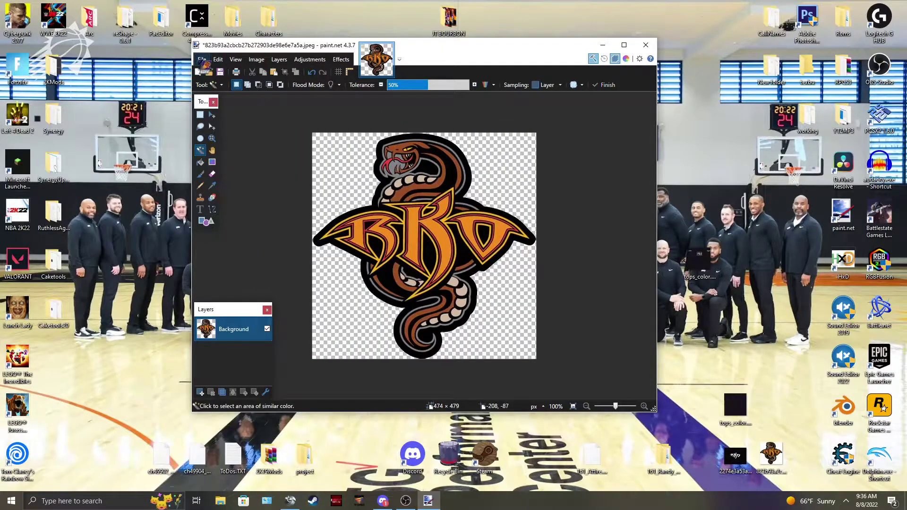
Save the snake logo with its transparent background to the desktop as a PNG, keeping its file name and default settings.
click(201, 59)
click(225, 128)
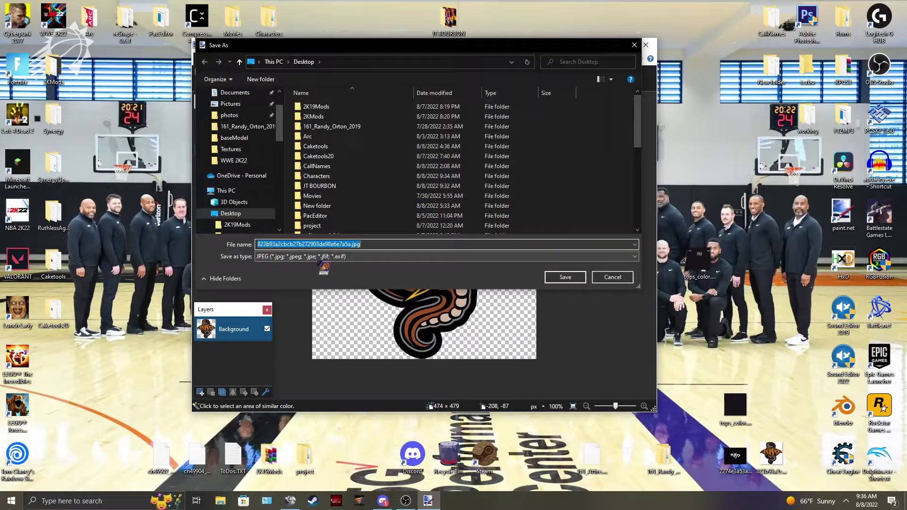
click(321, 257)
click(301, 278)
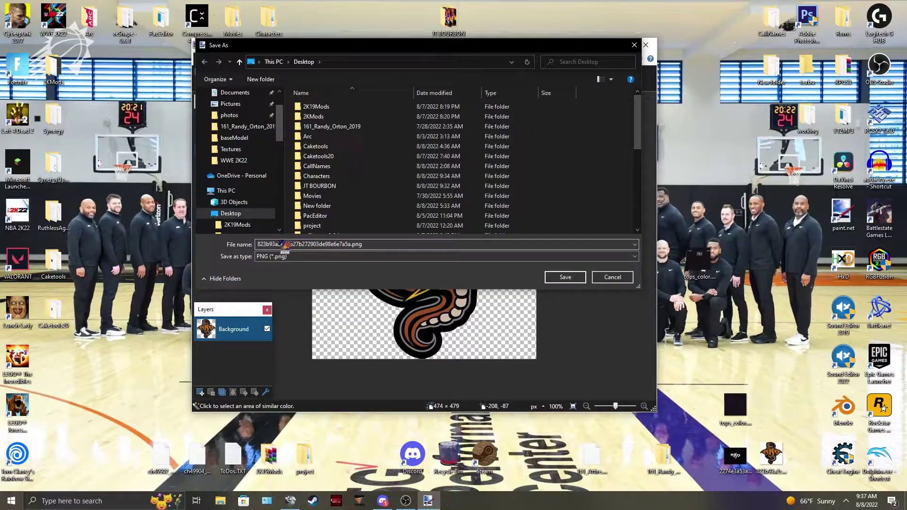
click(565, 277)
click(451, 284)
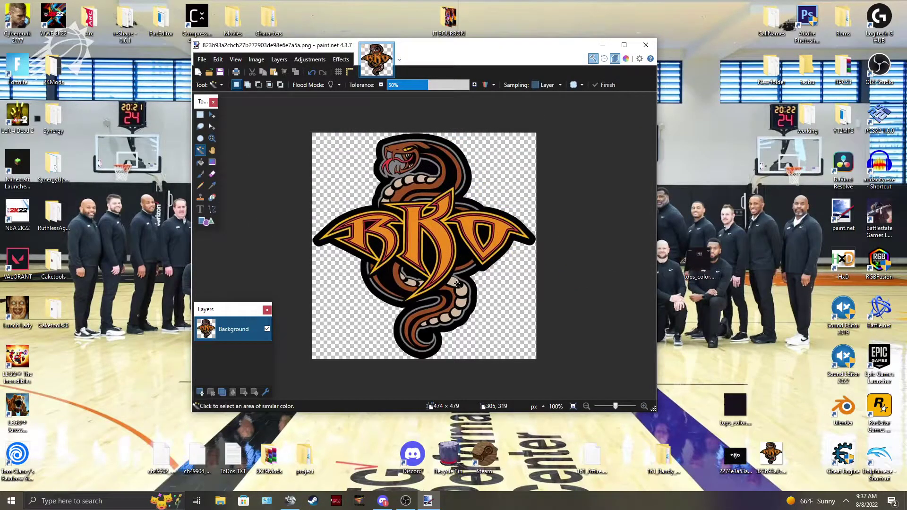
Open the white RKO logo JPG in paint.net, replacing the snake logo, and erase its black background with the Magic Wand.
drag(745, 373, 783, 398)
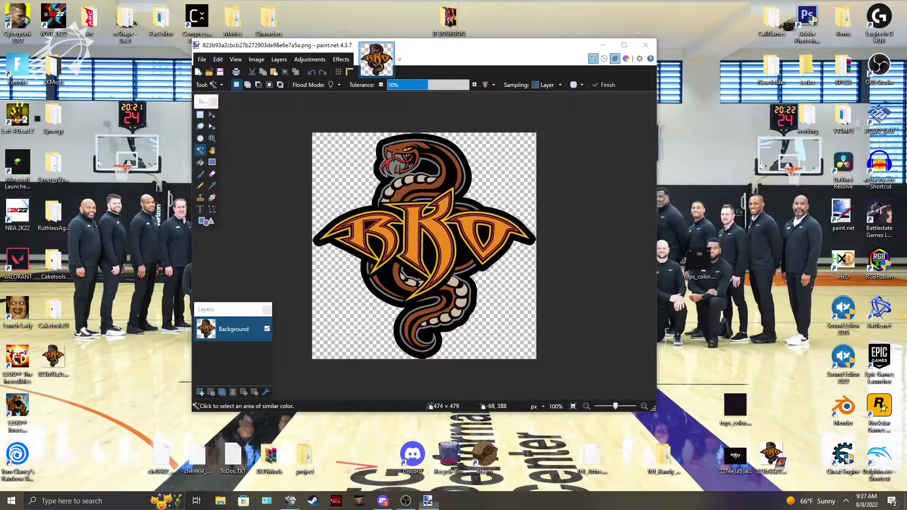
mouse_move(773, 451)
mouse_down()
mouse_move(599, 430)
mouse_move(449, 451)
mouse_move(756, 425)
mouse_move(754, 459)
mouse_up()
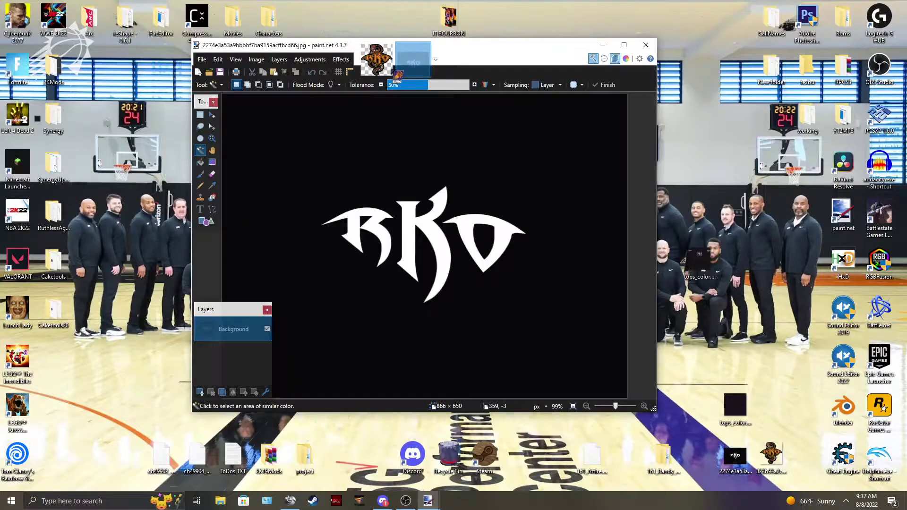
click(389, 47)
click(372, 139)
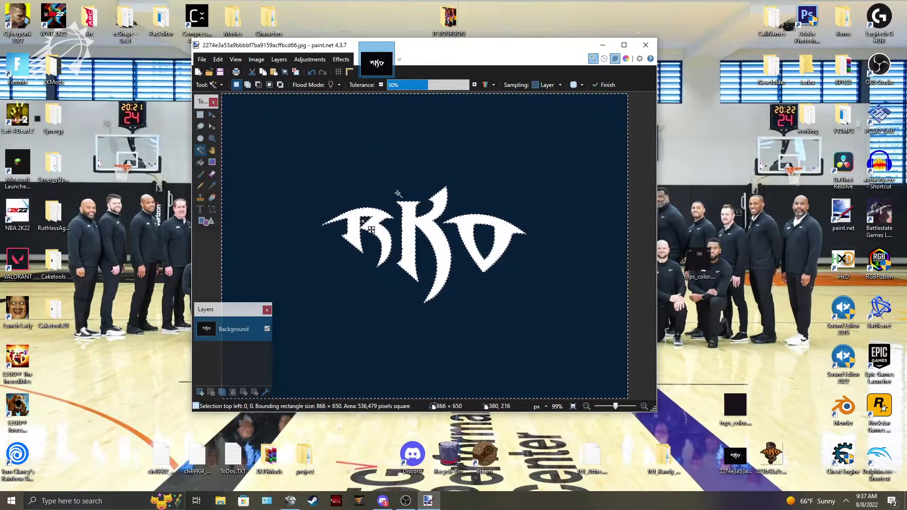
click(218, 59)
click(250, 195)
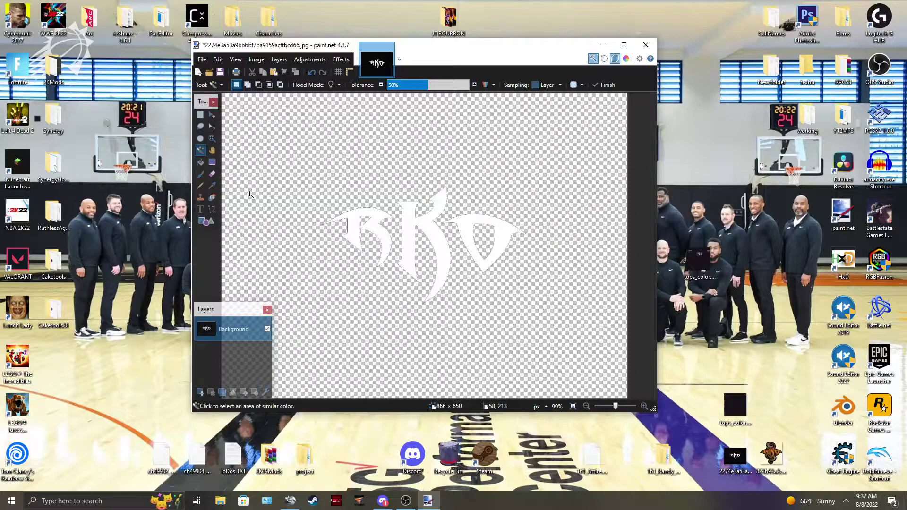
ctrl+scroll(394, 278, up, 5)
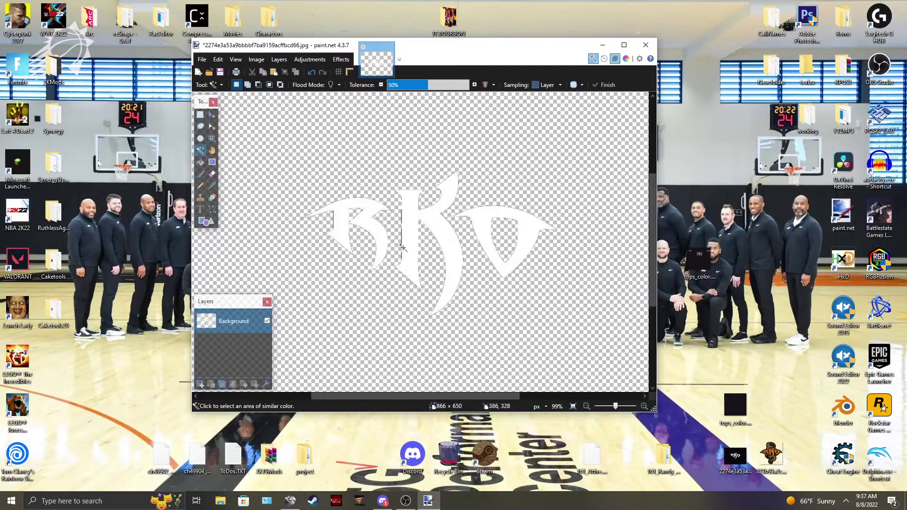
Inspect the cut-out edges of the white RKO logo up close, and close paint.net without saving the image.
ctrl+scroll(405, 243, down, 1)
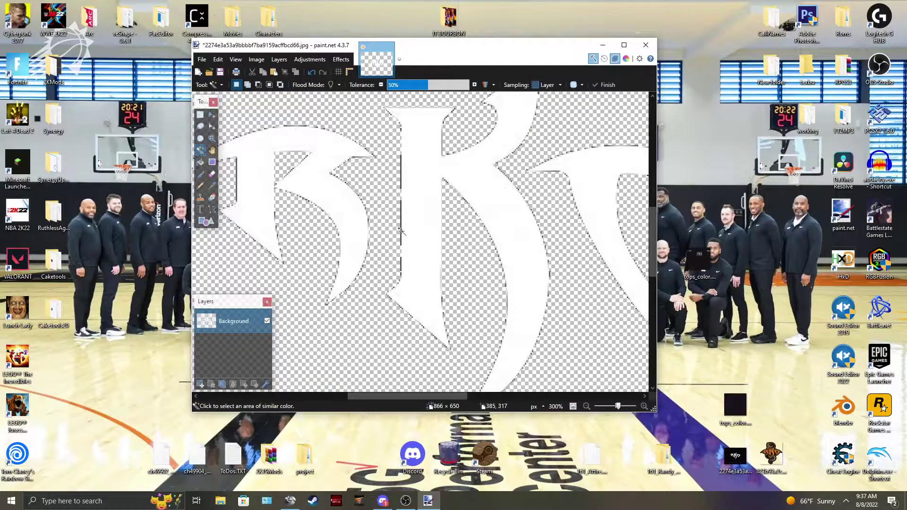
scroll(394, 197, up, 2)
scroll(411, 253, down, 1)
scroll(409, 251, left, 3)
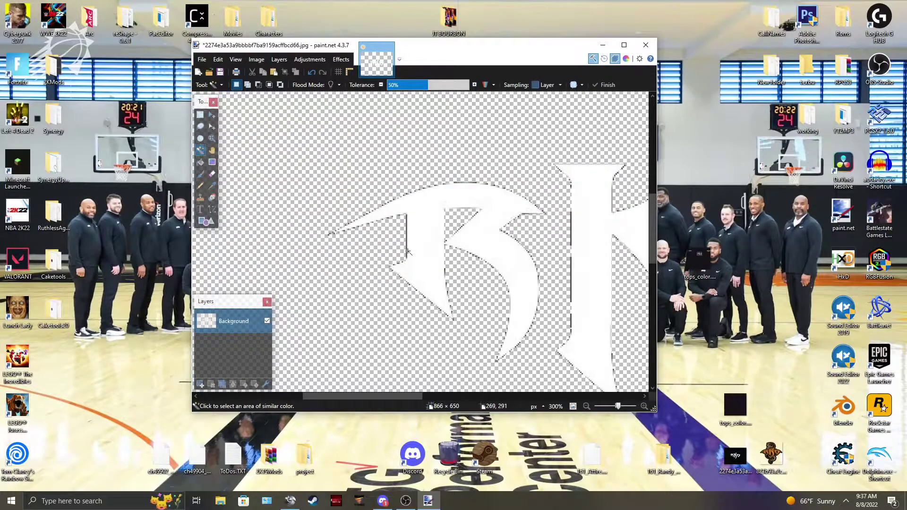
scroll(408, 252, right, 2)
ctrl+scroll(427, 257, down, 5)
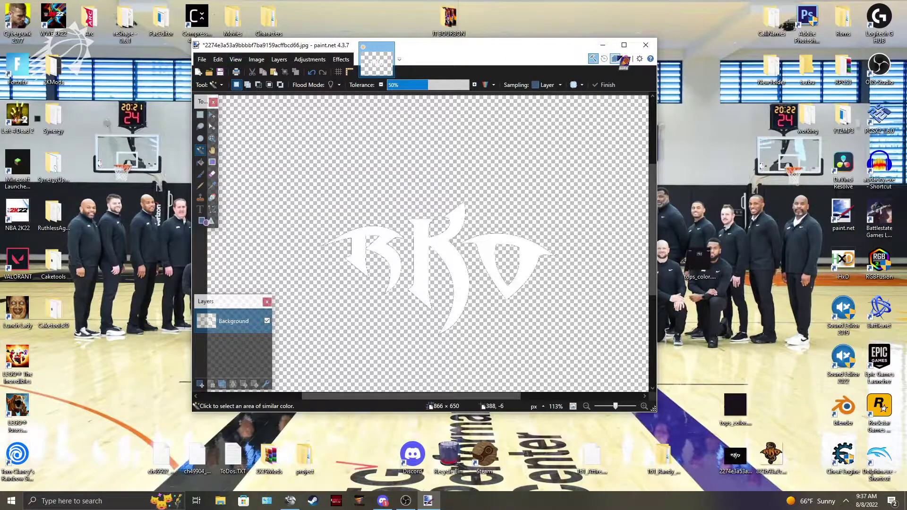
click(644, 45)
click(423, 284)
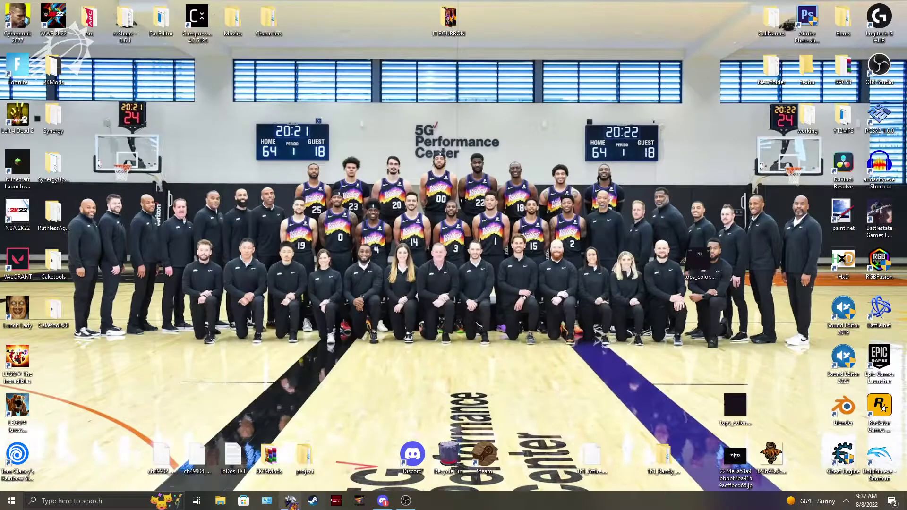
Open remove.bg in Chrome and upload the white RKO logo JPG from the desktop for background removal.
drag(906, 85, 174, 41)
text(remove.bg)
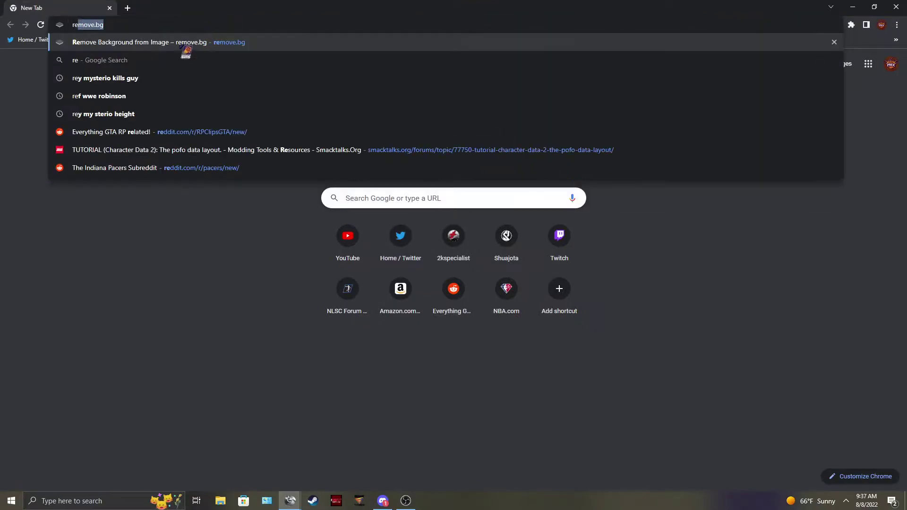
key(Return)
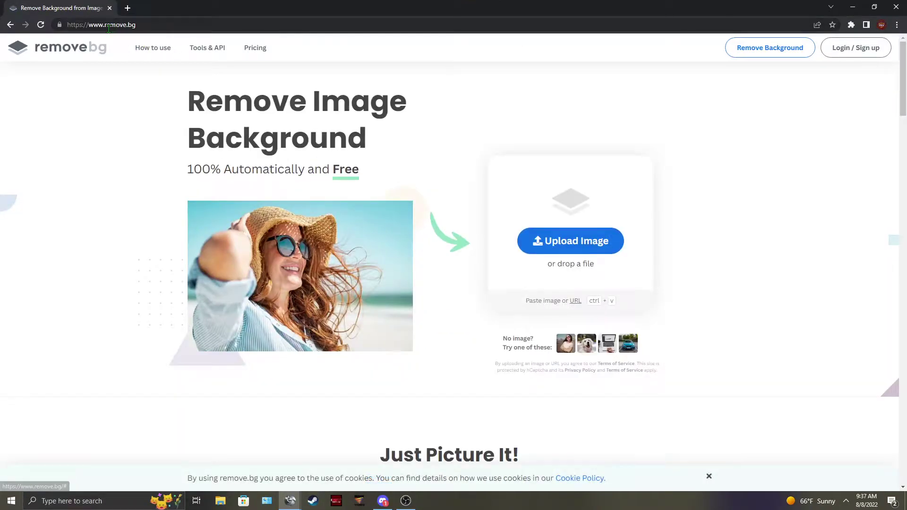
click(852, 7)
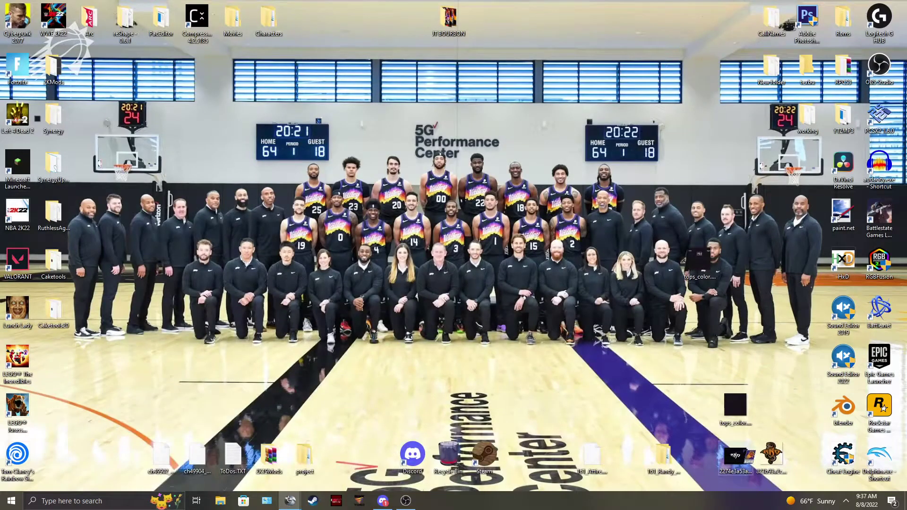
drag(496, 452, 411, 229)
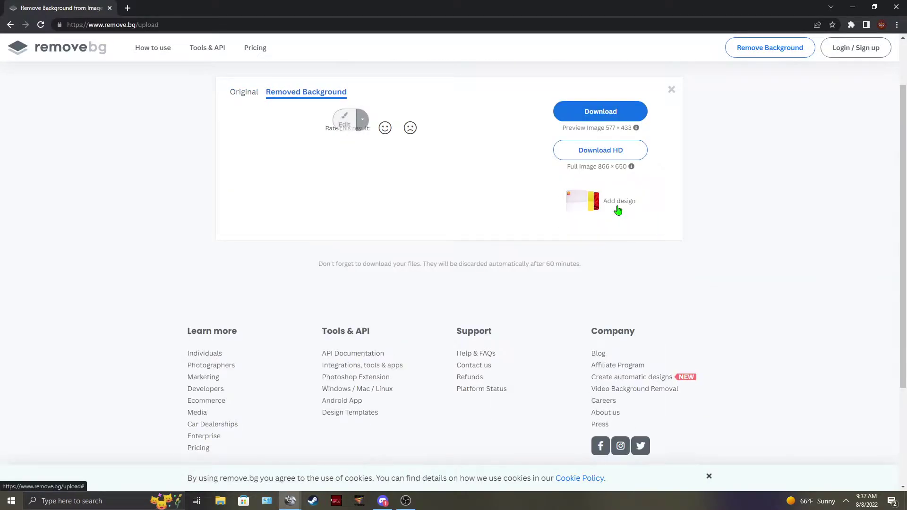
Check the background-free white logo, download its 577 × 433 preview version and show the browser's download list.
scroll(359, 218, up, 2)
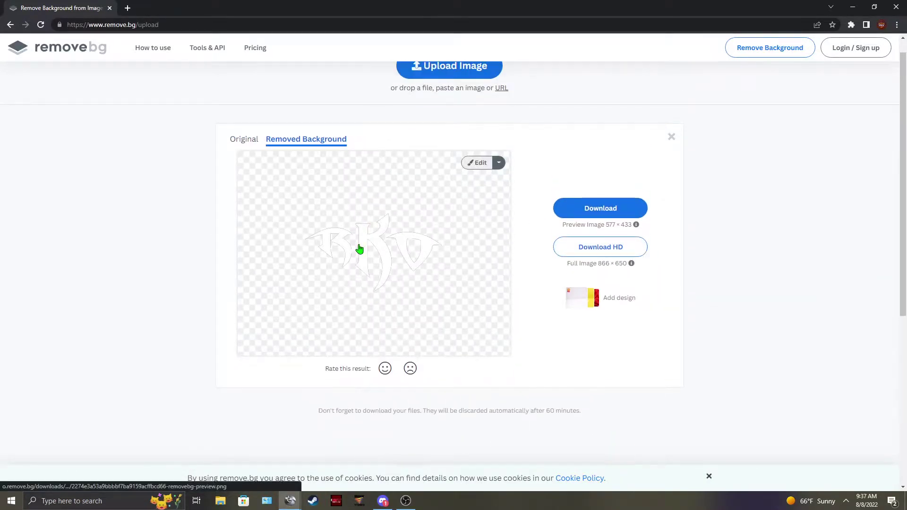
ctrl+scroll(354, 340, up, 4)
ctrl+scroll(339, 335, down, 4)
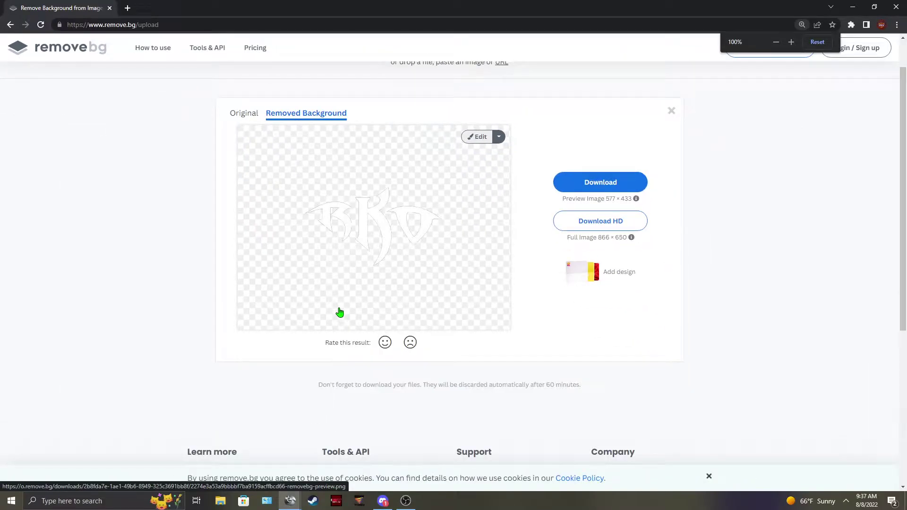
click(605, 184)
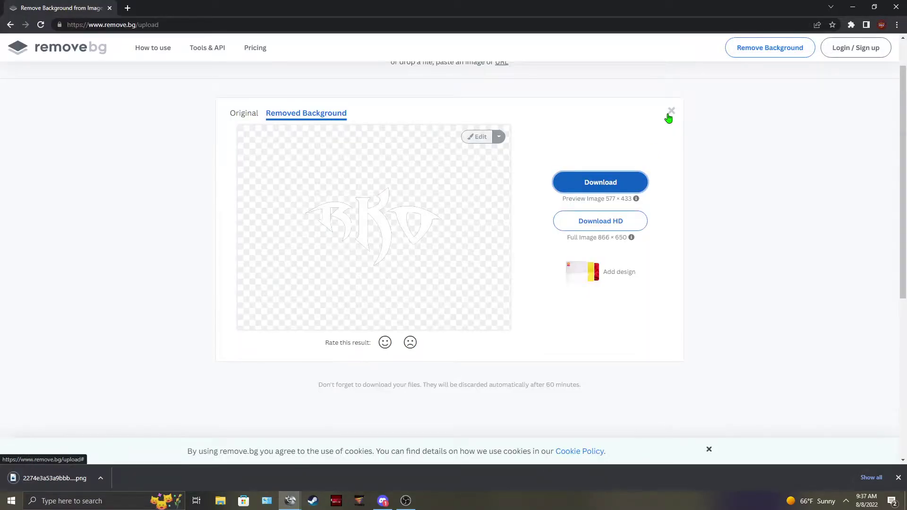
key(ctrl+j)
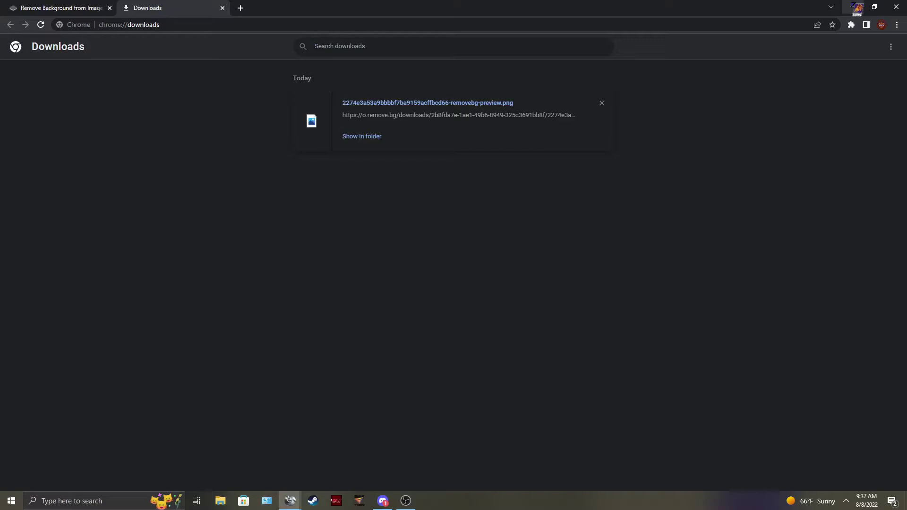
Minimise Chrome, move the downloaded removebg-preview PNG from the Downloads folder to the desktop, and close the folder.
click(851, 4)
click(457, 10)
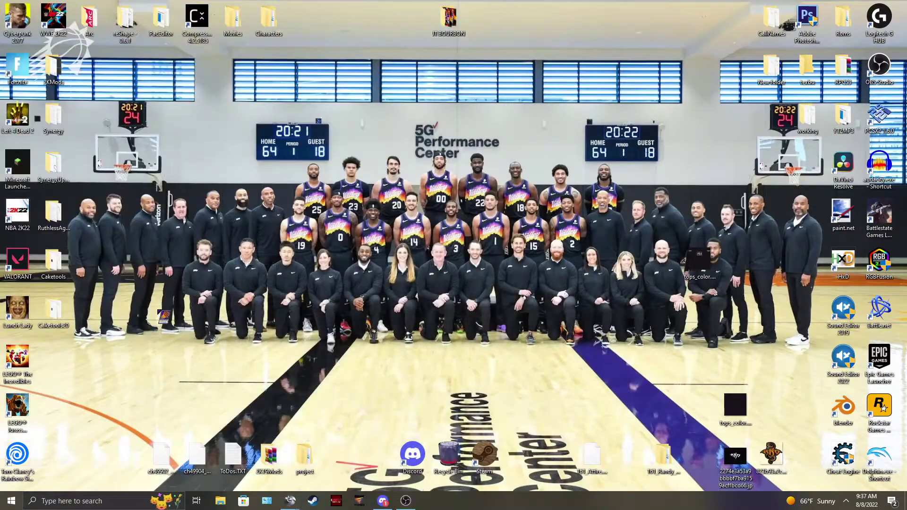
right_click(220, 501)
click(191, 266)
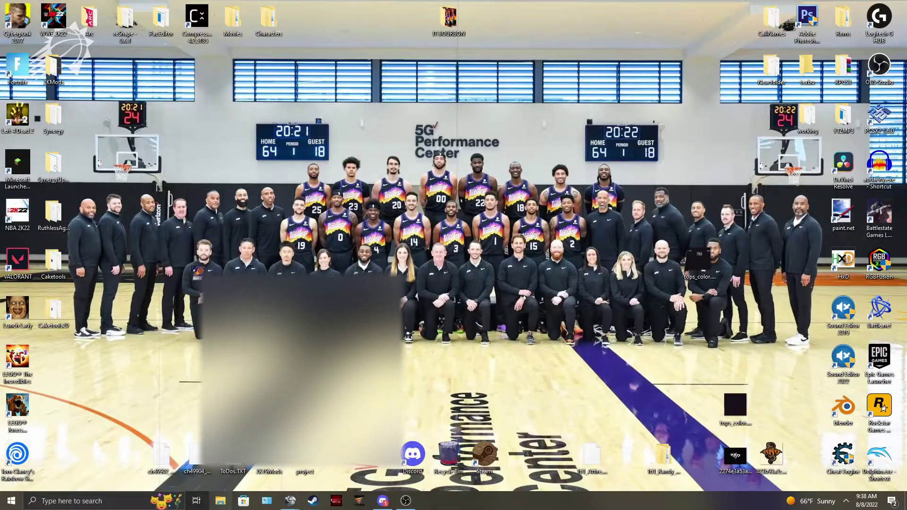
drag(230, 155, 653, 326)
click(605, 41)
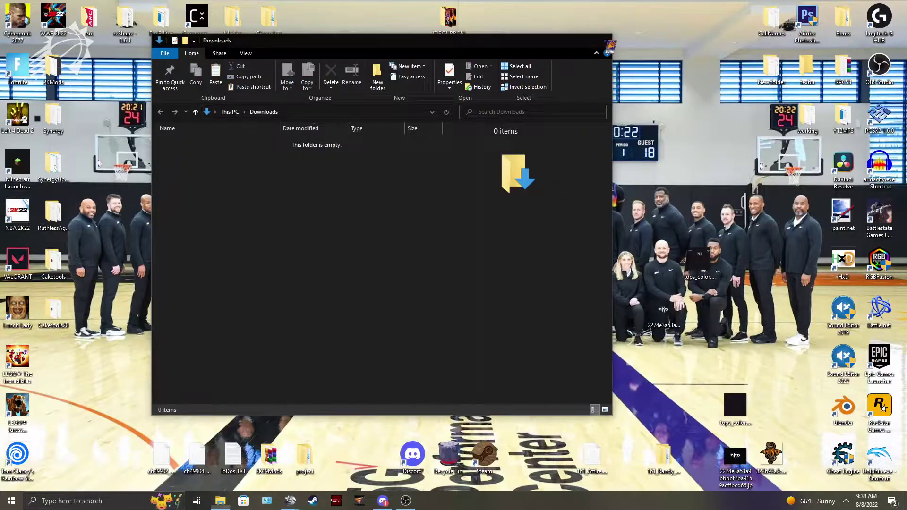
Preview the removebg-preview PNG, close the preview and inspect the logo's transparent edges in paint.net.
double_click(664, 311)
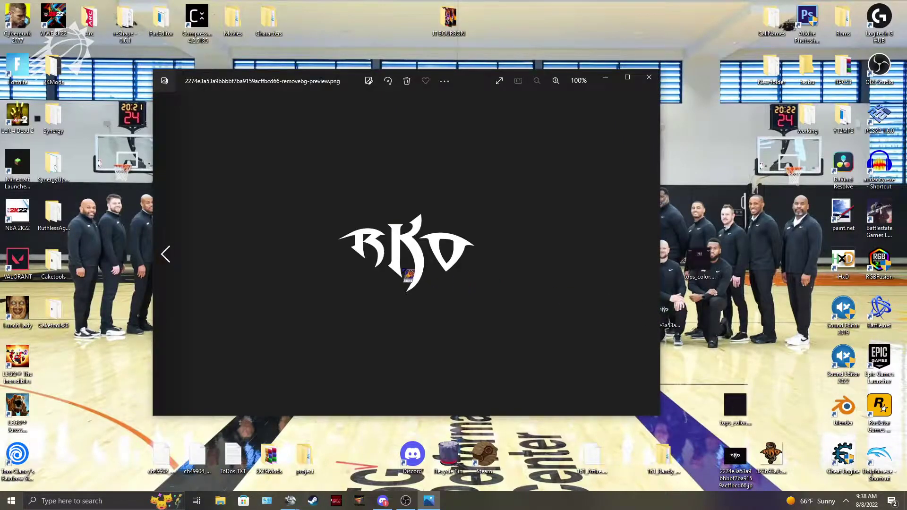
click(649, 77)
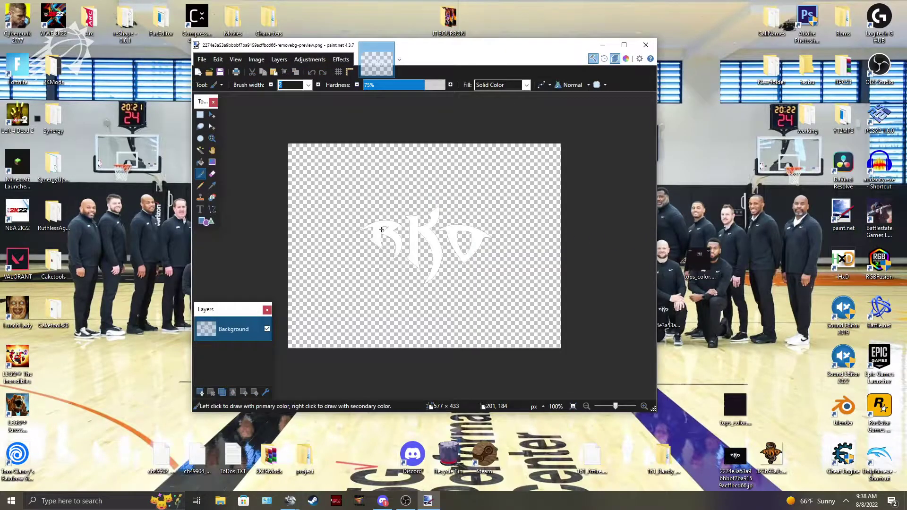
ctrl+scroll(362, 224, up, 2)
ctrl+scroll(414, 240, up, 6)
ctrl+scroll(466, 264, down, 7)
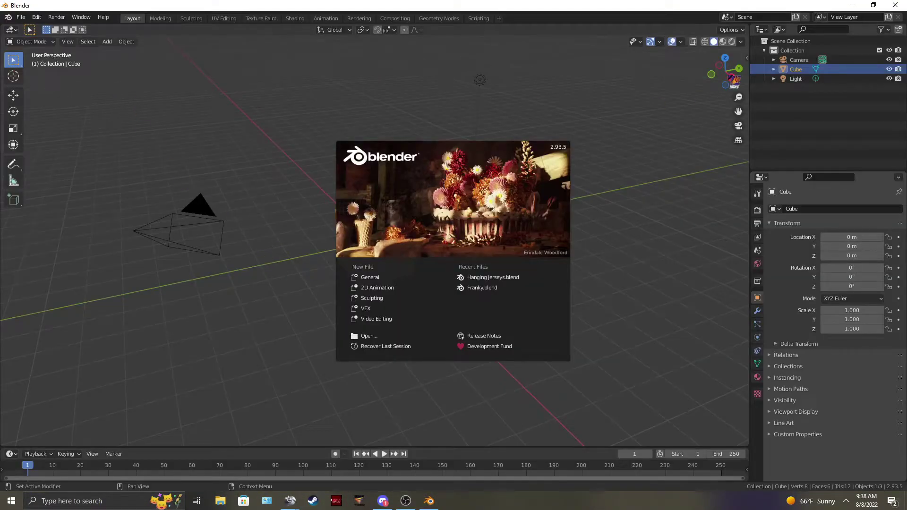
Switch to Blender and delete the default Collection together with its camera, cube and light.
click(797, 50)
right_click(797, 49)
click(715, 109)
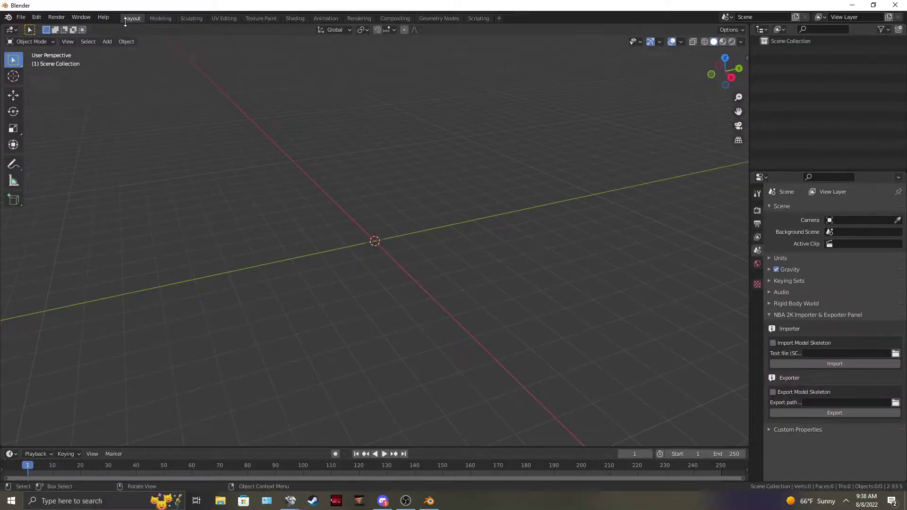
Import 161_Attire.mdl from the desktop as a WWE2K22 MDL model.
click(21, 17)
mouse_move(56, 145)
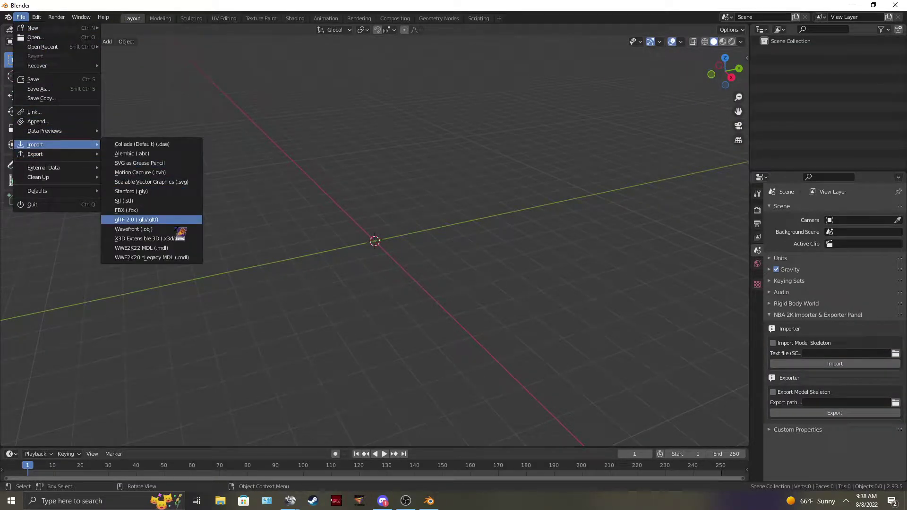
click(142, 248)
click(228, 198)
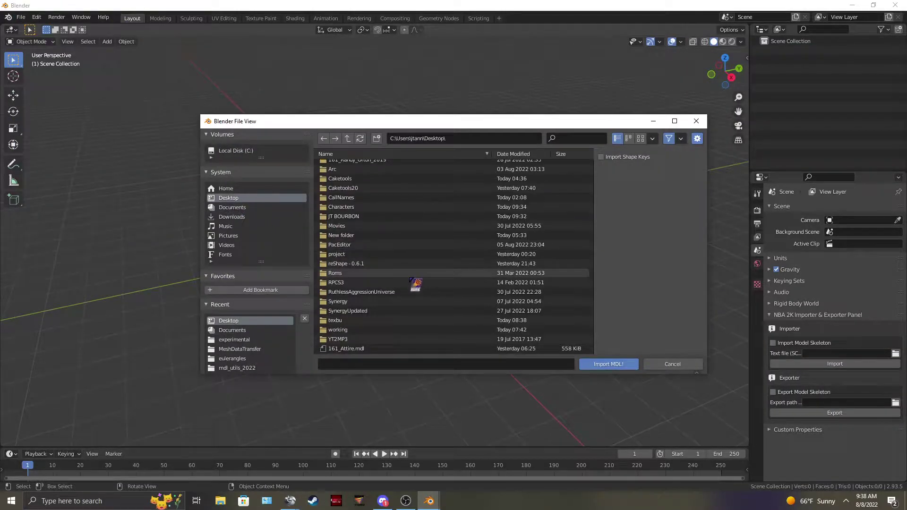
click(371, 344)
click(608, 364)
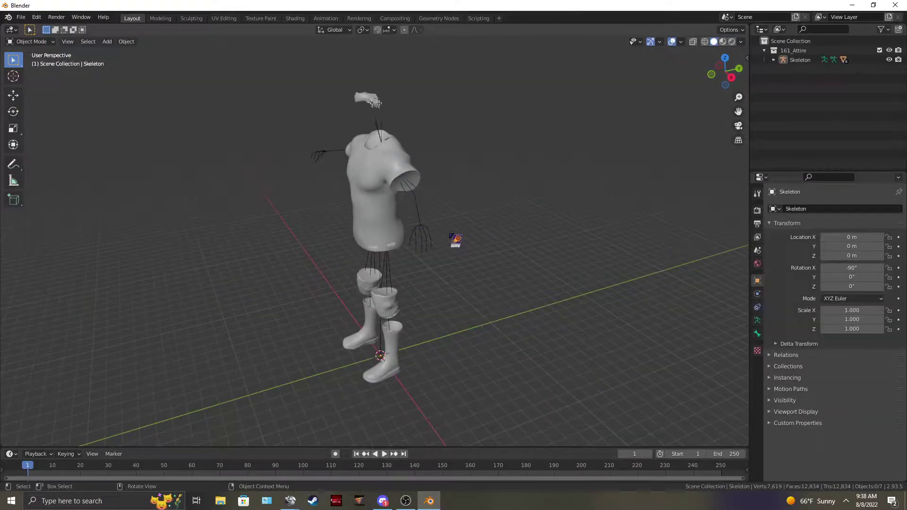
Select the shirt mesh tops:skinned and switch it to Texture Paint mode.
middle_drag(456, 233, 544, 220)
click(383, 182)
middle_drag(496, 161, 385, 212)
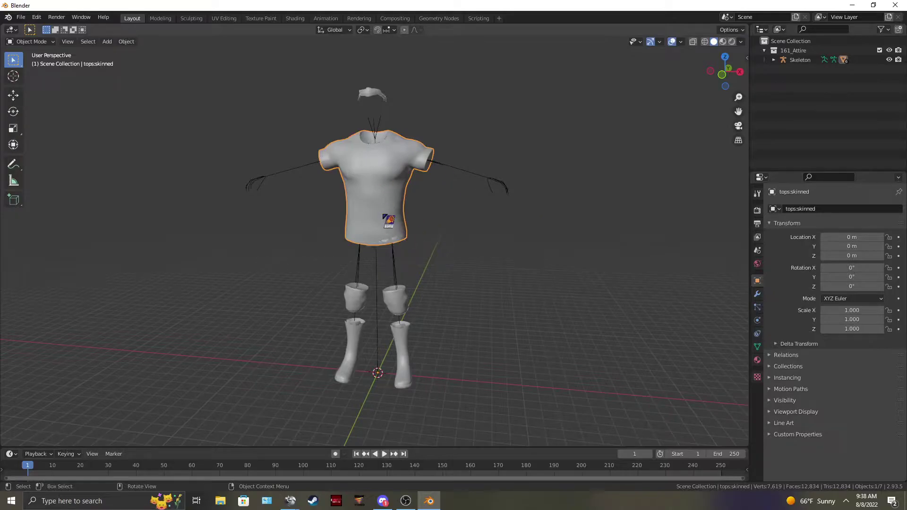
click(51, 43)
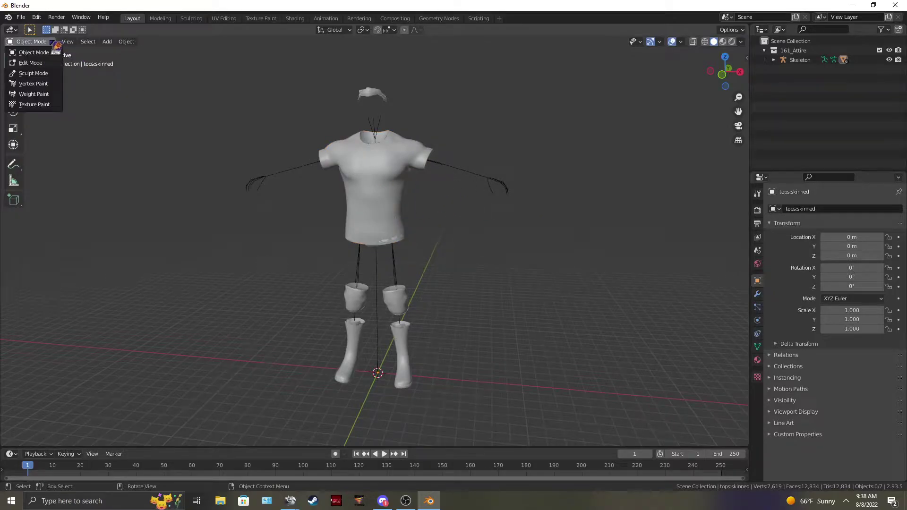
click(50, 41)
click(38, 104)
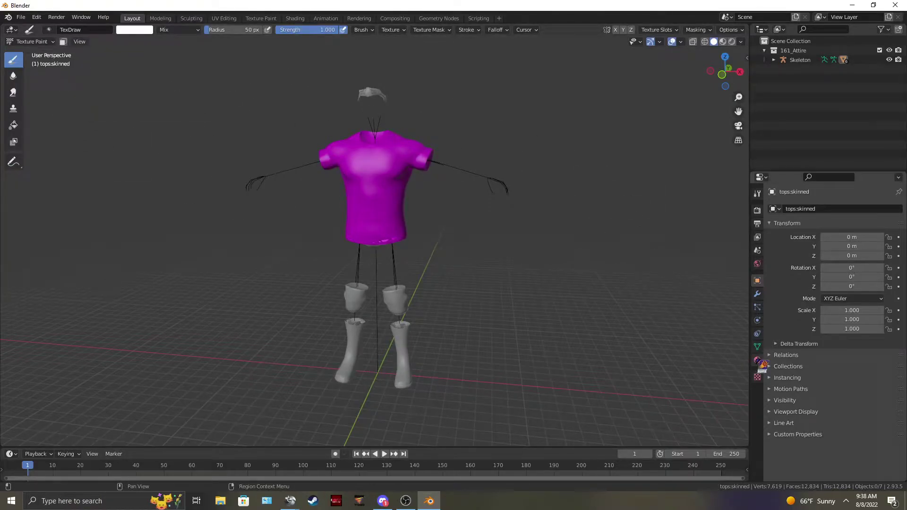
Create a new brush texture and load the snake logo 823b93a2cbcb27b272903de98e6e7a5a.png from the desktop as its image.
click(757, 376)
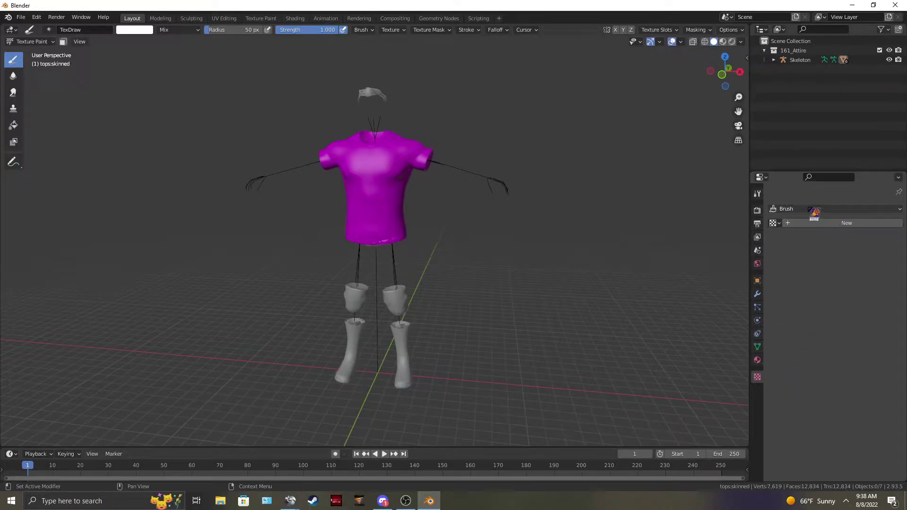
click(837, 223)
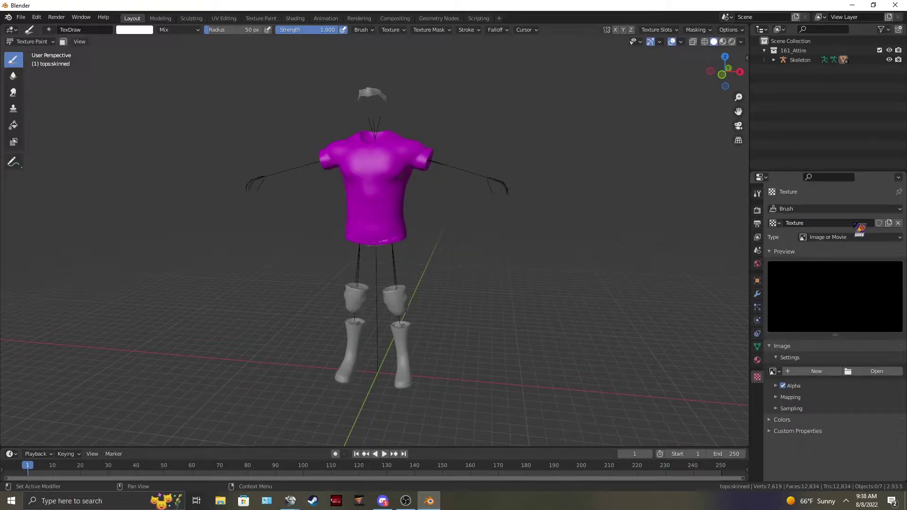
click(869, 374)
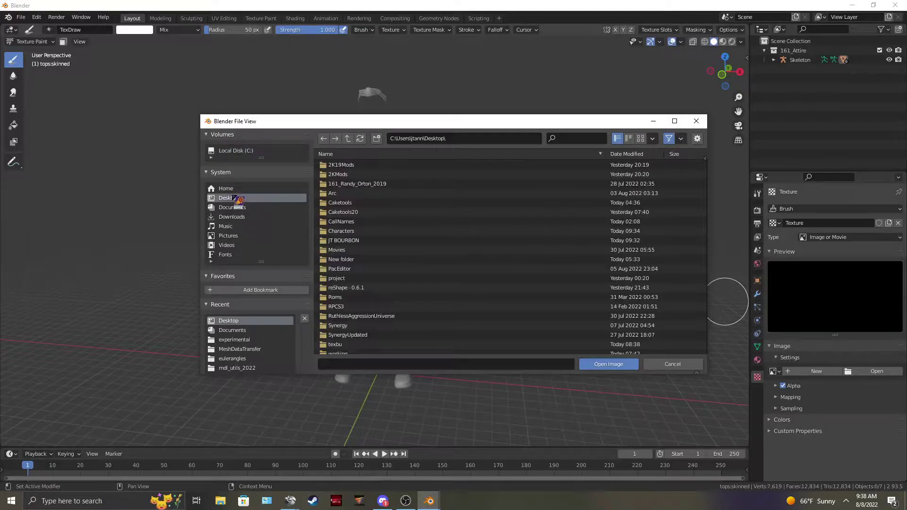
scroll(449, 226, down, 3)
click(368, 321)
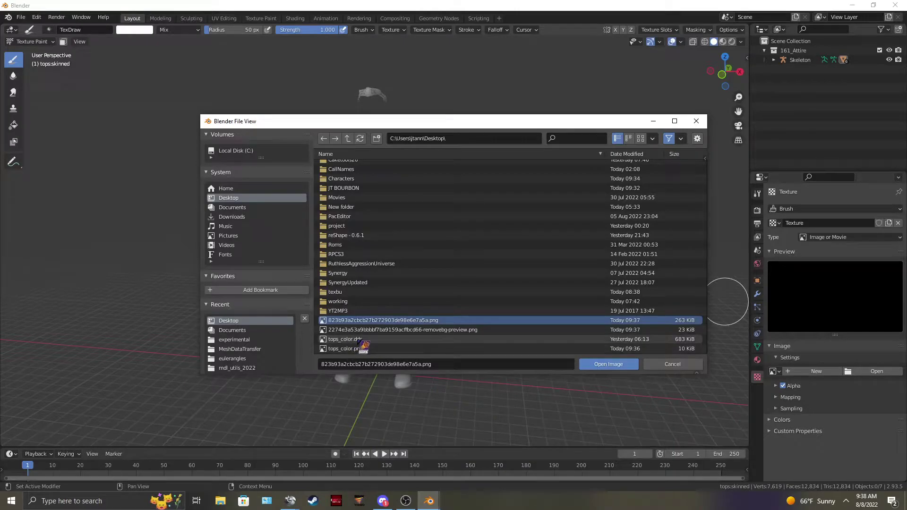
click(384, 329)
click(377, 320)
click(590, 366)
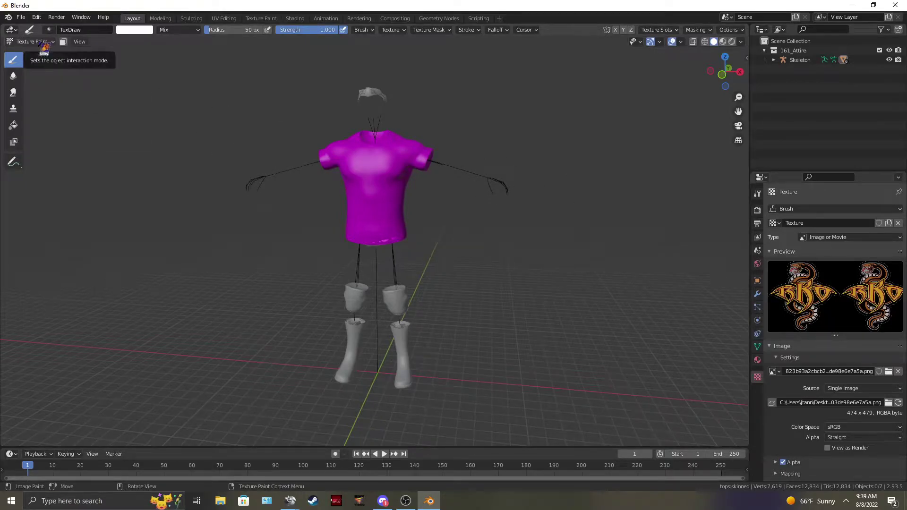
Set the brush texture's mapping to Stencil in the Draw brush settings.
click(759, 192)
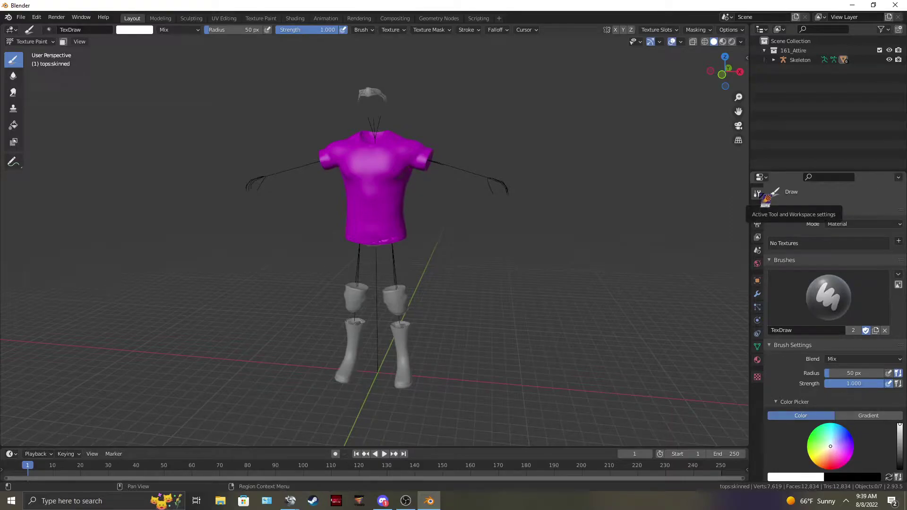
scroll(807, 272, down, 5)
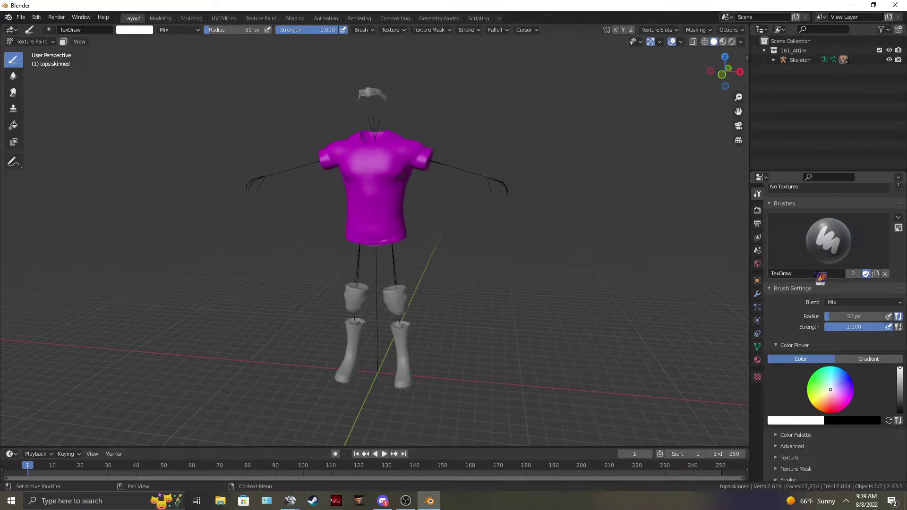
scroll(811, 278, down, 2)
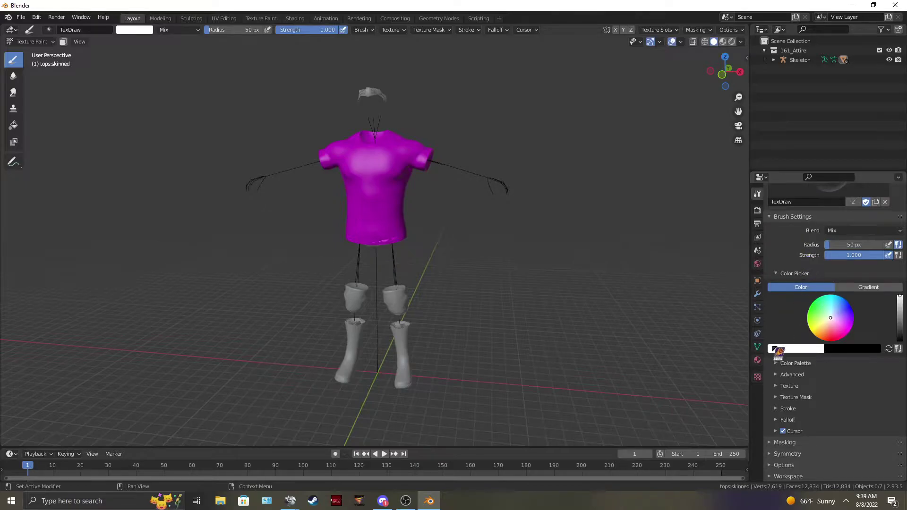
click(776, 386)
scroll(829, 346, down, 5)
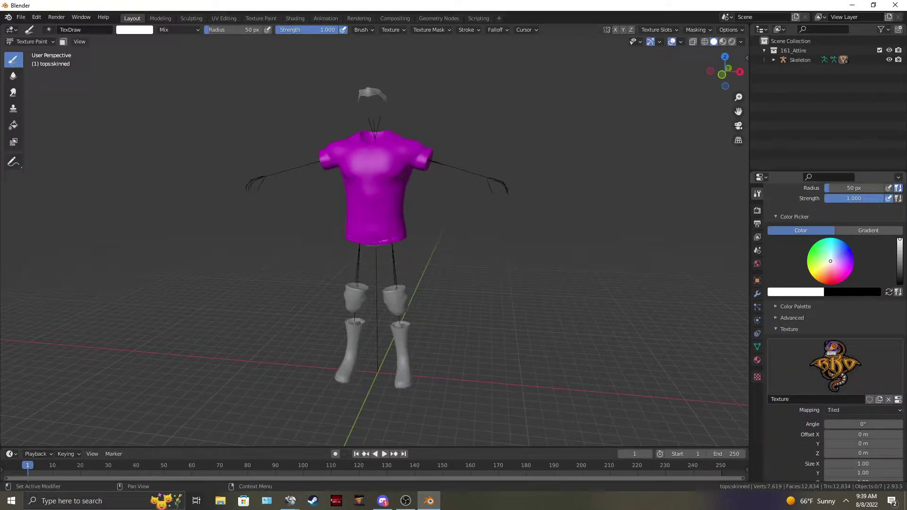
click(852, 373)
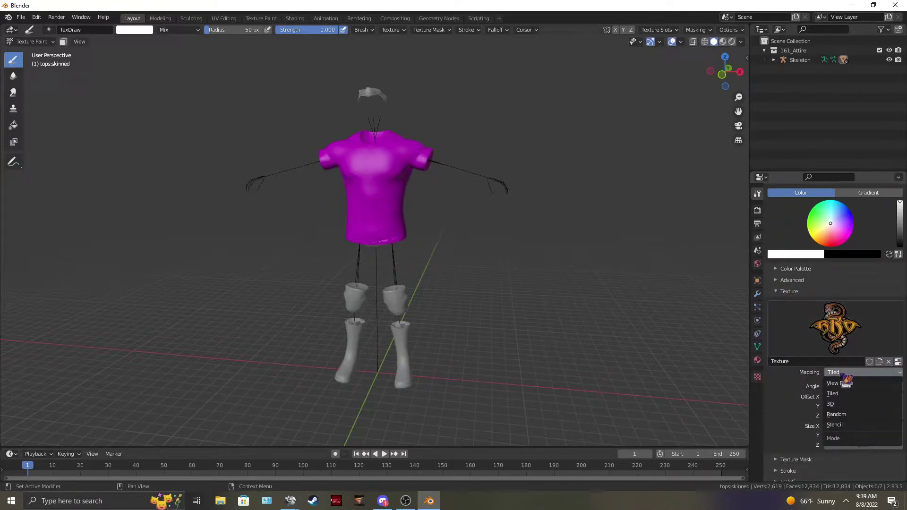
click(879, 415)
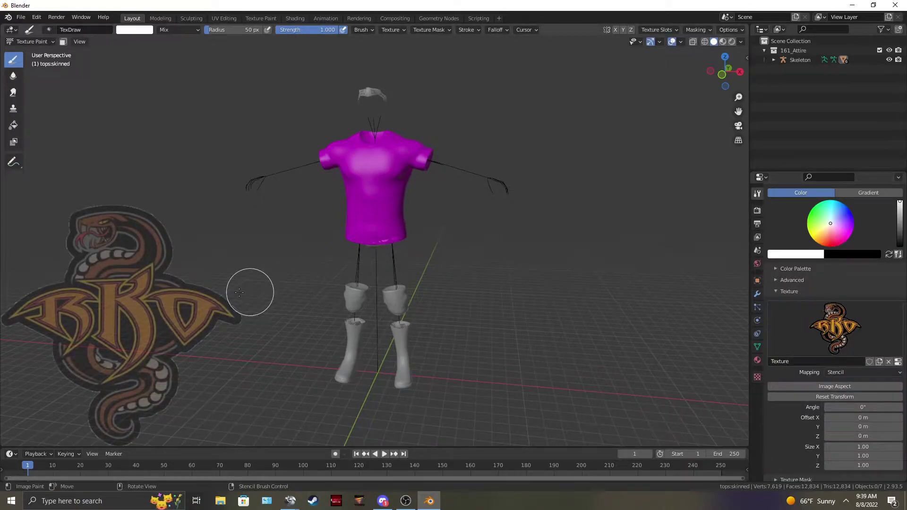
Move the snake logo stencil over the model and shrink it to fit the front of the shirt.
right_drag(167, 306, 468, 225)
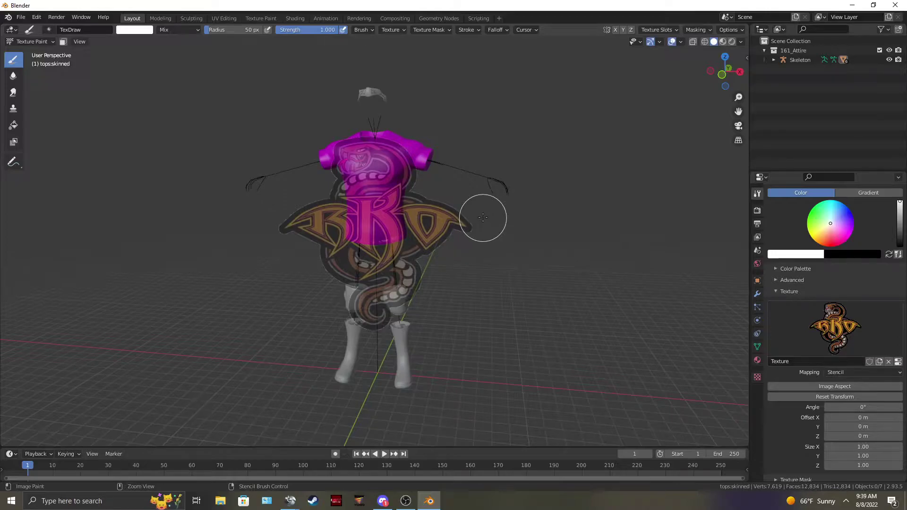
ctrl+right_drag(472, 219, 439, 216)
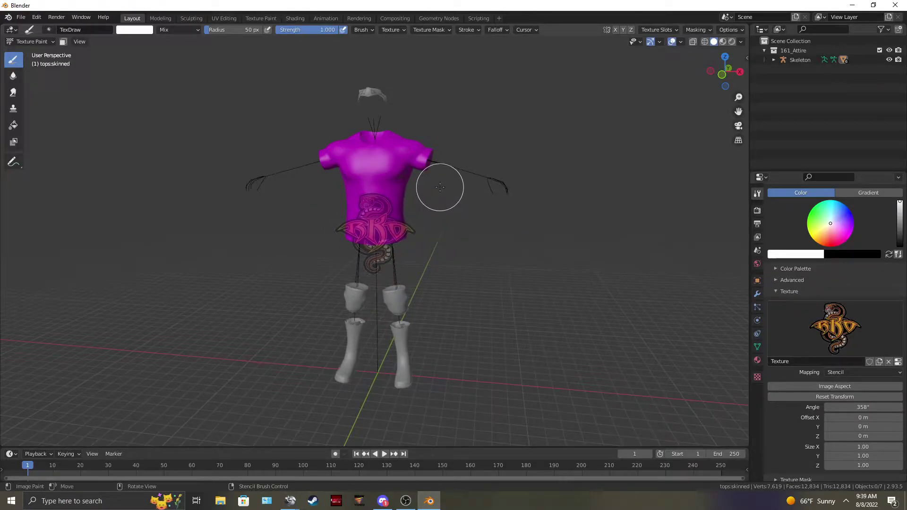
scroll(440, 187, up, 4)
shift+middle_drag(462, 170, 486, 286)
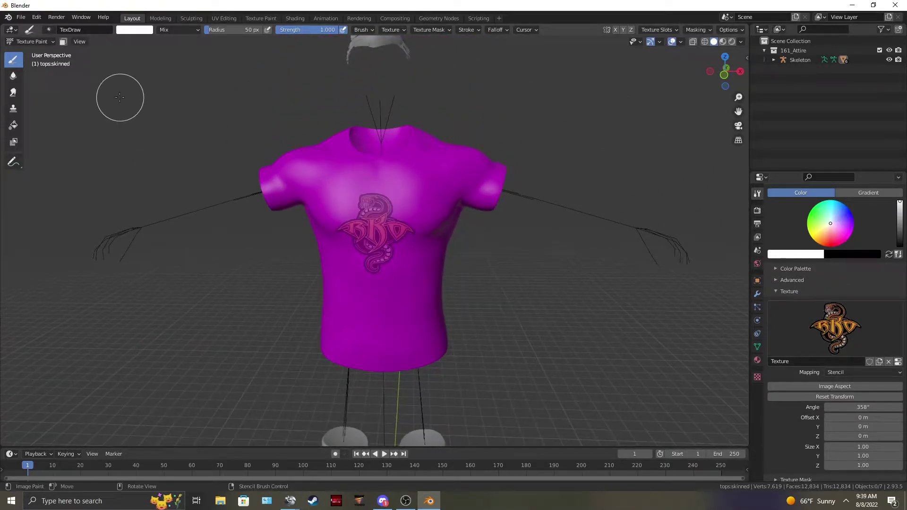
Return to Object Mode, select the shirt mesh and give it a new material.
click(32, 41)
click(28, 53)
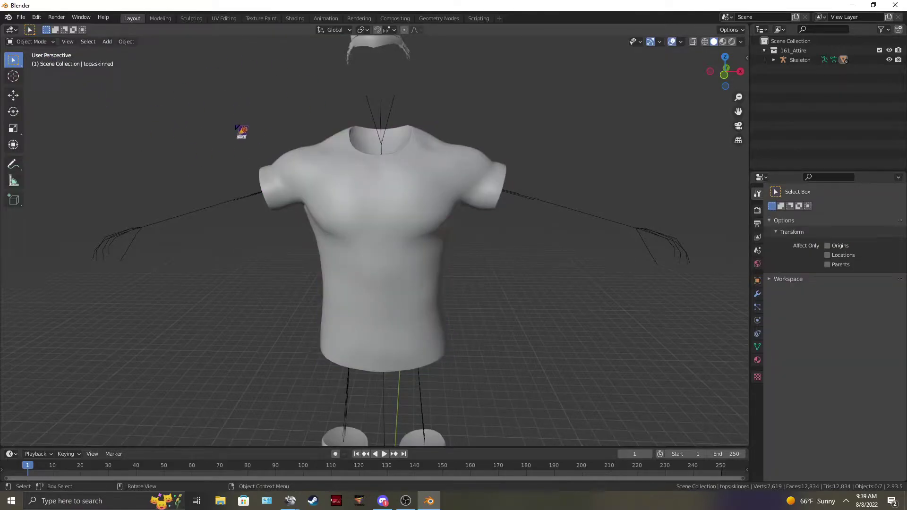
click(396, 195)
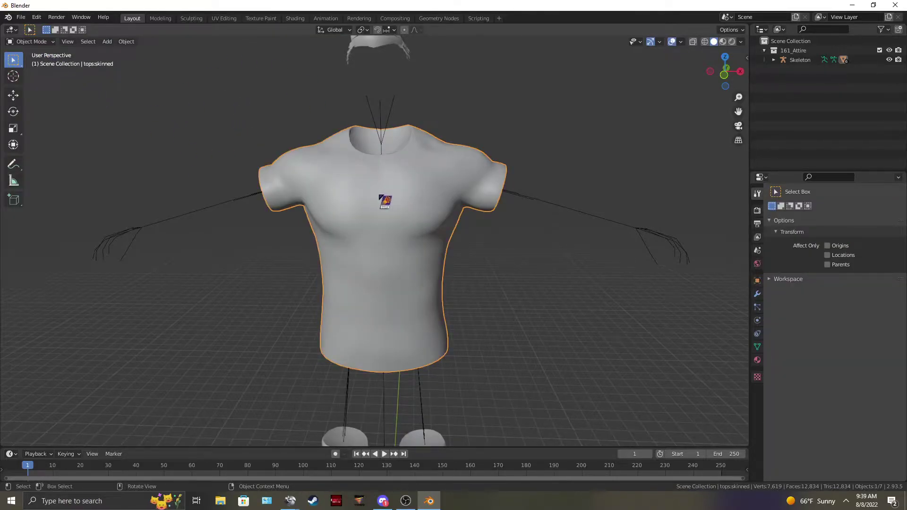
click(758, 360)
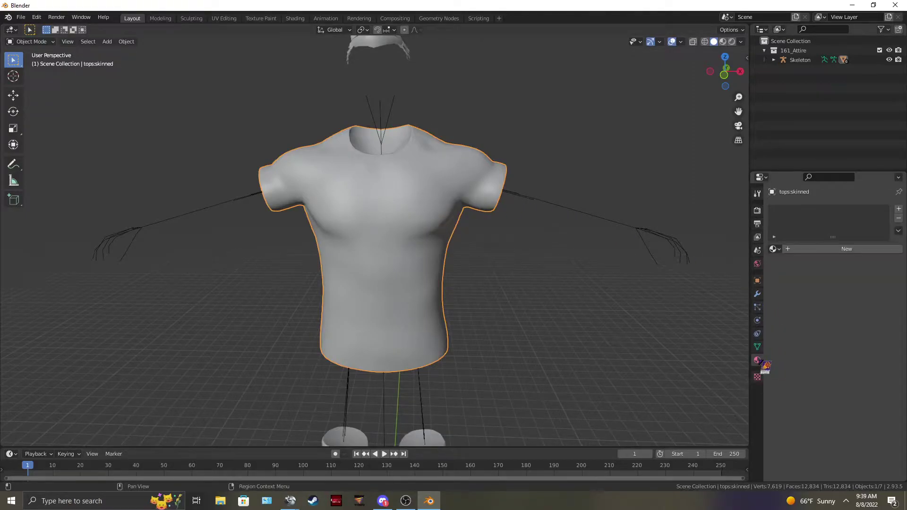
click(857, 249)
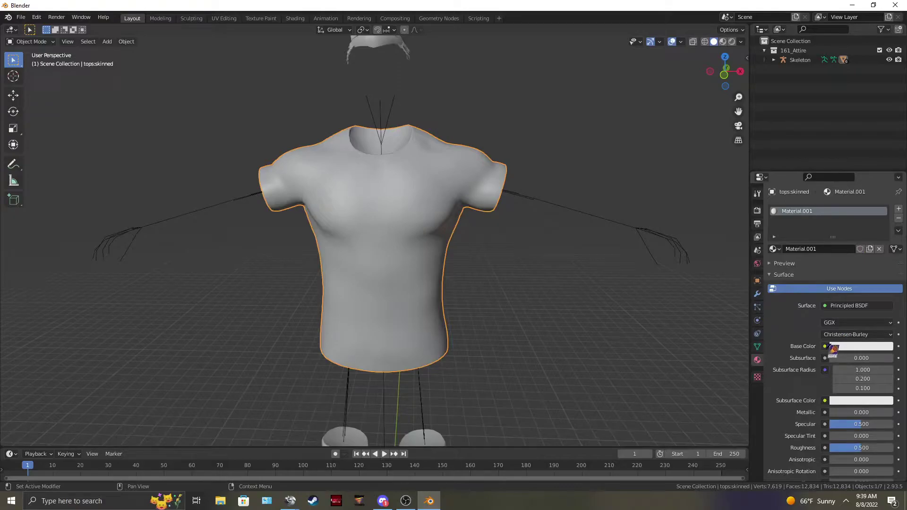
Give the shirt material's Base Color an Image Texture and load tops_color.png from the desktop.
click(825, 346)
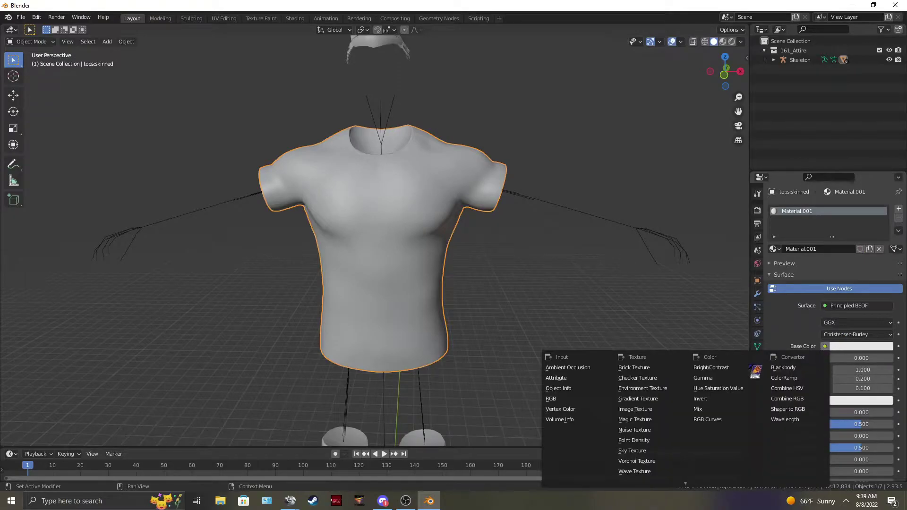
click(640, 409)
click(854, 359)
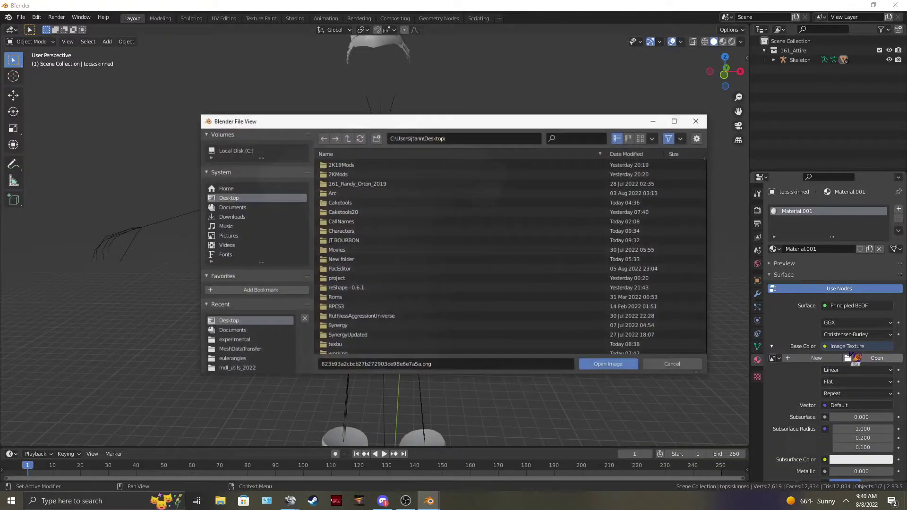
scroll(449, 303, down, 3)
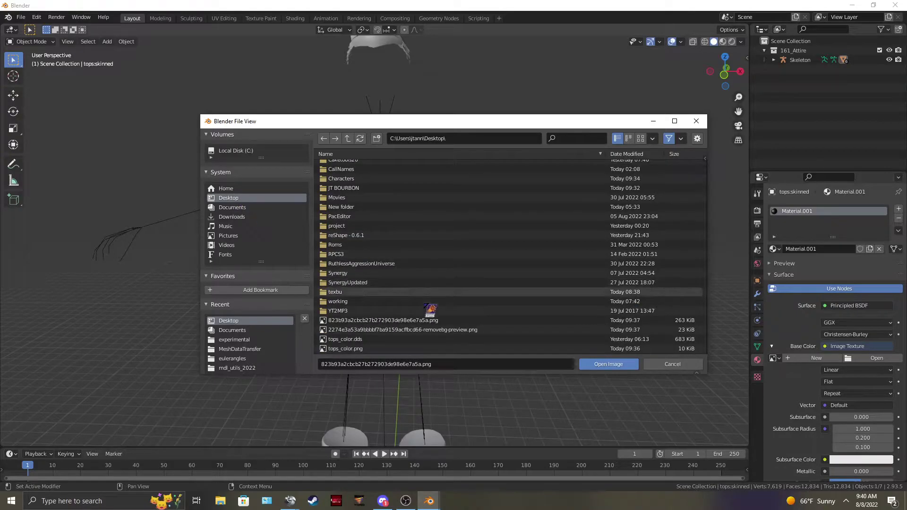
click(362, 341)
click(355, 350)
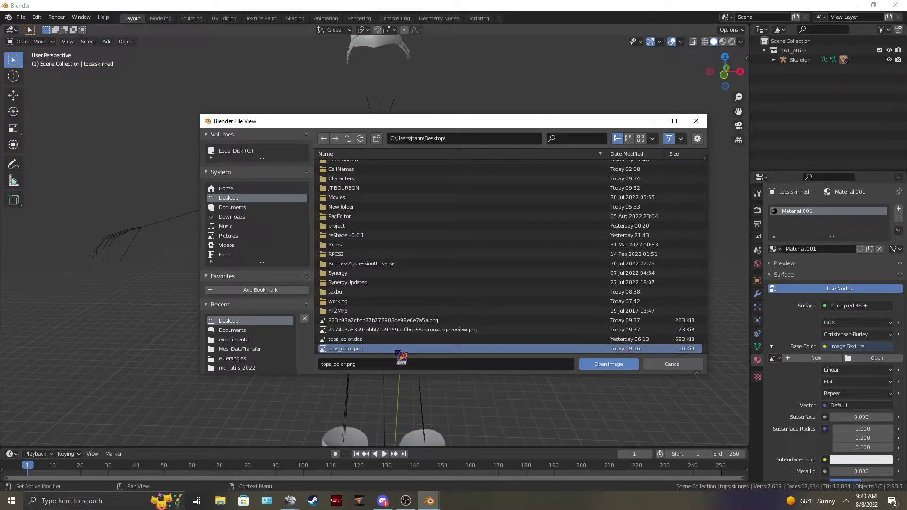
drag(384, 355, 392, 356)
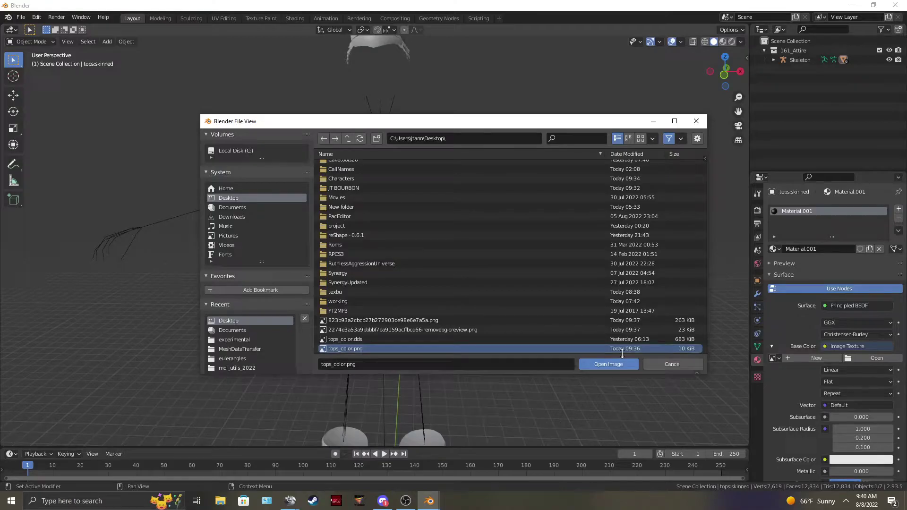
click(610, 364)
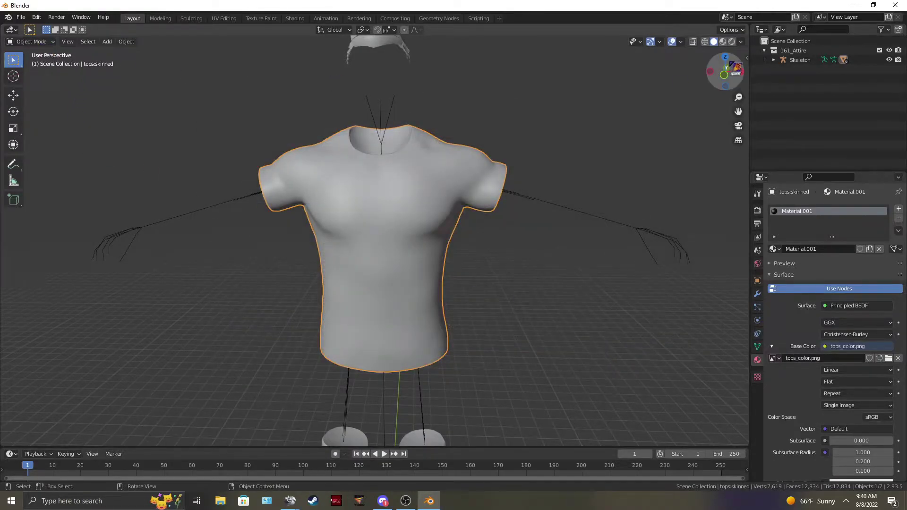
Set the solid viewport shading colour to Texture and put the shirt back into Texture Paint mode.
click(741, 42)
click(771, 171)
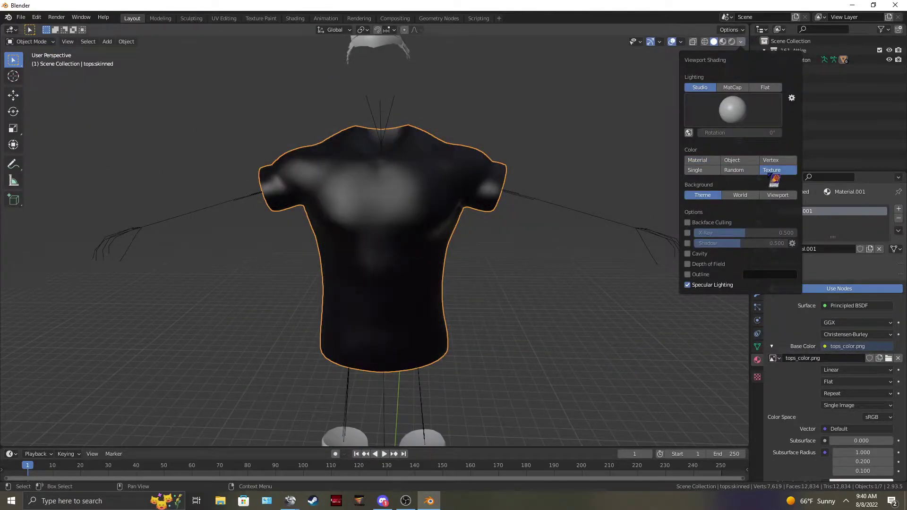
scroll(430, 196, down, 2)
scroll(427, 195, up, 2)
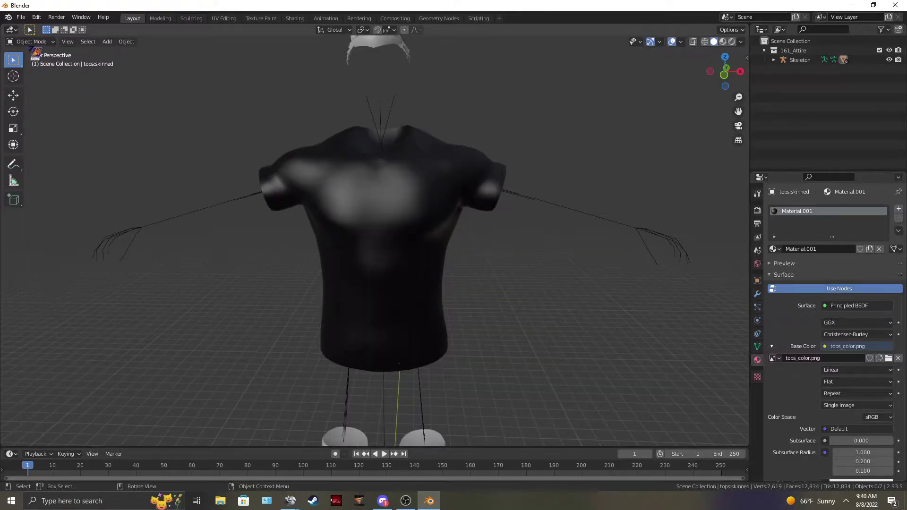
click(35, 42)
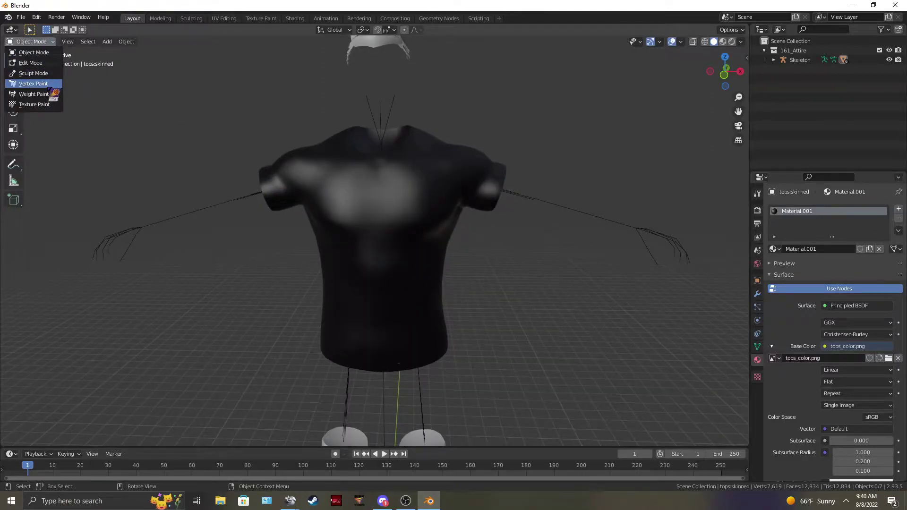
click(34, 104)
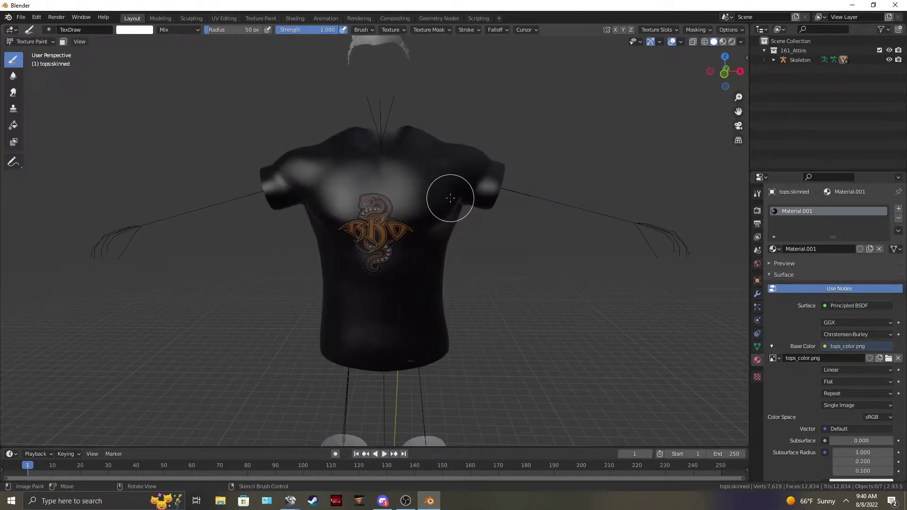
Centre the enlarged snake logo stencil on the shirt's upper back and paint the whole logo onto it.
scroll(450, 198, up, 1)
shift+middle_drag(470, 188, 271, 198)
scroll(474, 205, up, 1)
scroll(304, 209, down, 2)
middle_drag(334, 215, 401, 227)
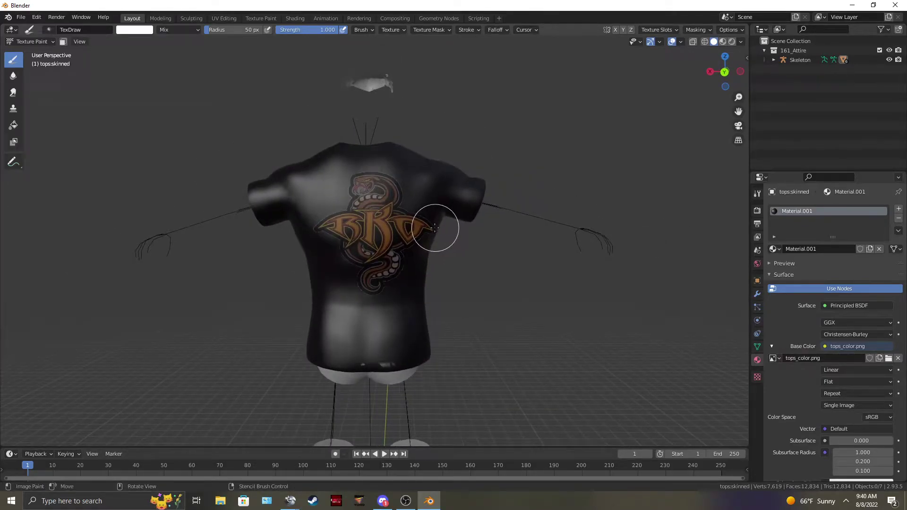
right_drag(428, 227, 420, 212)
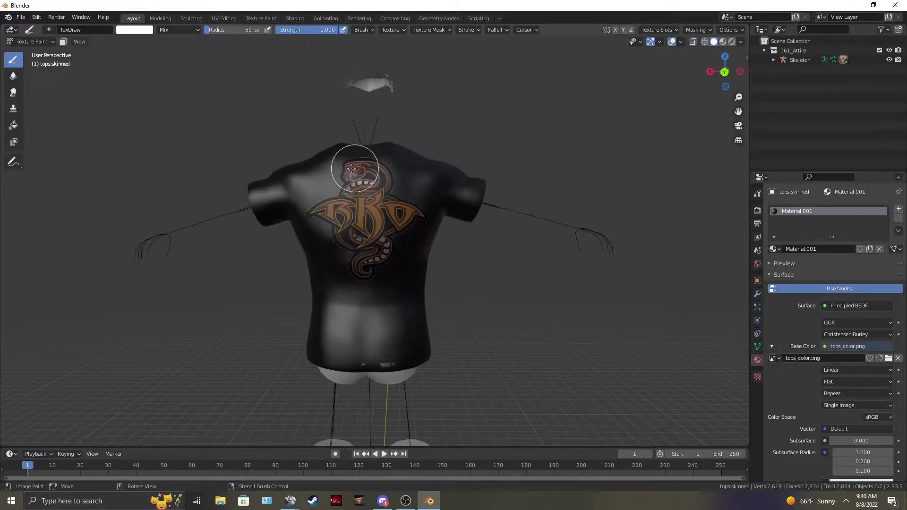
mouse_move(340, 179)
mouse_down()
mouse_move(401, 196)
mouse_move(312, 210)
mouse_move(375, 221)
mouse_move(417, 209)
mouse_move(397, 233)
mouse_move(389, 273)
mouse_move(300, 203)
mouse_move(309, 210)
mouse_up()
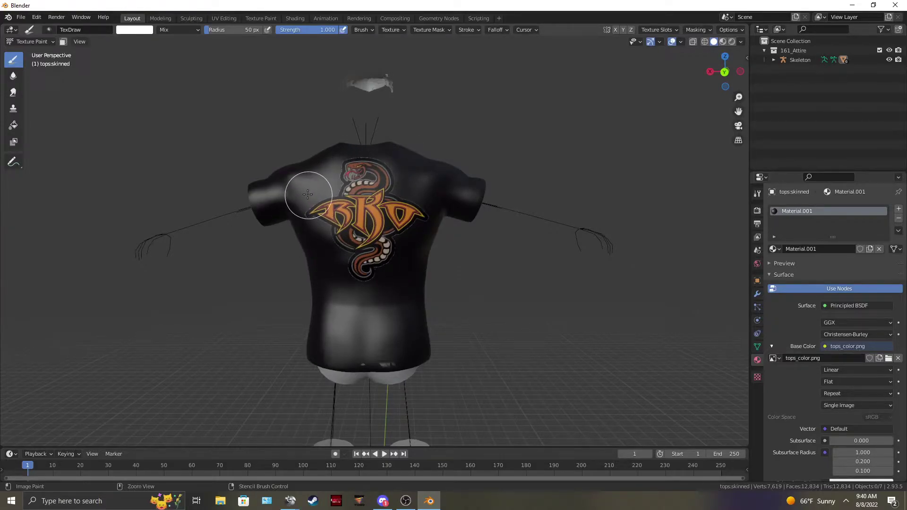
Examine the painted logo on the shirt's back up close, checking its outline and edges from head to tail.
scroll(331, 201, up, 5)
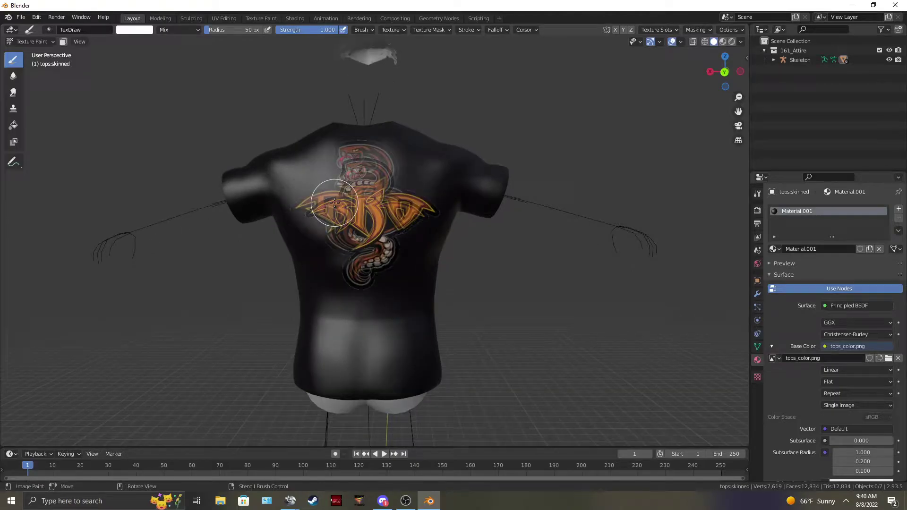
shift+middle_drag(352, 266, 393, 206)
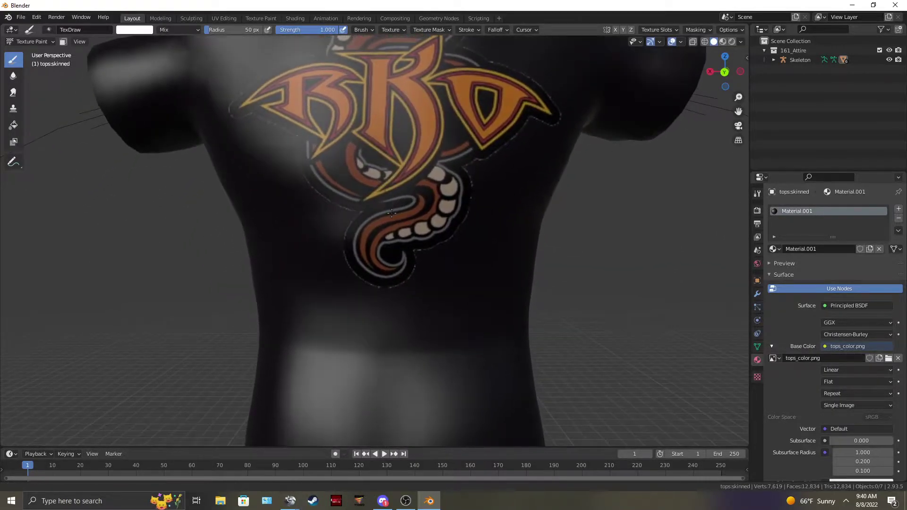
scroll(401, 114, up, 5)
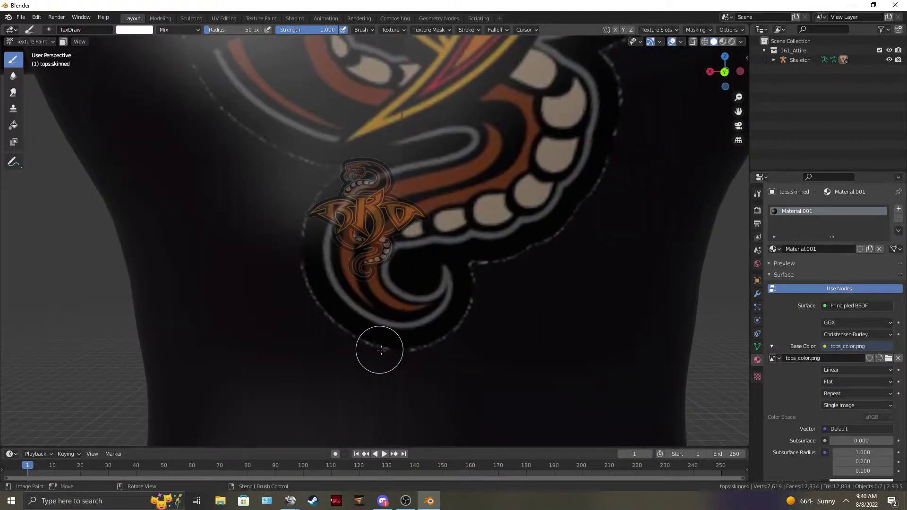
shift+middle_drag(628, 86, 530, 273)
scroll(567, 205, down, 3)
shift+middle_drag(493, 151, 493, 285)
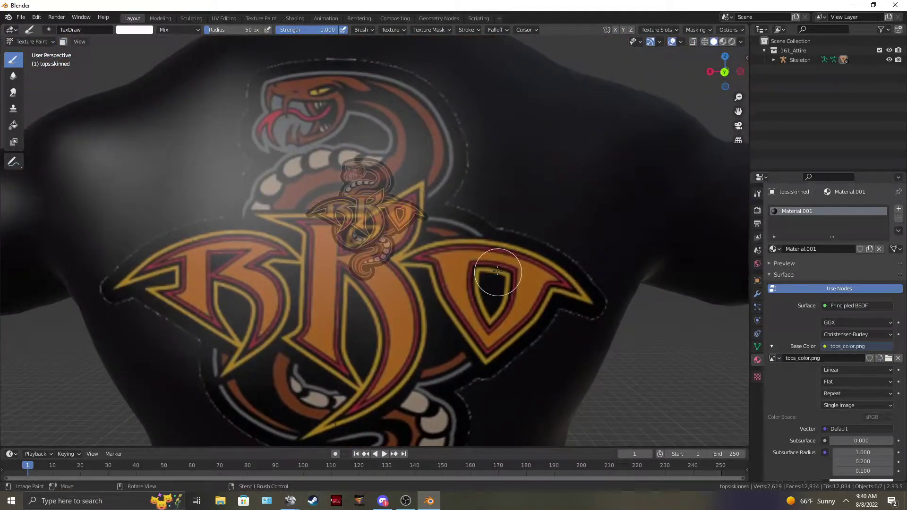
scroll(465, 248, down, 2)
shift+middle_drag(389, 282, 441, 219)
shift+middle_drag(409, 303, 432, 209)
scroll(425, 280, up, 3)
scroll(454, 292, down, 1)
shift+middle_drag(516, 292, 407, 244)
scroll(407, 244, down, 6)
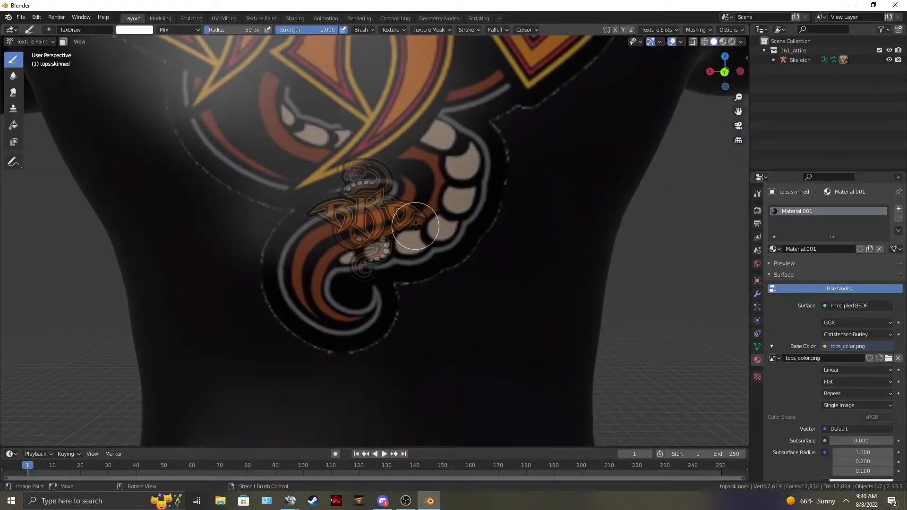
scroll(435, 233, up, 4)
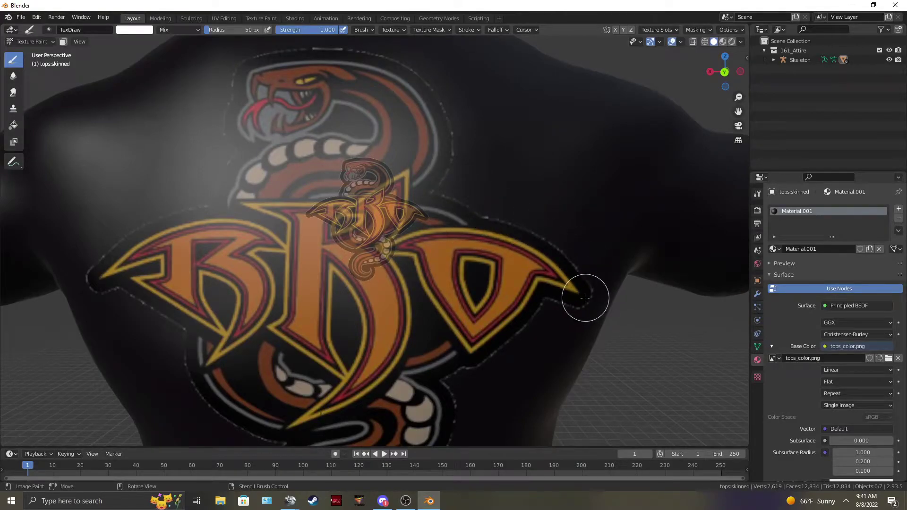
scroll(464, 217, down, 3)
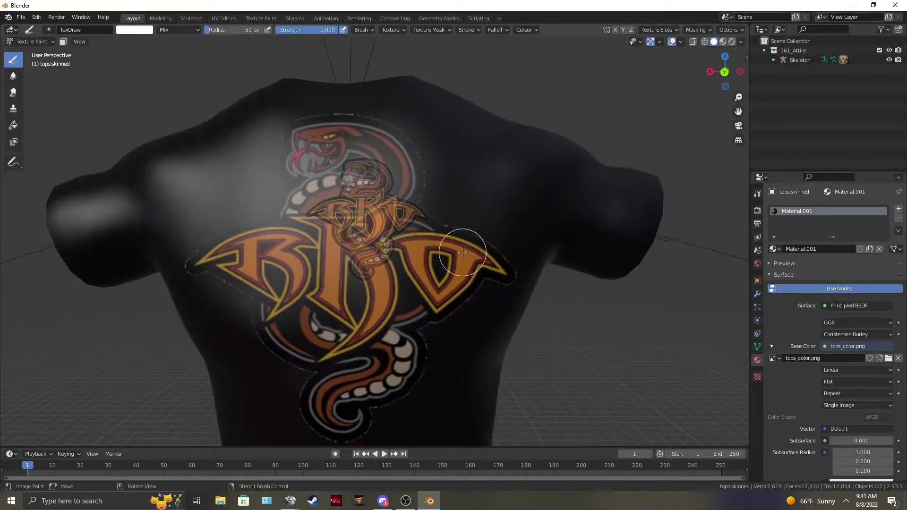
scroll(462, 252, down, 5)
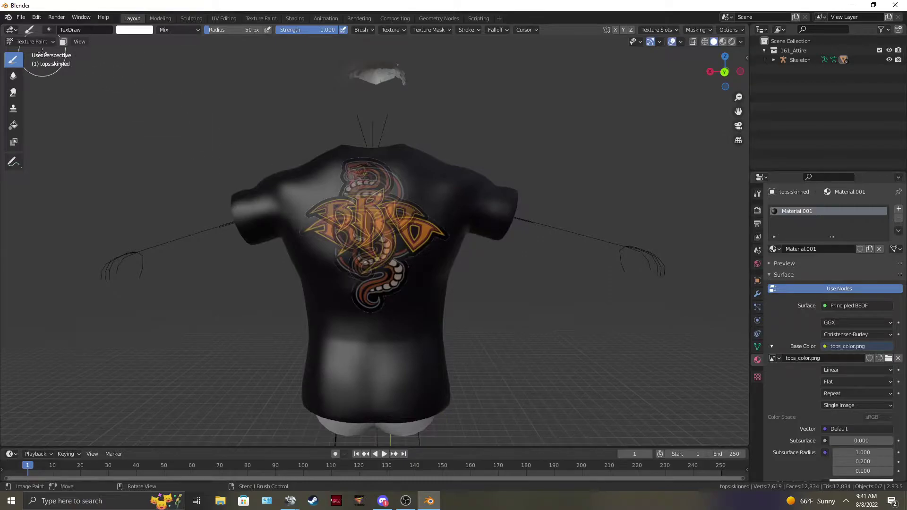
mouse_move(510, 221)
middle_down()
mouse_move(495, 223)
mouse_move(501, 232)
middle_up()
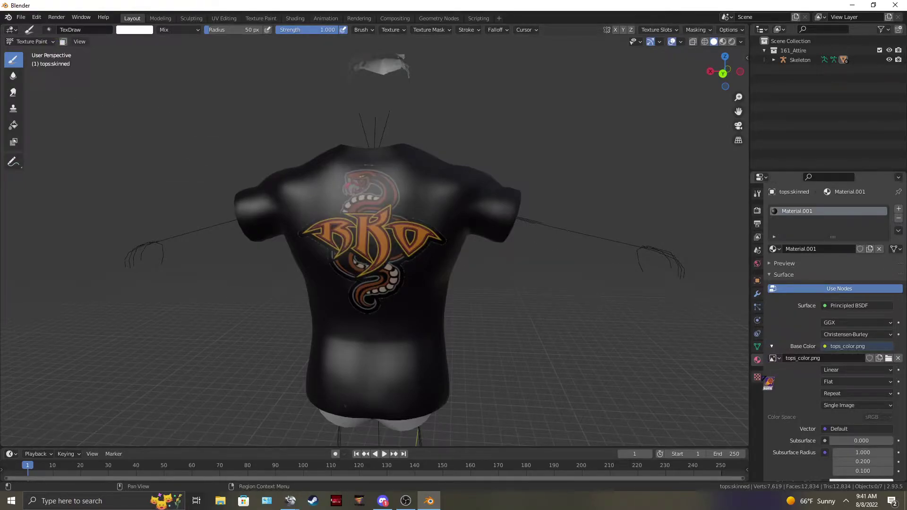
Remove the snake logo image from the paint brush's texture.
click(759, 377)
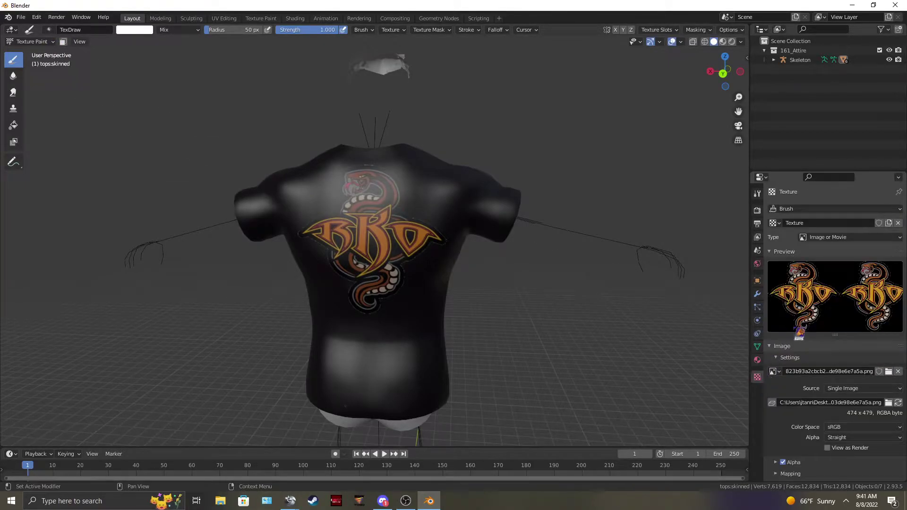
drag(817, 347, 903, 380)
click(898, 372)
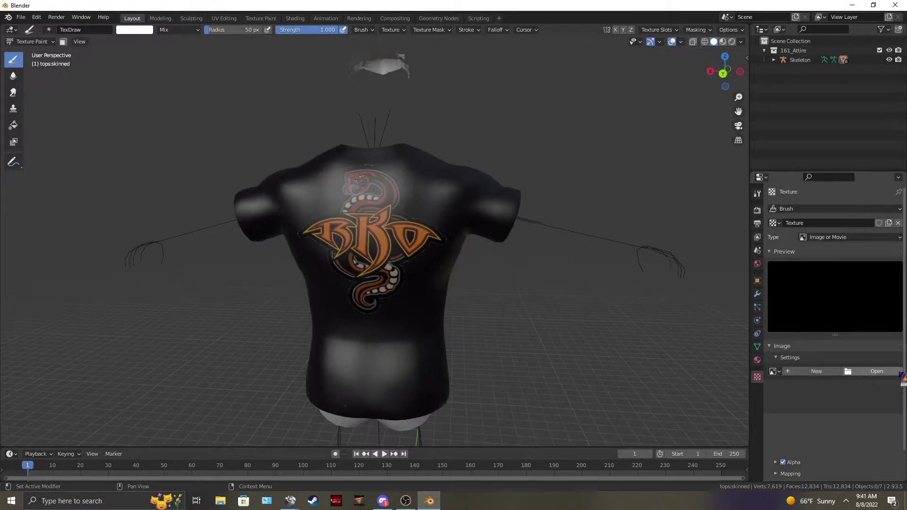
click(871, 372)
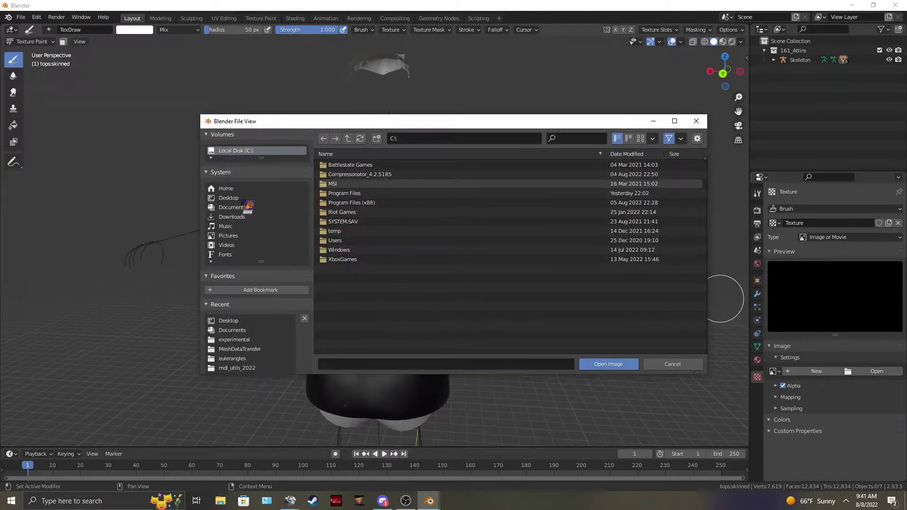
click(229, 198)
scroll(403, 338, down, 5)
click(384, 320)
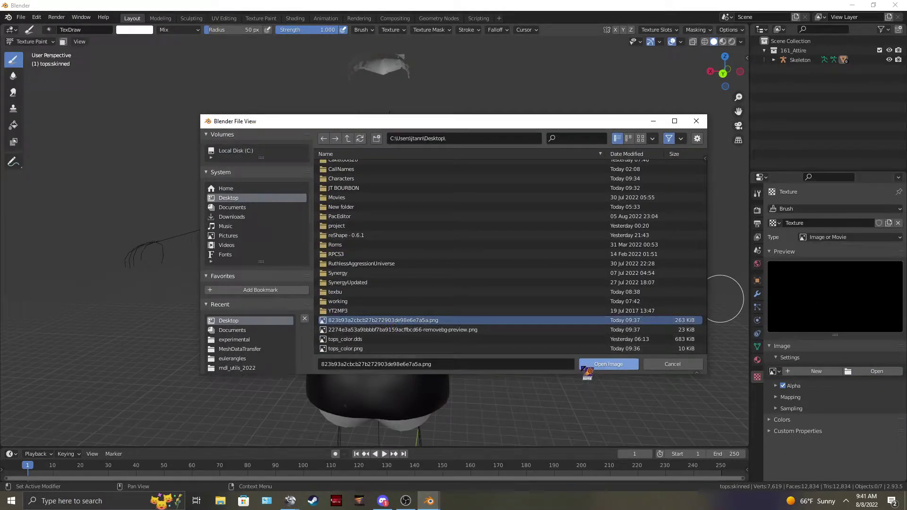
click(609, 364)
click(897, 372)
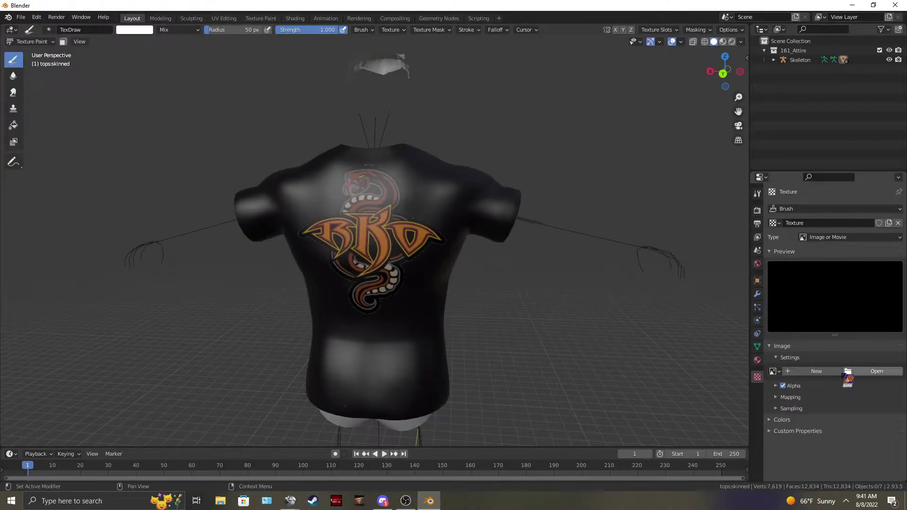
Load the white RKO logo 2274e3a53a9bbbbf7ba9159acffbcd66-removebg-preview.png from the desktop as the brush texture image.
click(871, 372)
click(229, 198)
scroll(378, 330, down, 5)
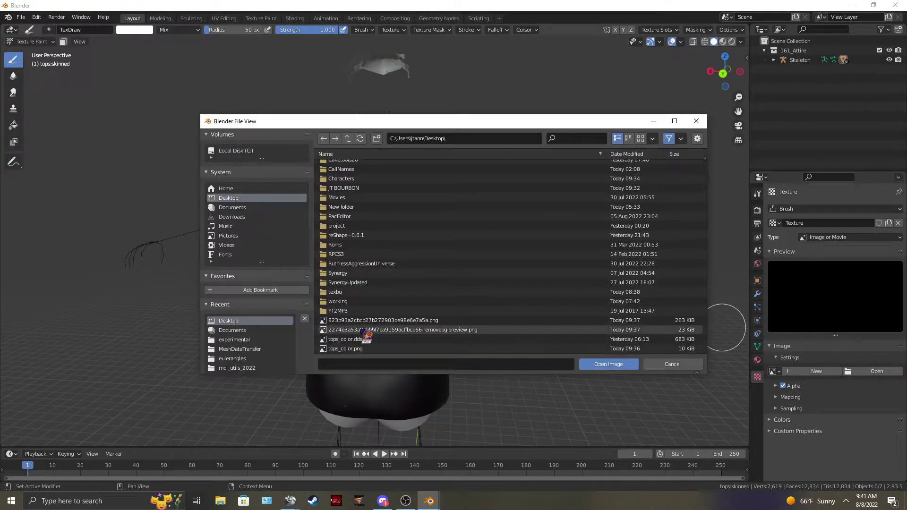
click(369, 326)
click(608, 364)
Resize the white RKO stencil to fit the shirt's upper chest, centre it there and paint the whole logo.
middle_drag(558, 217, 693, 232)
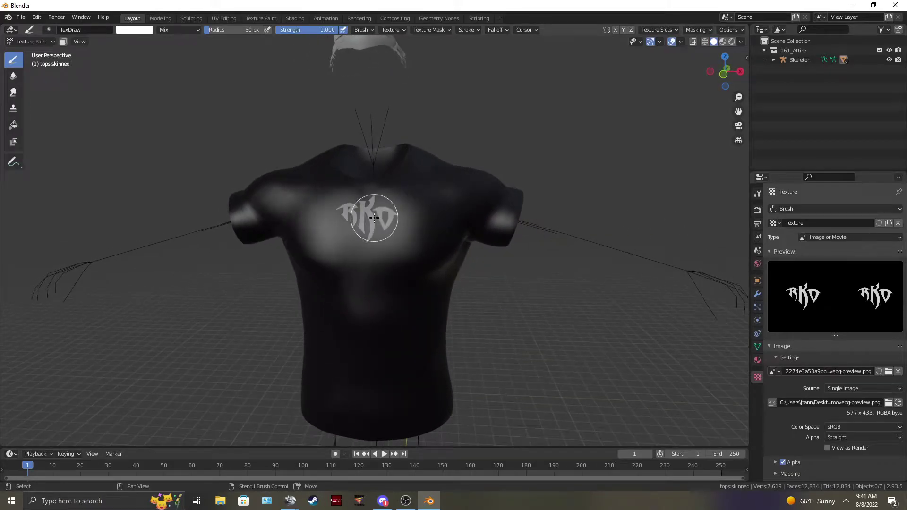
shift+right_drag(376, 218, 460, 246)
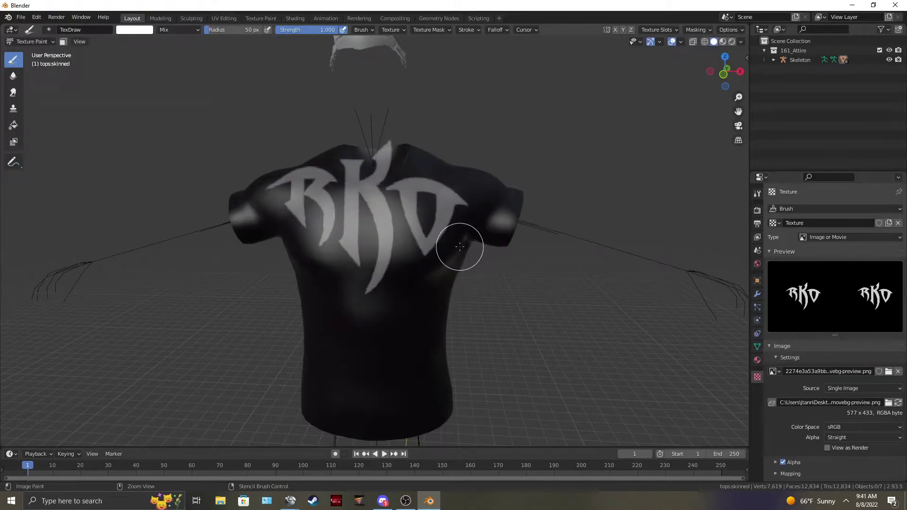
scroll(483, 278, down, 2)
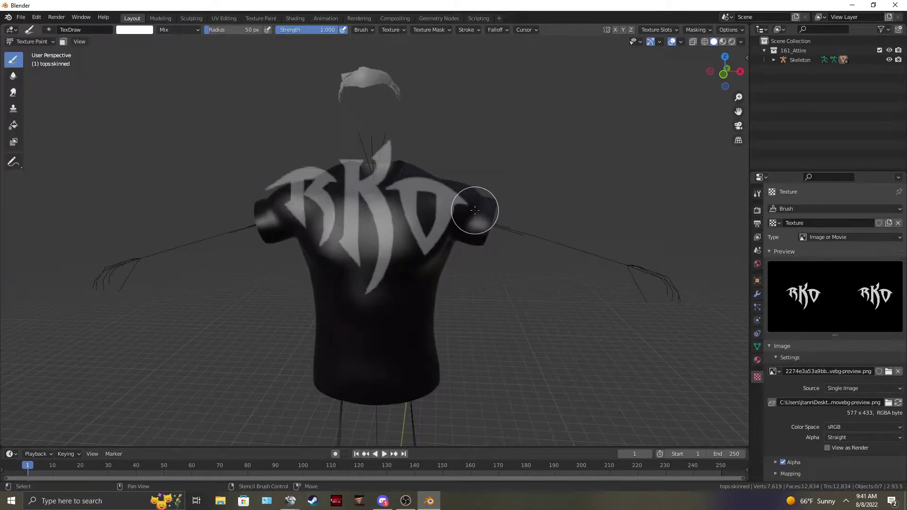
shift+right_drag(461, 196, 429, 215)
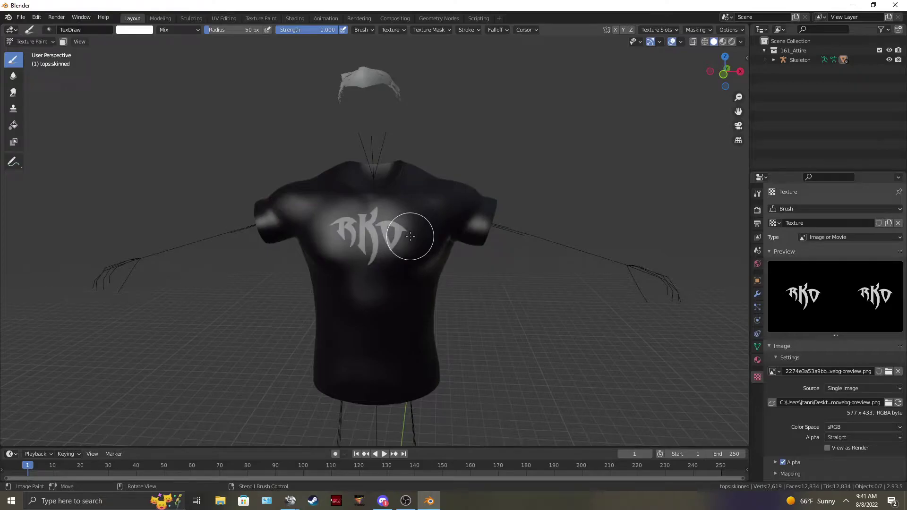
middle_drag(419, 238, 426, 232)
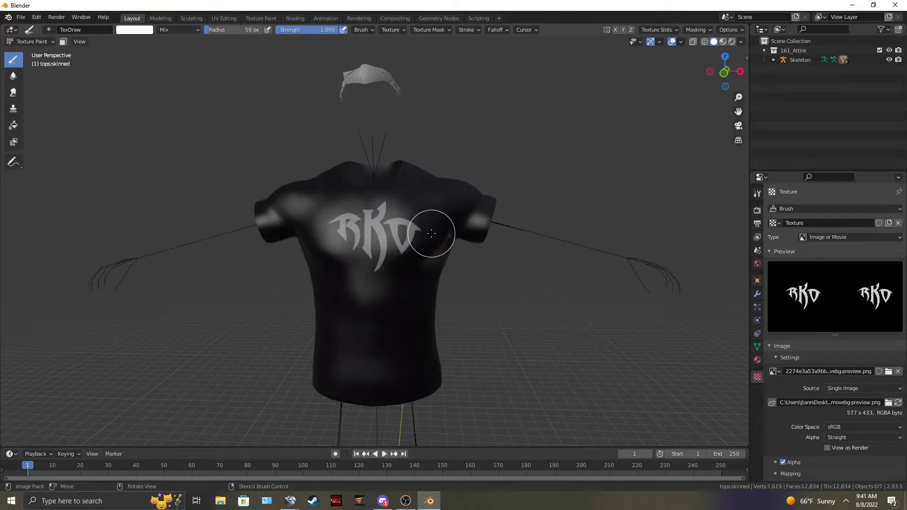
drag(353, 232, 410, 230)
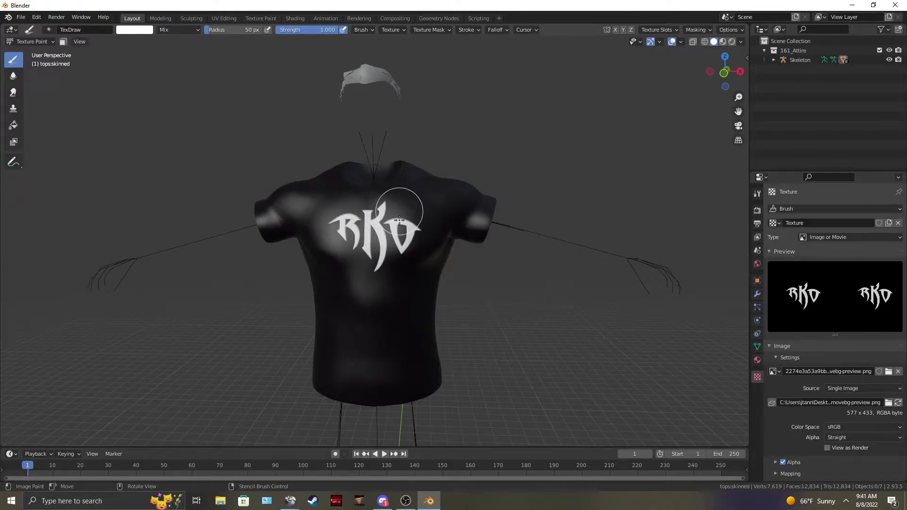
Return the shirt to Object Mode and switch to the UV Editing workspace with the whole texture in view.
click(32, 42)
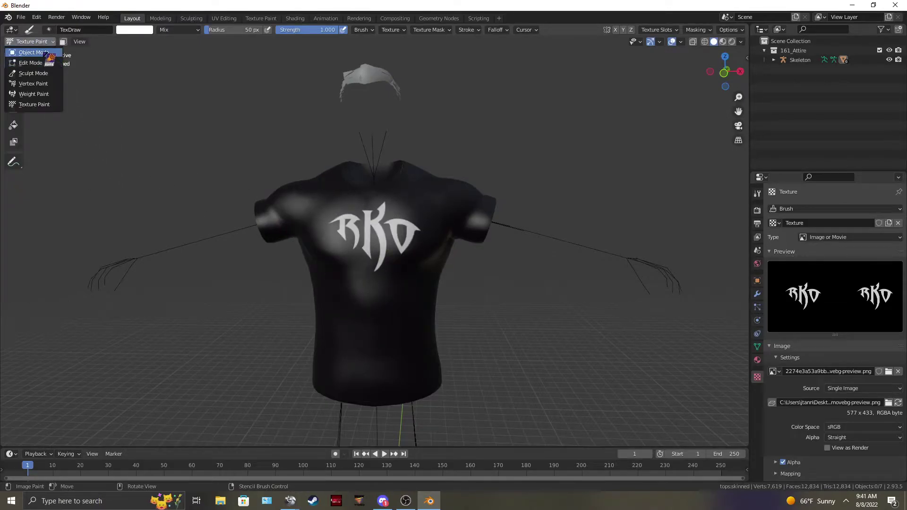
click(29, 52)
middle_drag(401, 226, 265, 253)
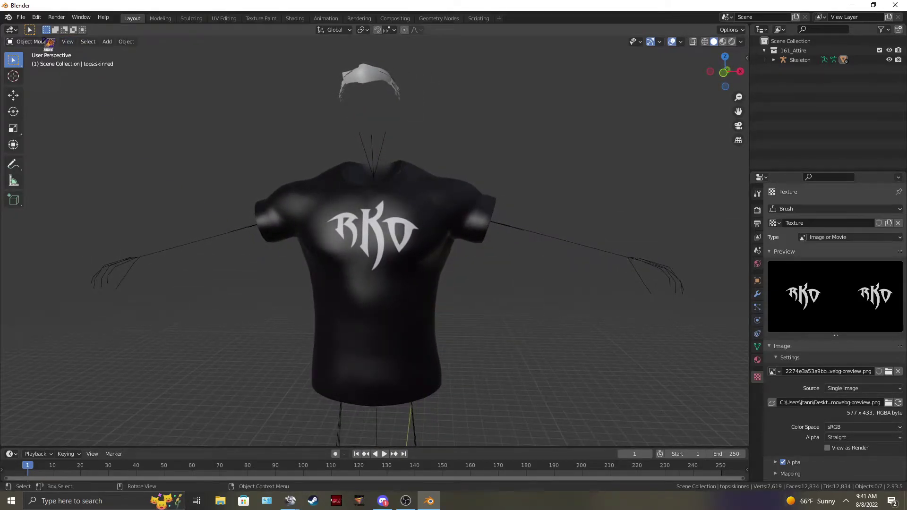
click(226, 18)
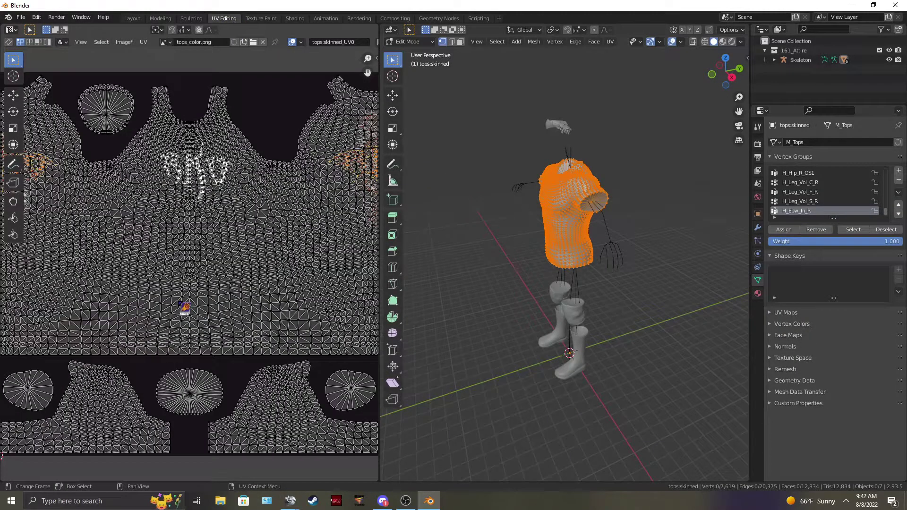
scroll(184, 308, down, 1)
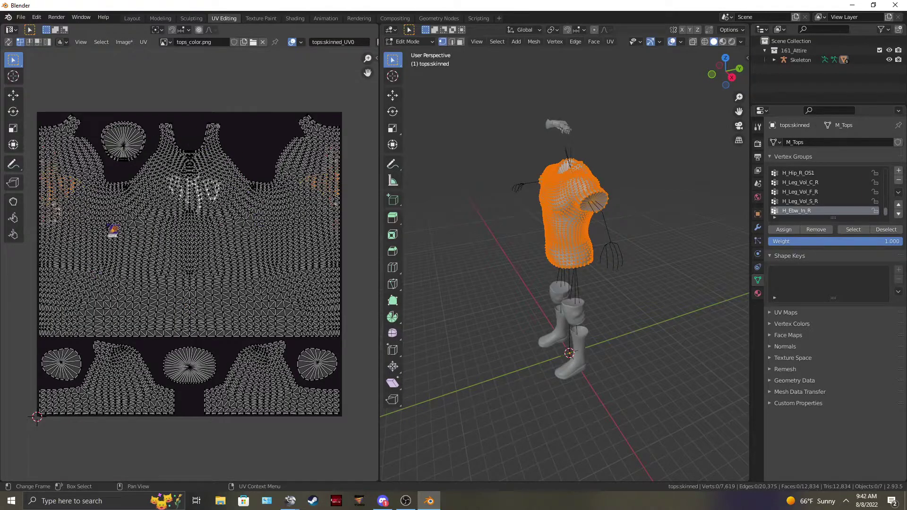
Save the painted texture as tops_color.png on the desktop, overwriting the existing file, and quit Blender without saving the project.
click(127, 42)
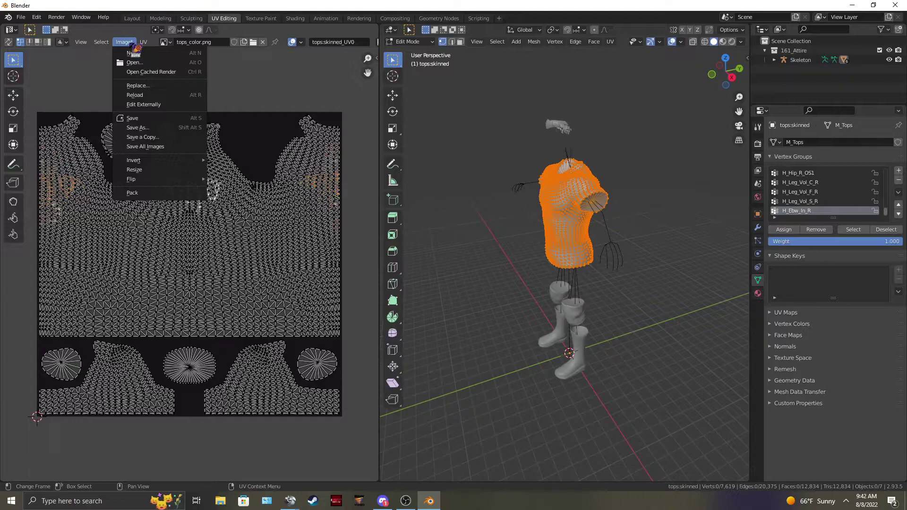
click(156, 129)
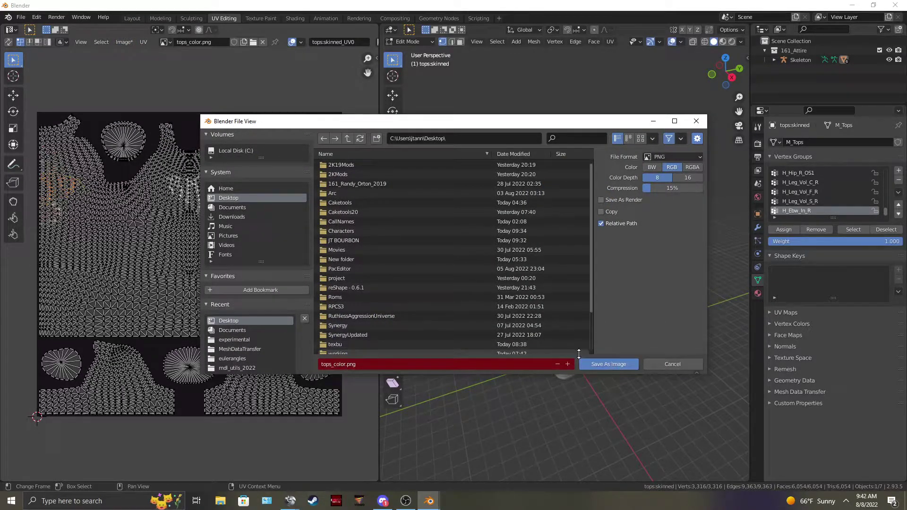
scroll(405, 340, down, 3)
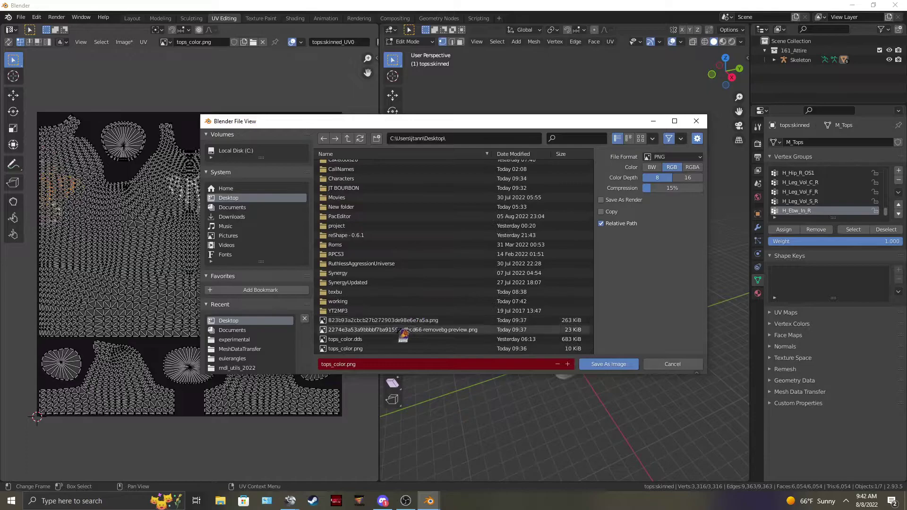
click(609, 364)
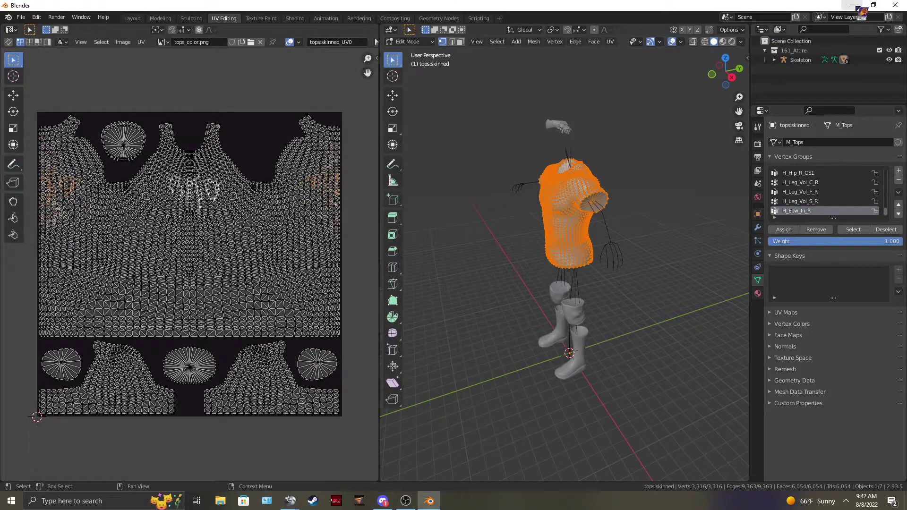
click(900, 6)
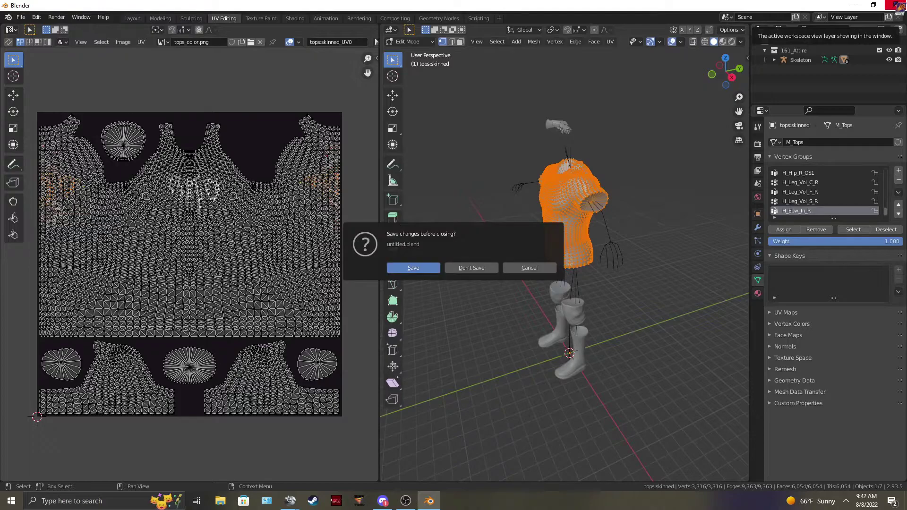
click(473, 268)
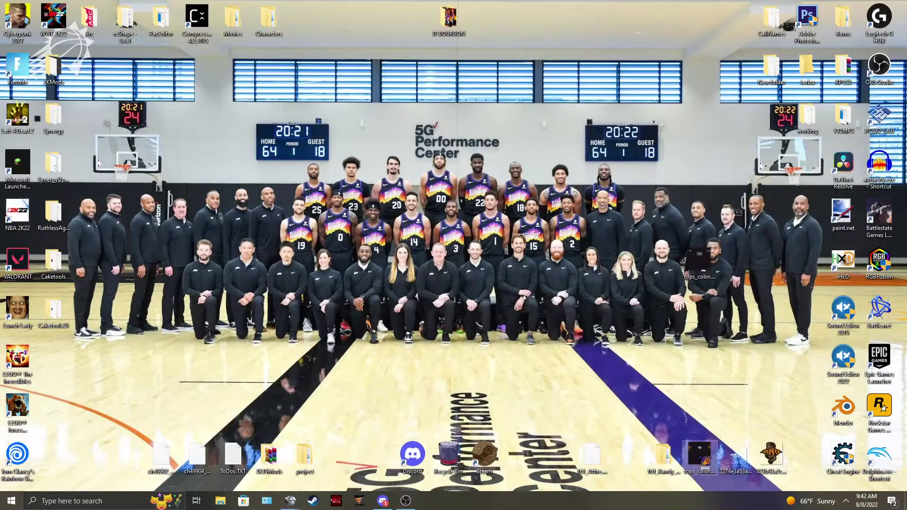
Open tops_color.png from the desktop in the image viewer, examine the painted RKO logos up close, and close it.
double_click(699, 454)
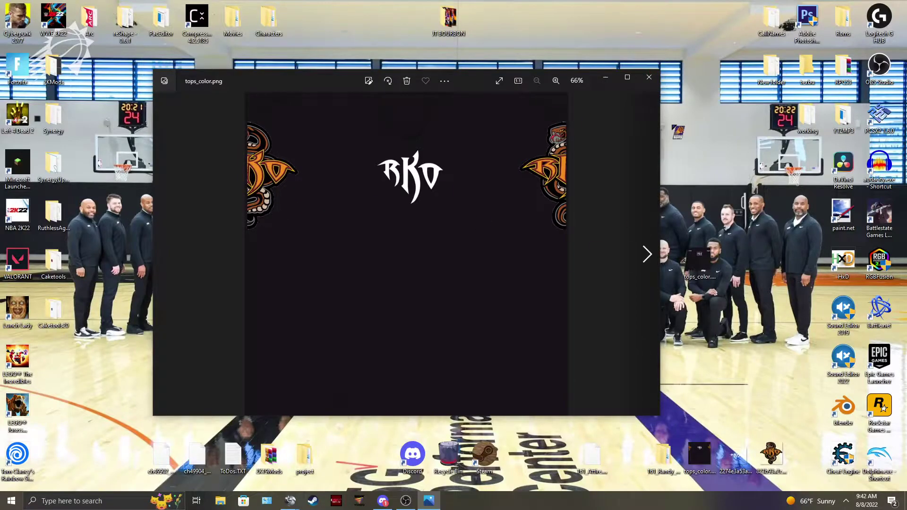
scroll(538, 170, up, 4)
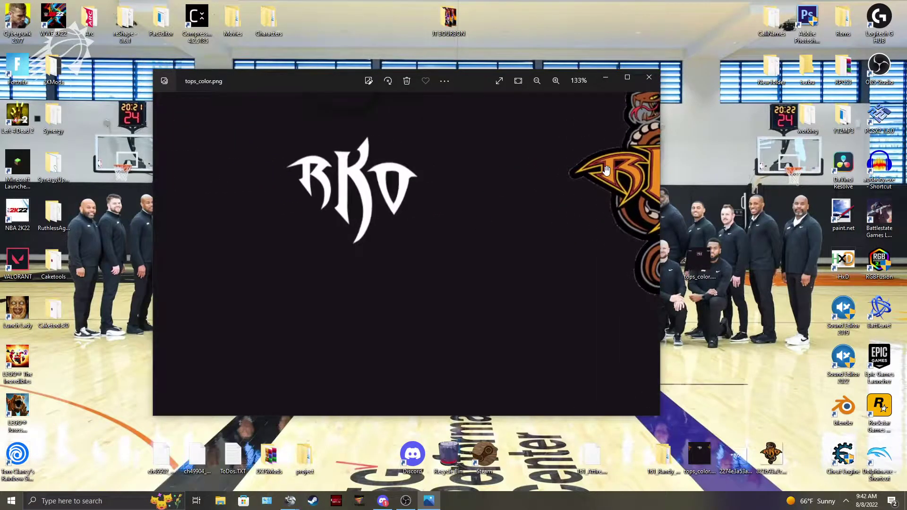
scroll(538, 189, down, 2)
scroll(502, 198, down, 2)
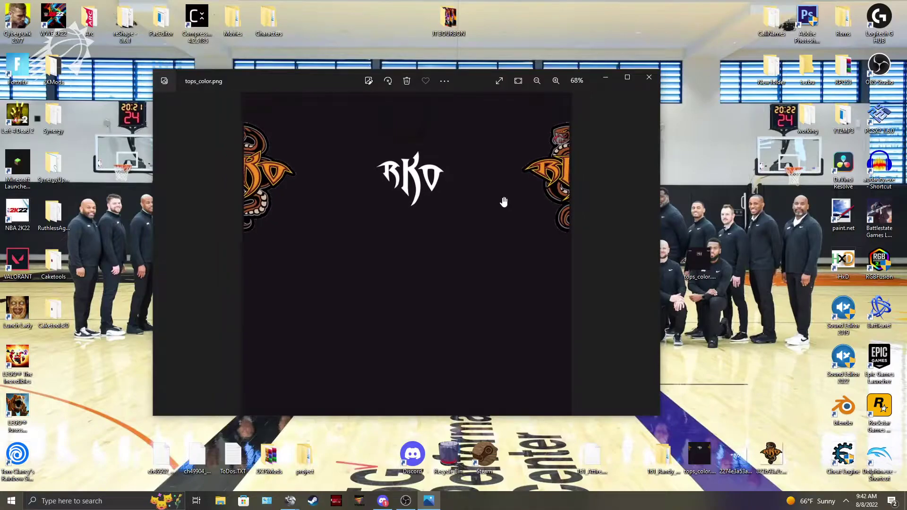
scroll(504, 200, up, 3)
scroll(504, 201, up, 1)
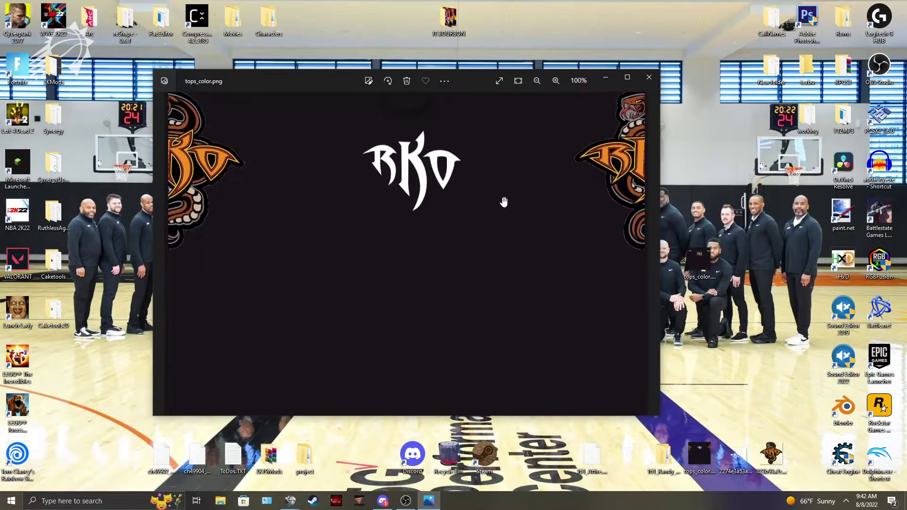
click(648, 77)
drag(706, 464, 735, 434)
click(717, 377)
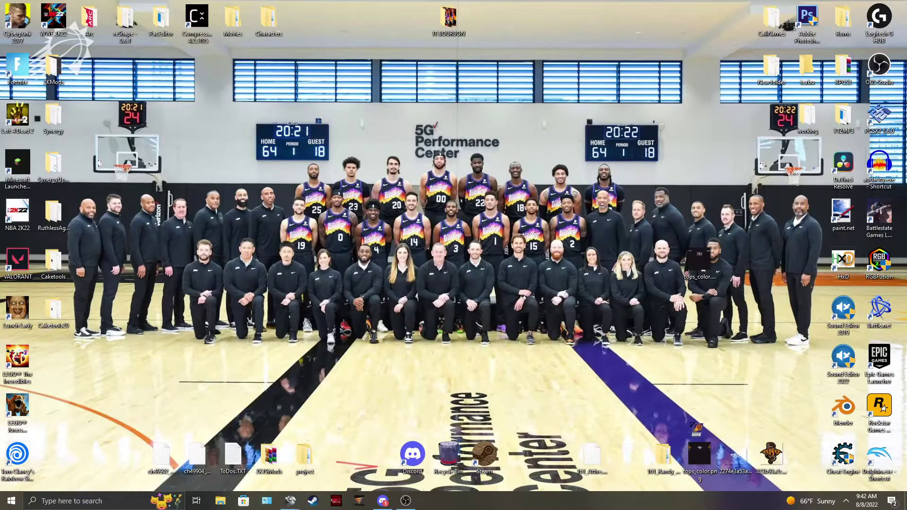
Switch to Chrome, go to Photopea in place of the downloads page, and close the background remover page.
drag(289, 497, 380, 217)
click(210, 25)
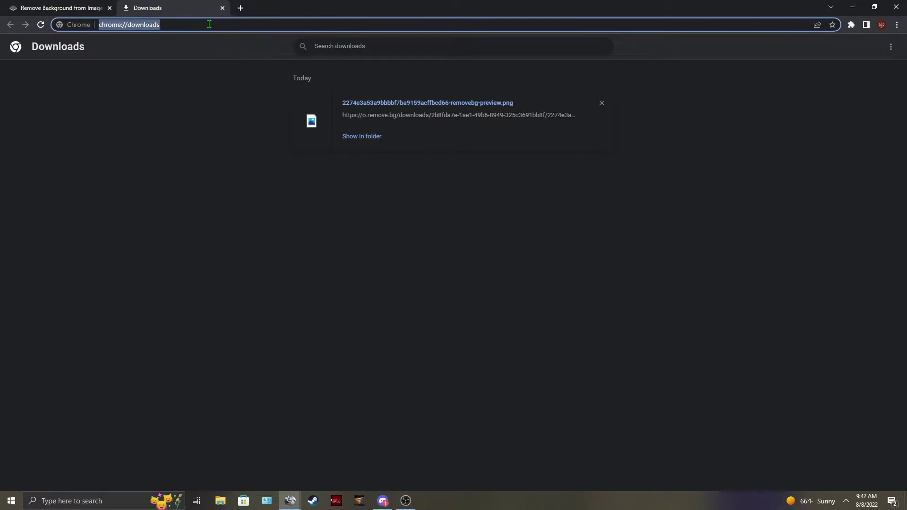
text(pht)
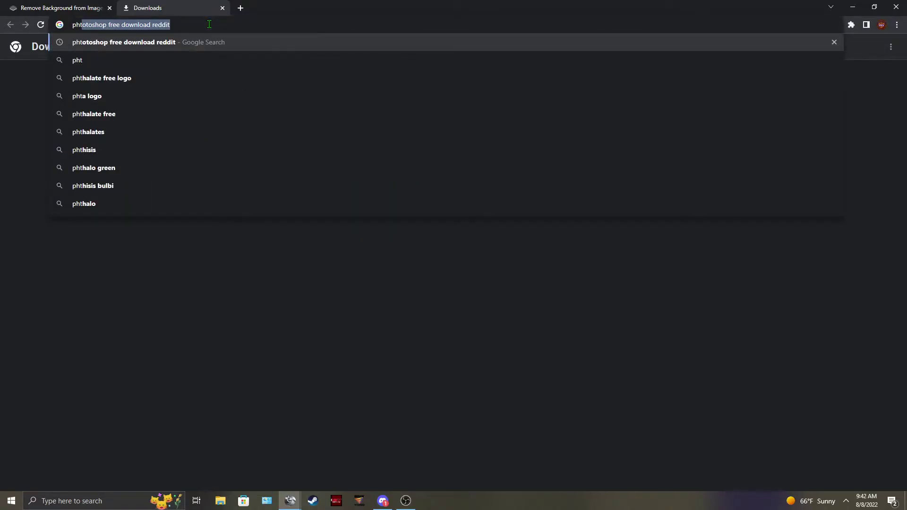
text(oo)
key(BackSpace)
key(BackSpace)
key(BackSpace)
text(oto[p)
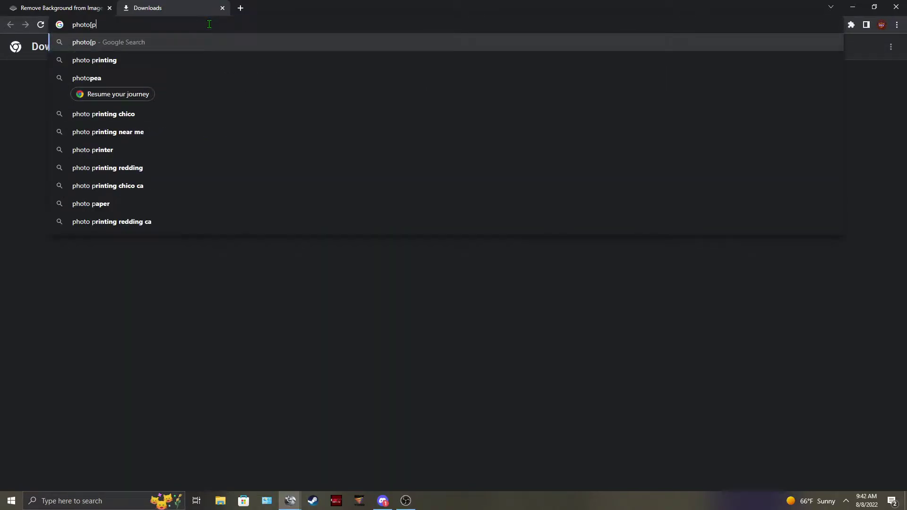
key(BackSpace)
key(BackSpace)
text(pea)
key(Return)
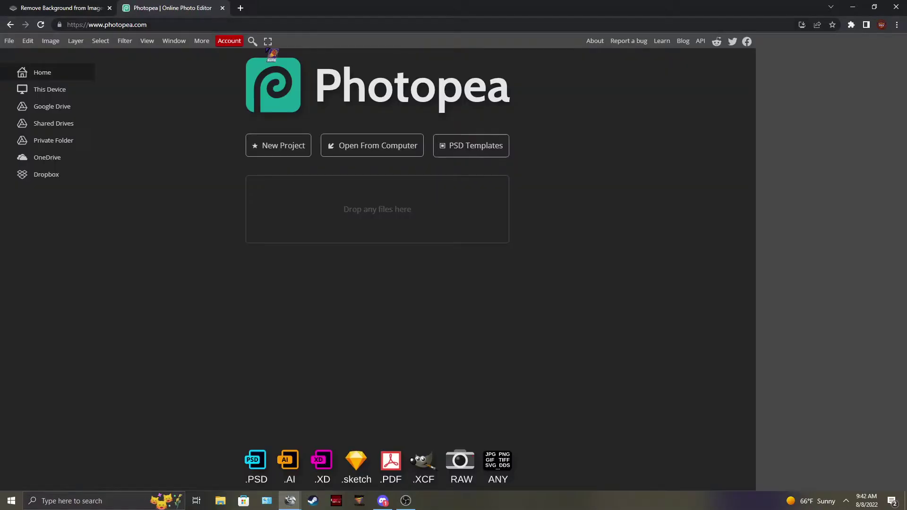
click(109, 8)
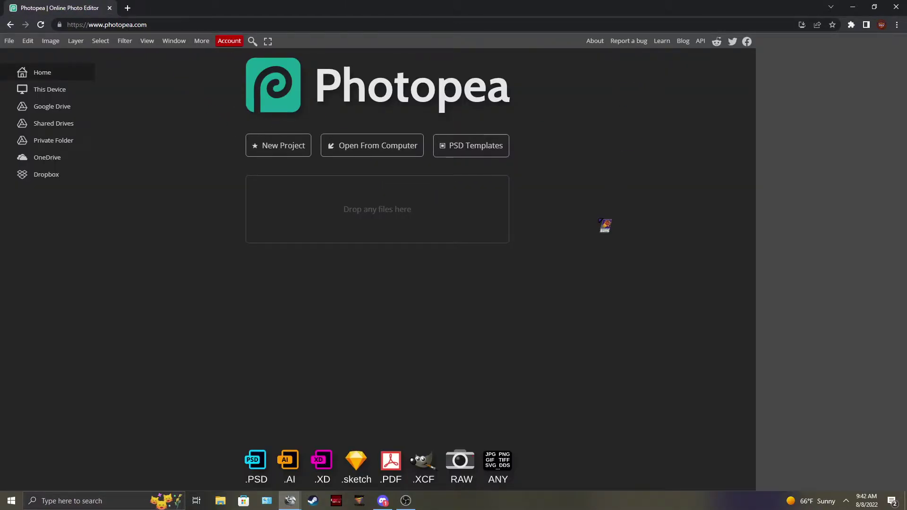
Open tops_color.png from the desktop in Photopea.
click(853, 7)
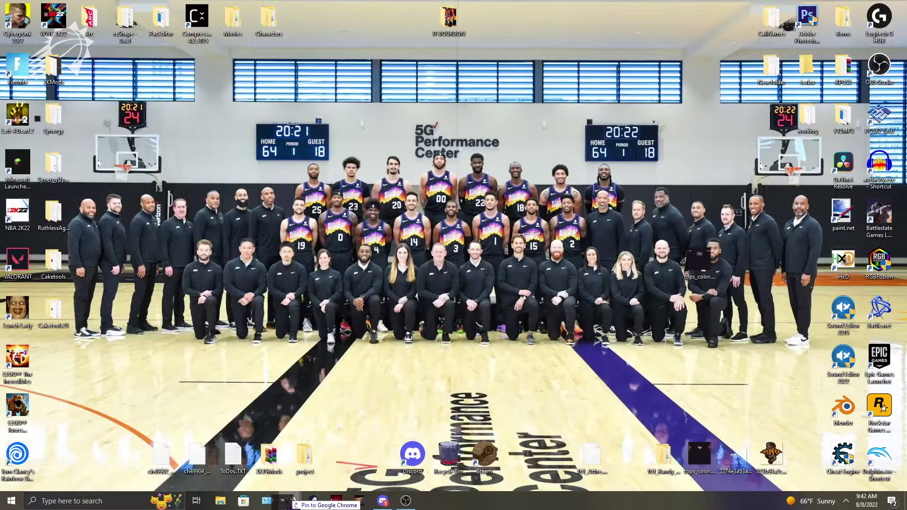
mouse_move(289, 500)
drag(333, 456, 373, 205)
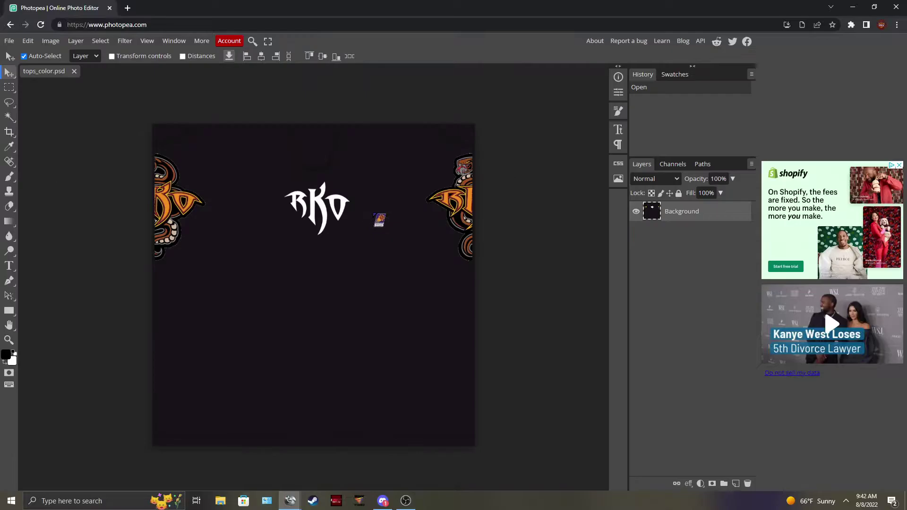
Apply the Normal Map filter to the tops_color texture with Invert enabled and blur and scale left at 0.0 px and 100%.
click(76, 41)
mouse_move(125, 41)
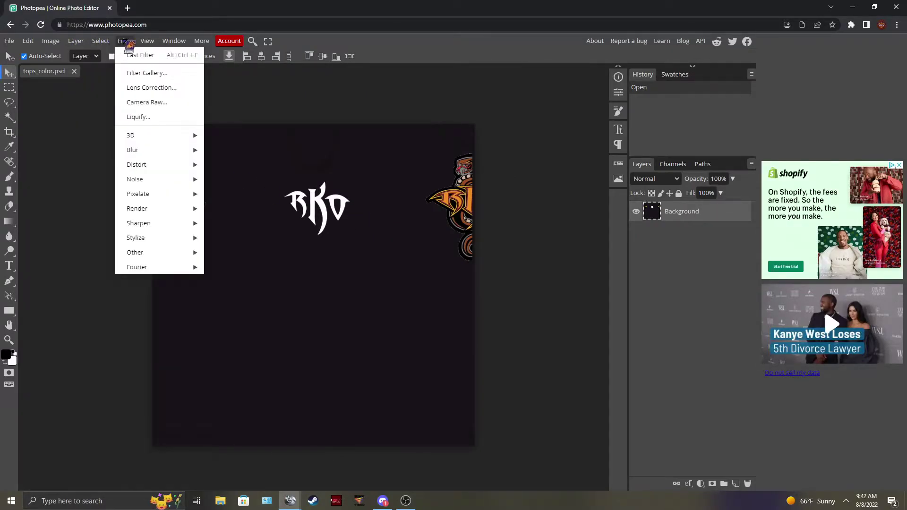
mouse_move(156, 137)
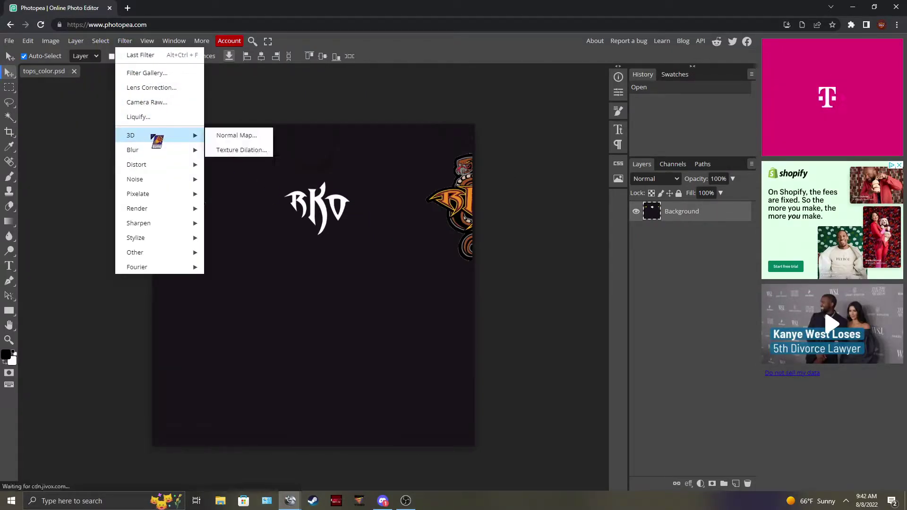
click(227, 135)
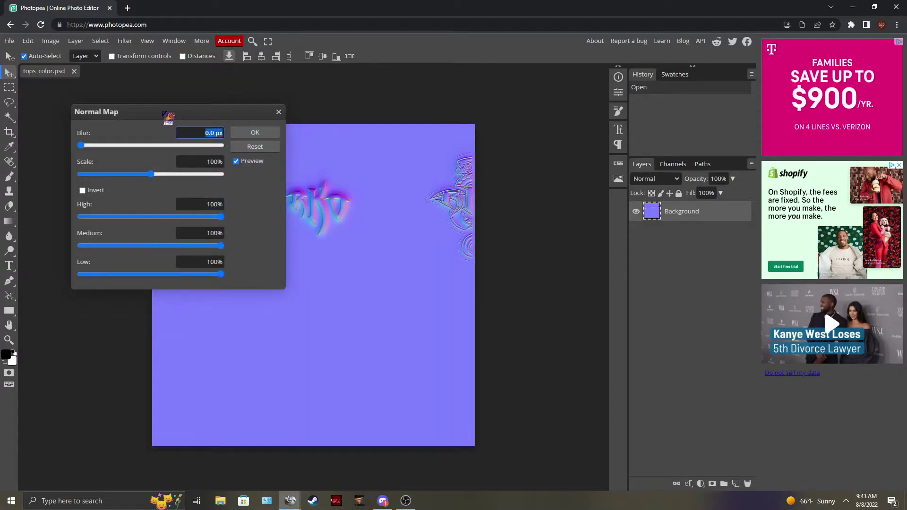
drag(168, 118, 698, 135)
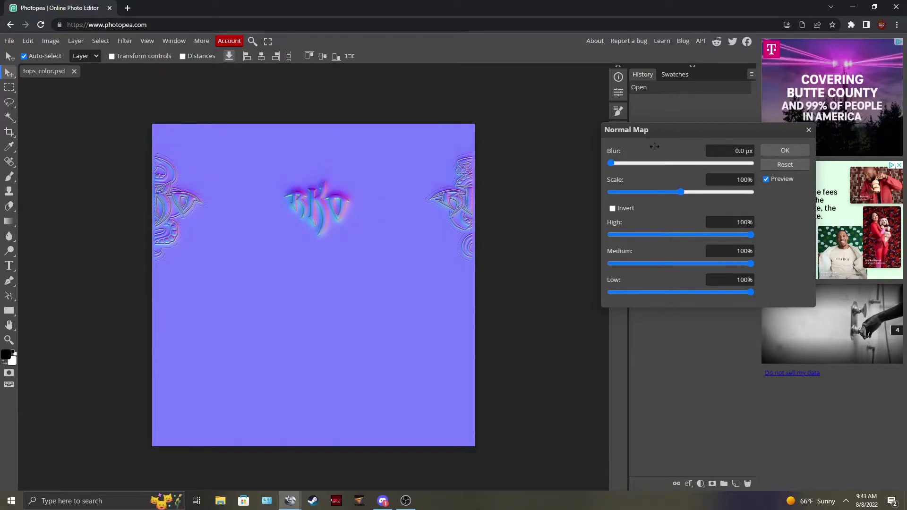
click(613, 209)
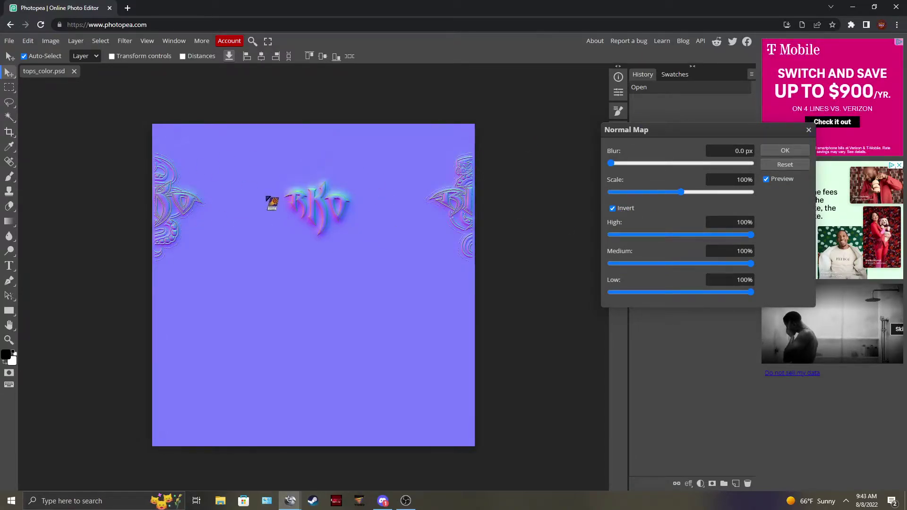
click(614, 210)
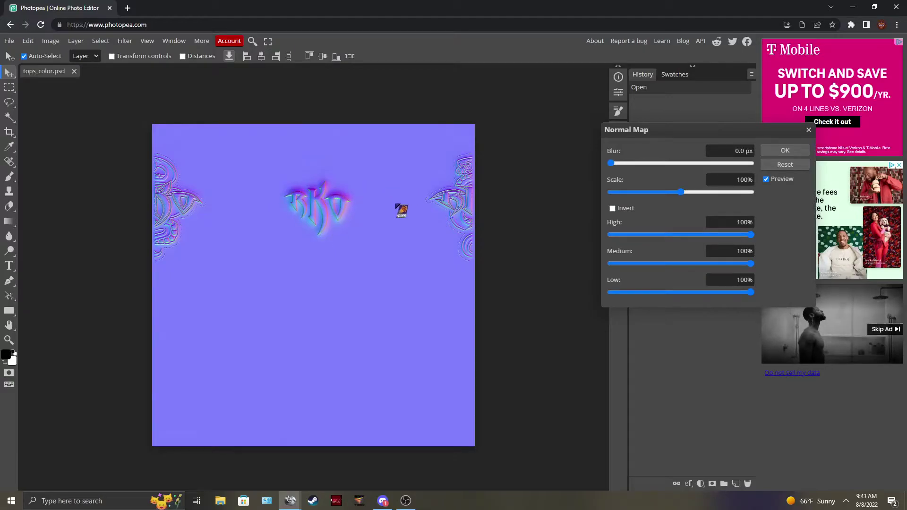
click(612, 208)
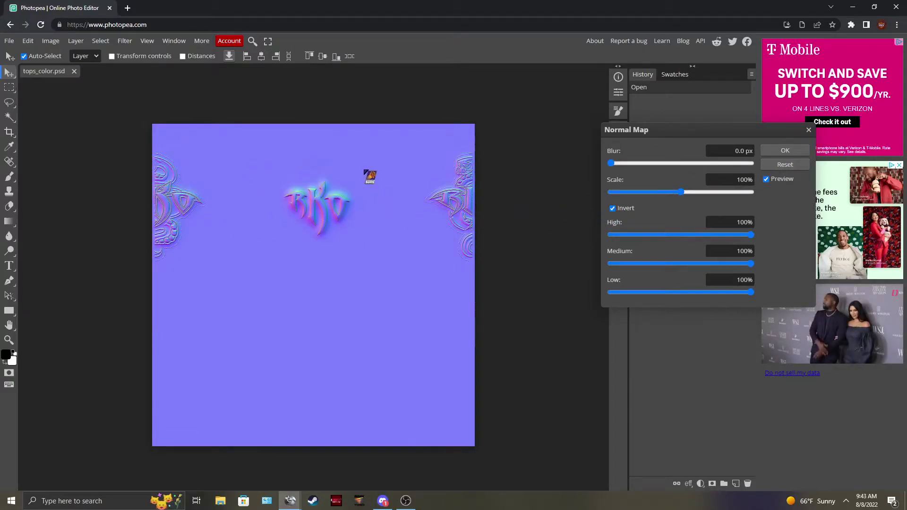
click(795, 150)
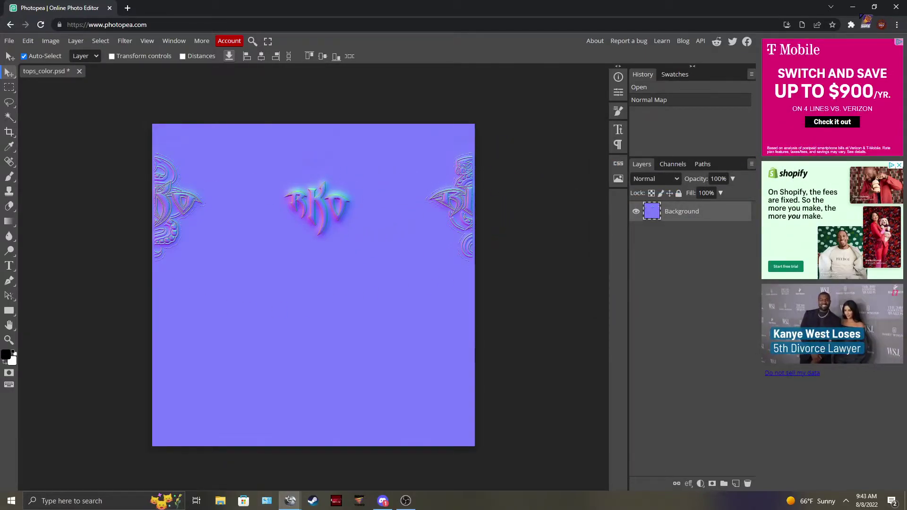
Export the normal map as tops_color in DDS format at 1024 x 1024 px with mipmaps and compression.
click(12, 42)
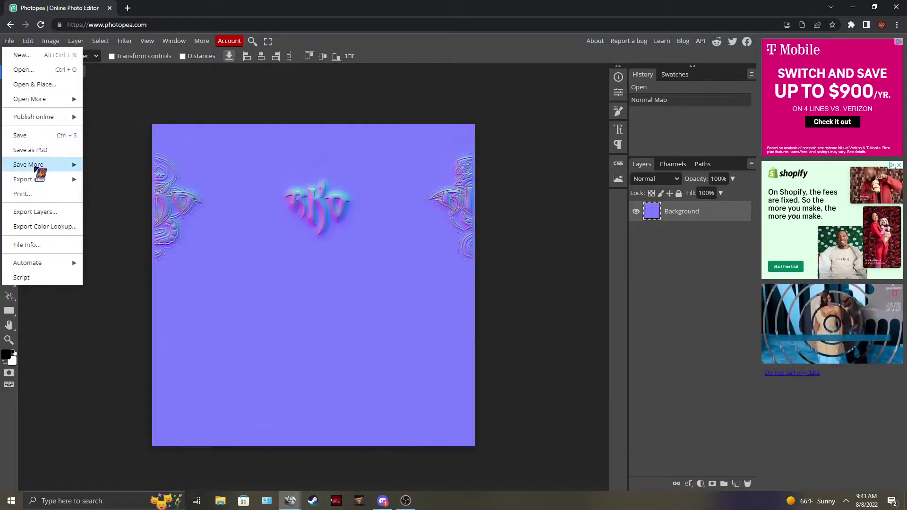
mouse_move(38, 180)
mouse_move(109, 251)
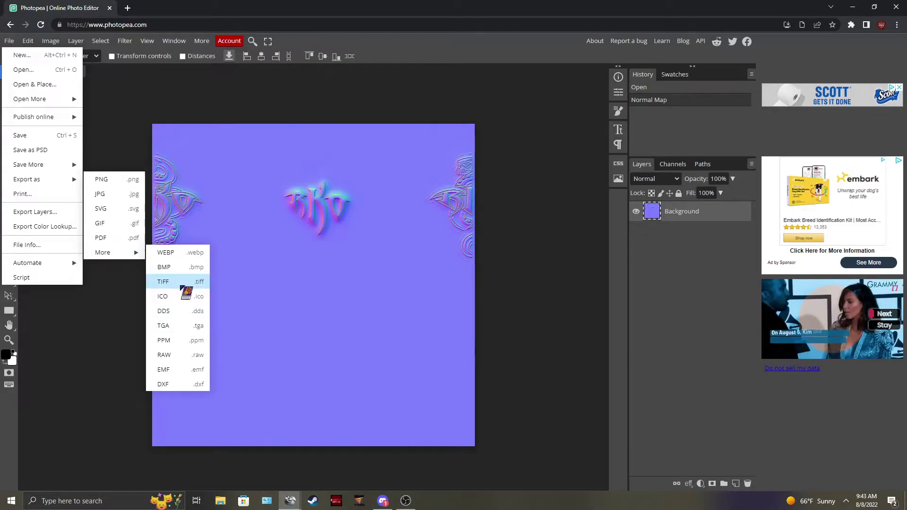
click(179, 312)
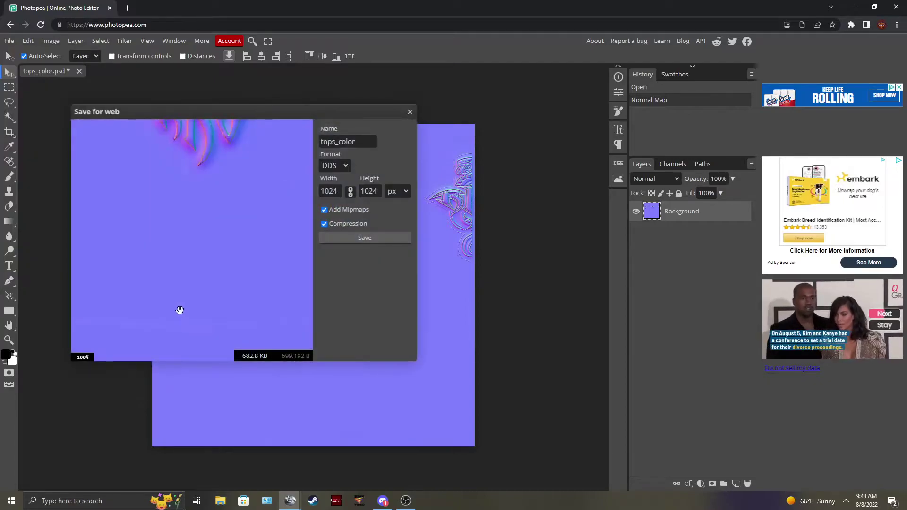
click(367, 240)
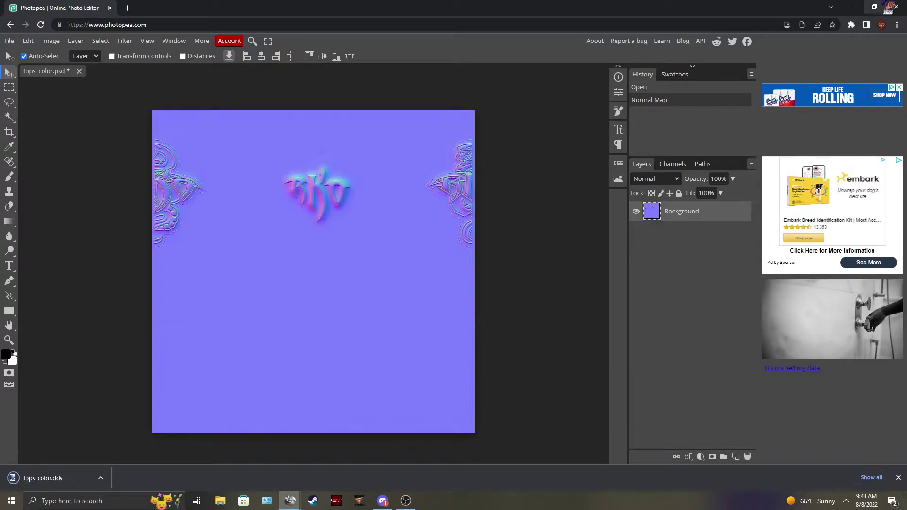
Show the downloaded tops_color.dds in its folder and remove both entries from the browser's download list.
click(871, 478)
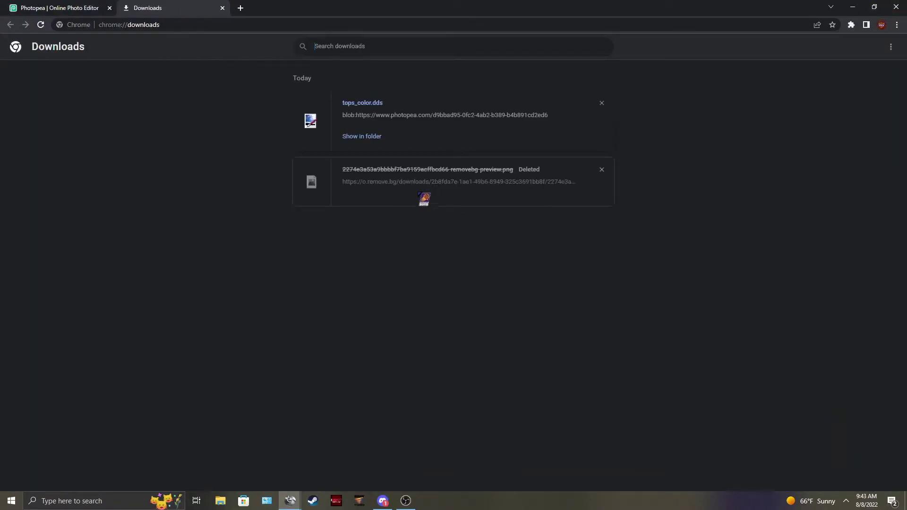
click(370, 138)
click(656, 119)
click(602, 104)
click(601, 104)
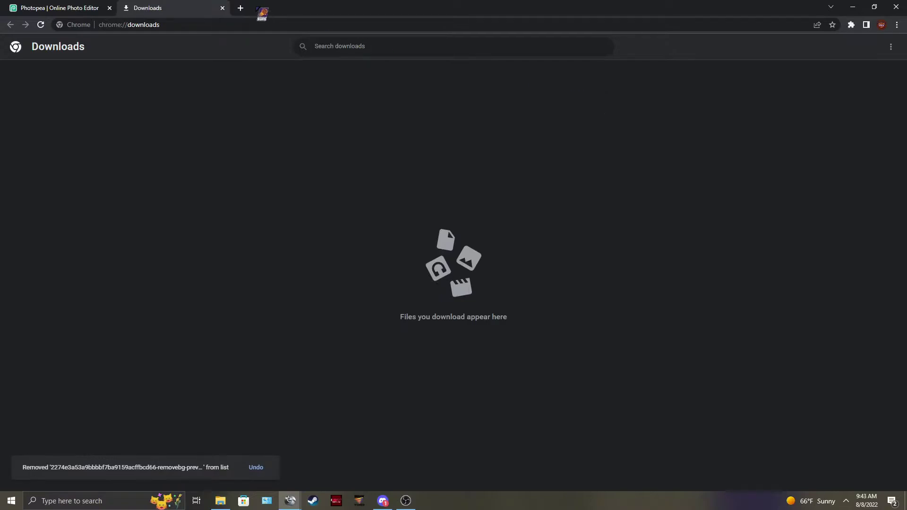
Close the downloads page and quit Chrome, leaving Photopea without saving the document.
click(223, 8)
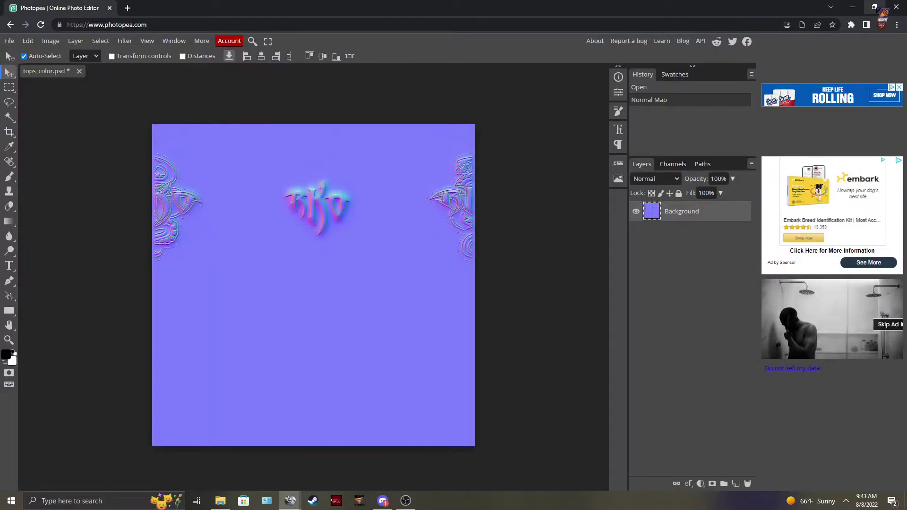
click(894, 9)
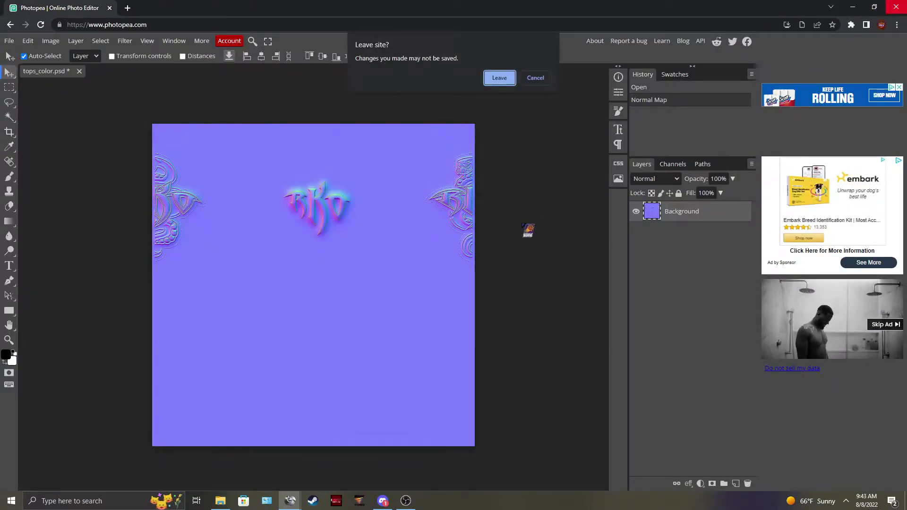
click(498, 77)
click(337, 215)
drag(217, 145, 283, 159)
drag(175, 147, 734, 238)
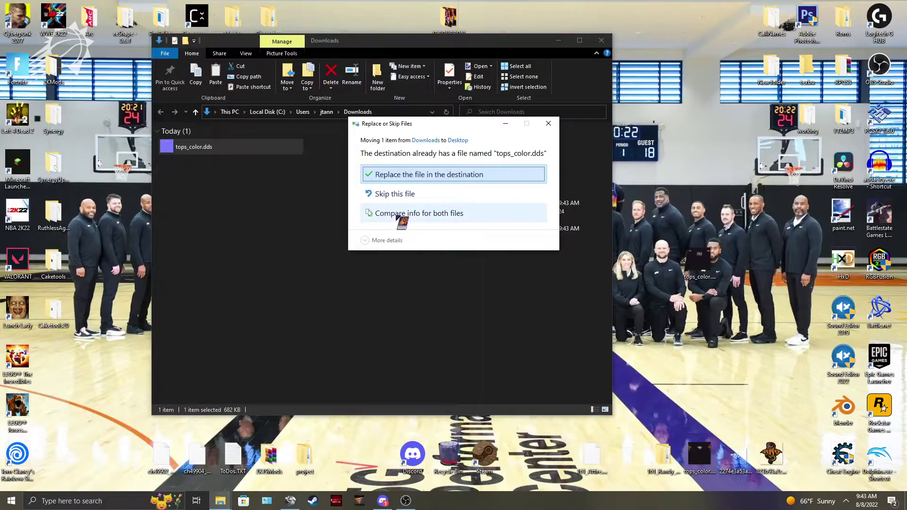
Rename the downloaded tops_color.dds as tops_nrm.dds and move it from the Downloads folder to the desktop.
click(195, 148)
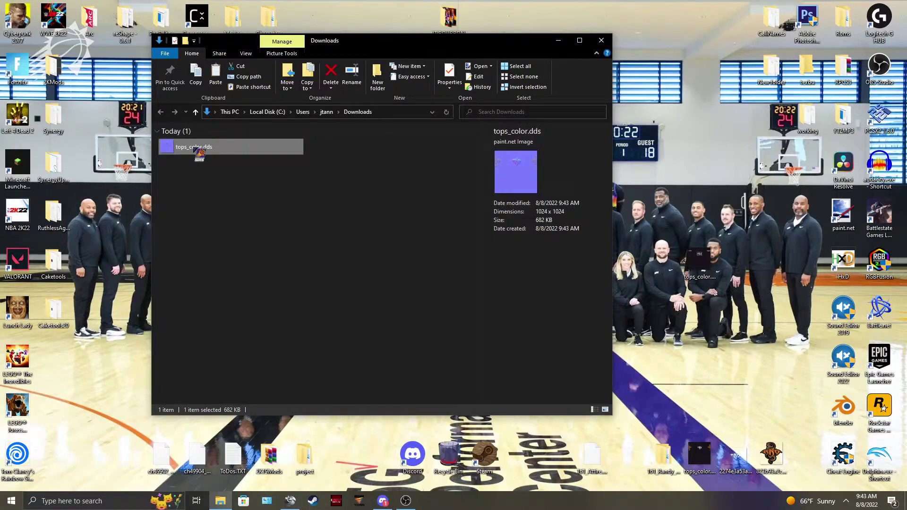
right_click(199, 153)
click(239, 407)
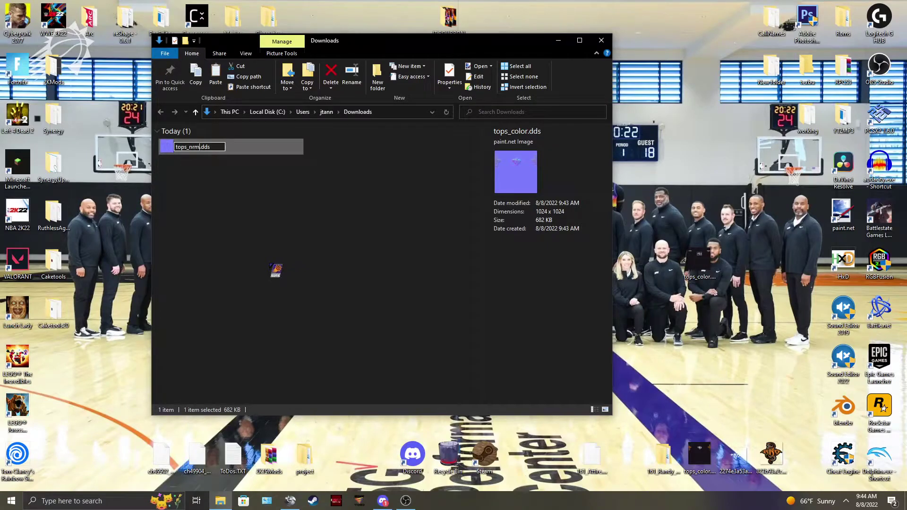
text(tops_nrm)
key(Return)
drag(228, 141, 741, 264)
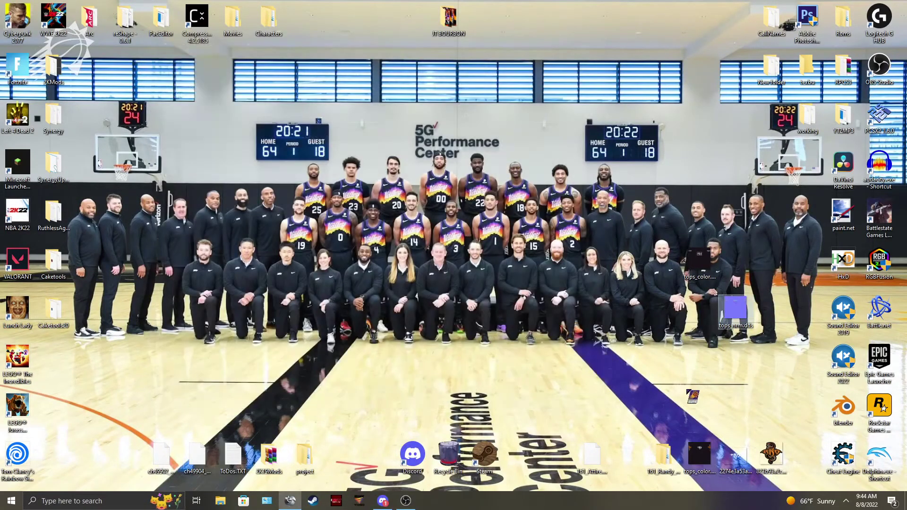
Rearrange the desktop so tops_color.png sits beside tops_nrm.dds and the old tops_color.dds lies apart below them.
drag(699, 451, 697, 307)
drag(699, 262, 622, 410)
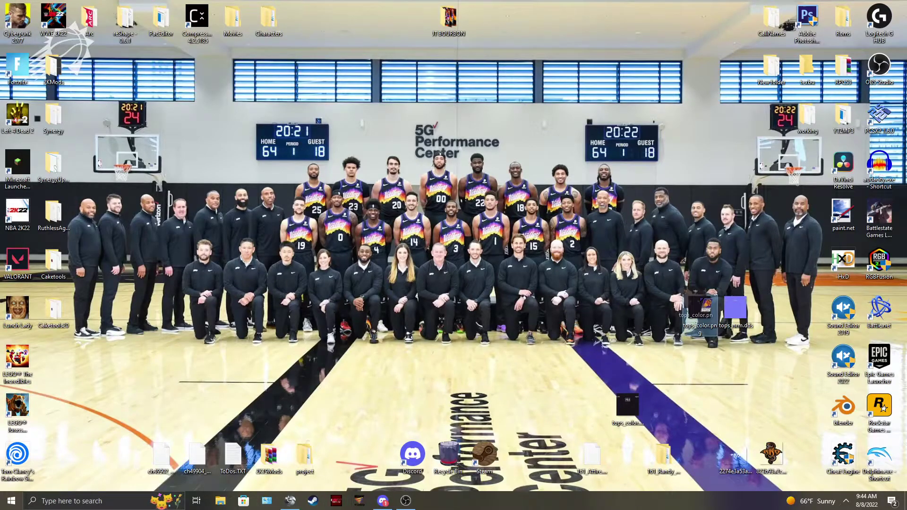
drag(706, 313, 707, 309)
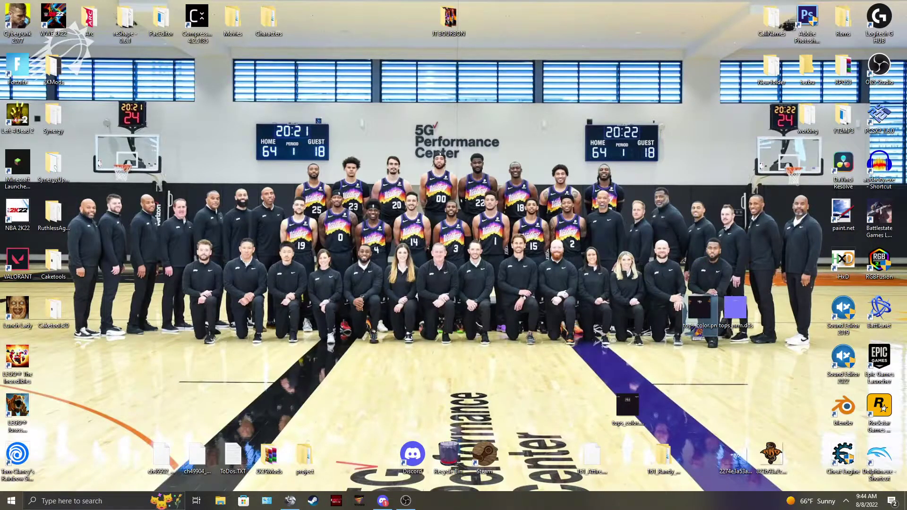
click(738, 319)
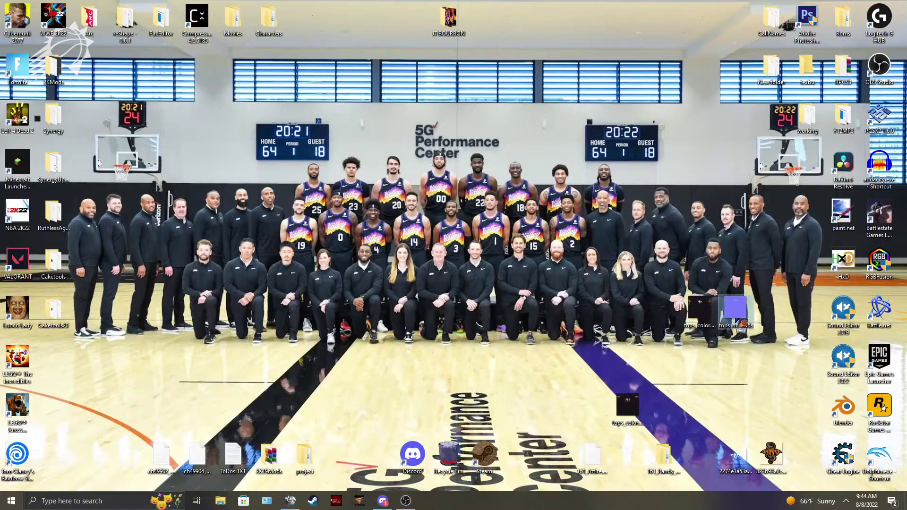
click(701, 314)
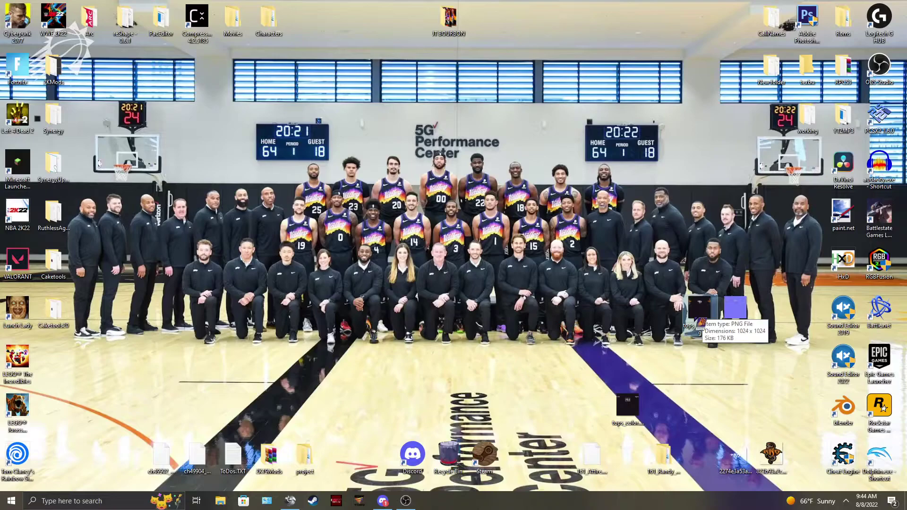
Open tops_color.png in paint.net and save it to the desktop as a DirectDraw Surface file, tops_color.dds, replacing the existing one.
mouse_move(697, 312)
mouse_down()
mouse_move(694, 326)
mouse_move(839, 205)
mouse_move(843, 215)
mouse_up()
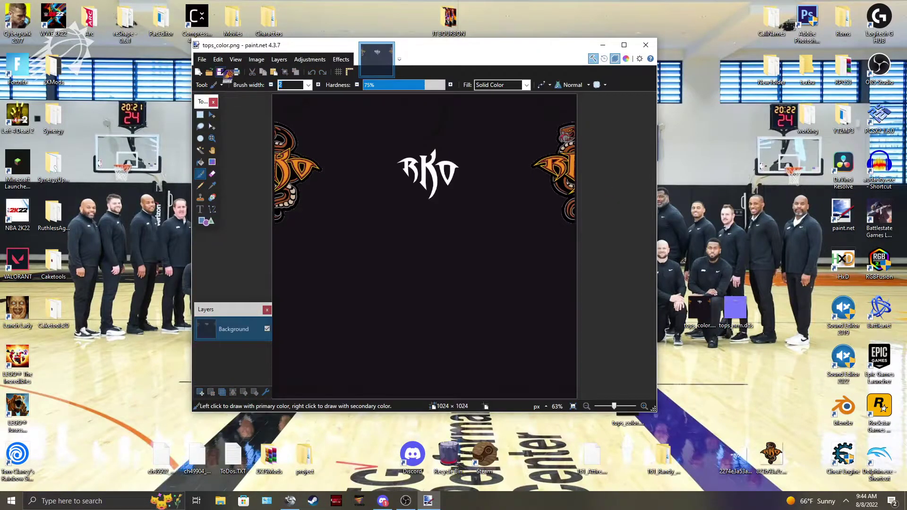
click(203, 60)
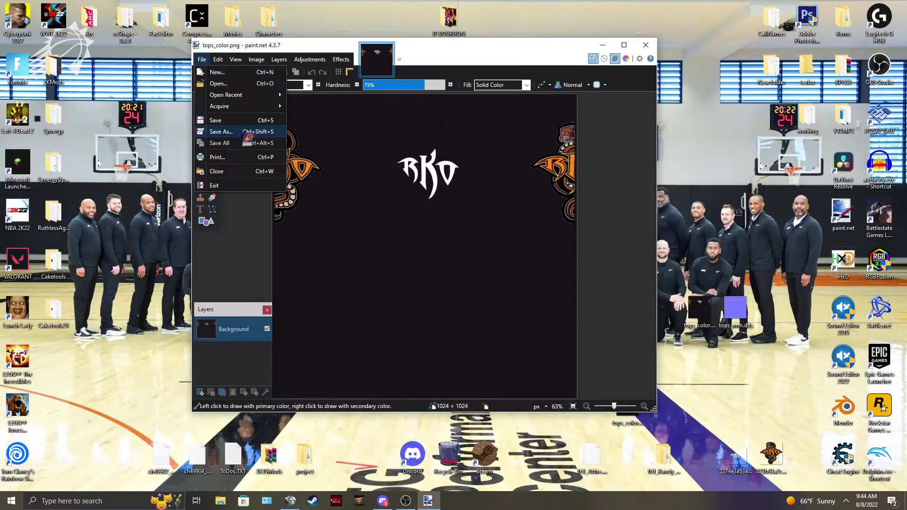
click(236, 132)
click(298, 256)
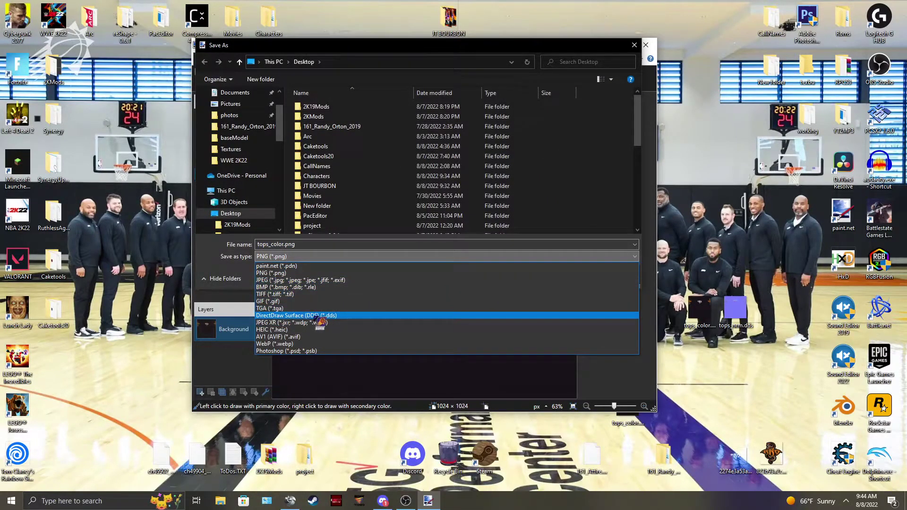
click(318, 315)
click(565, 277)
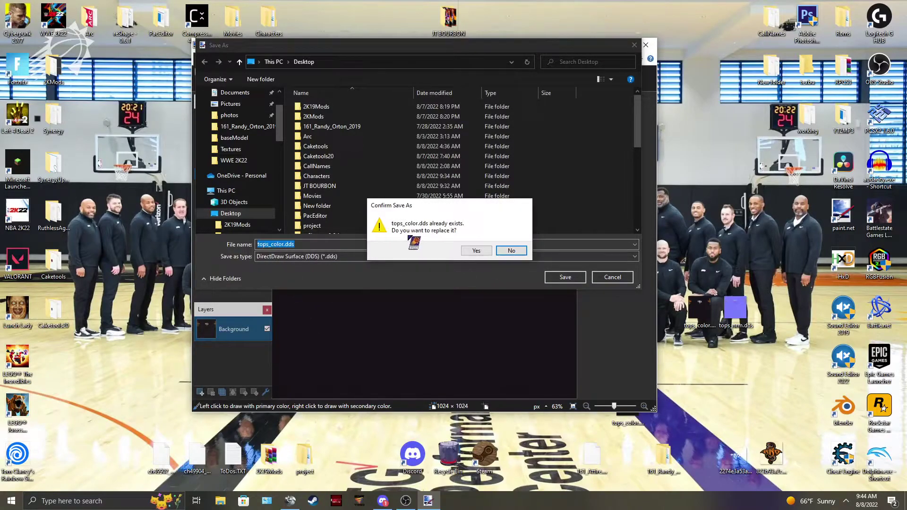
click(477, 251)
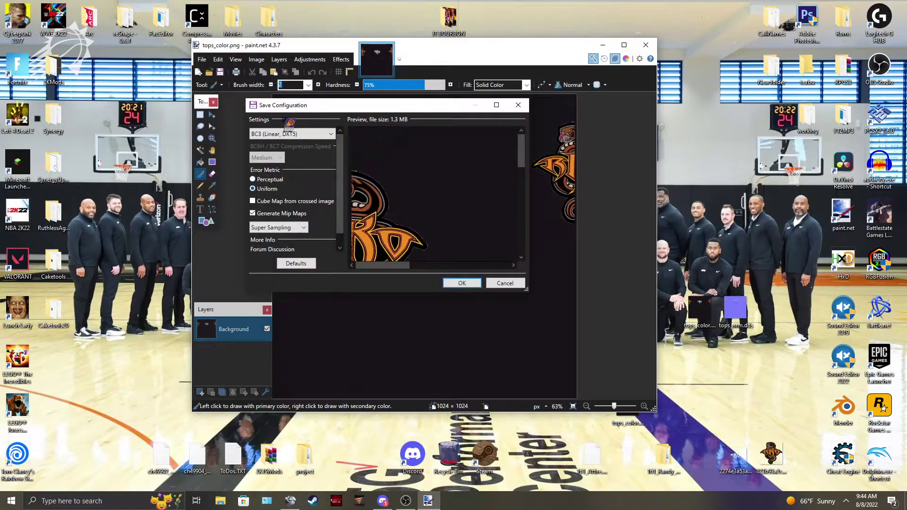
Set the DDS compression to BC1 (Linear, DXT1), finish saving, and close paint.net.
click(297, 134)
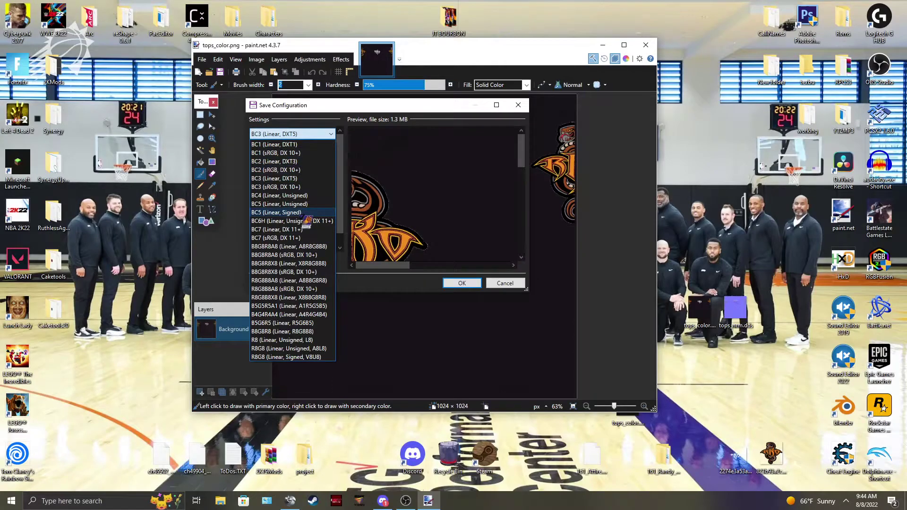
click(295, 145)
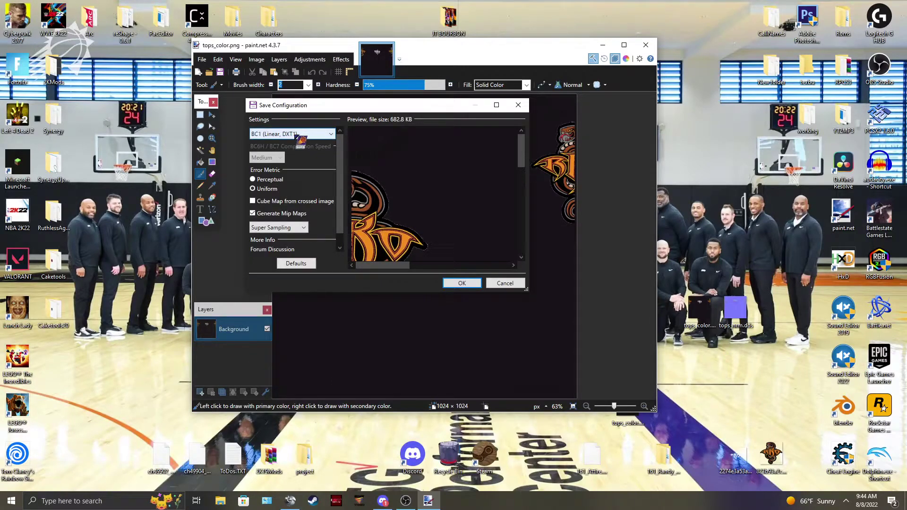
click(462, 284)
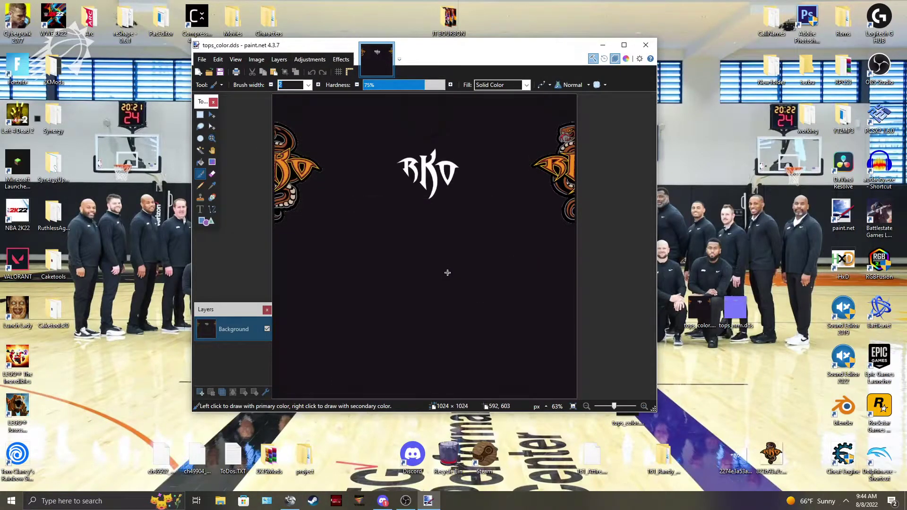
click(645, 45)
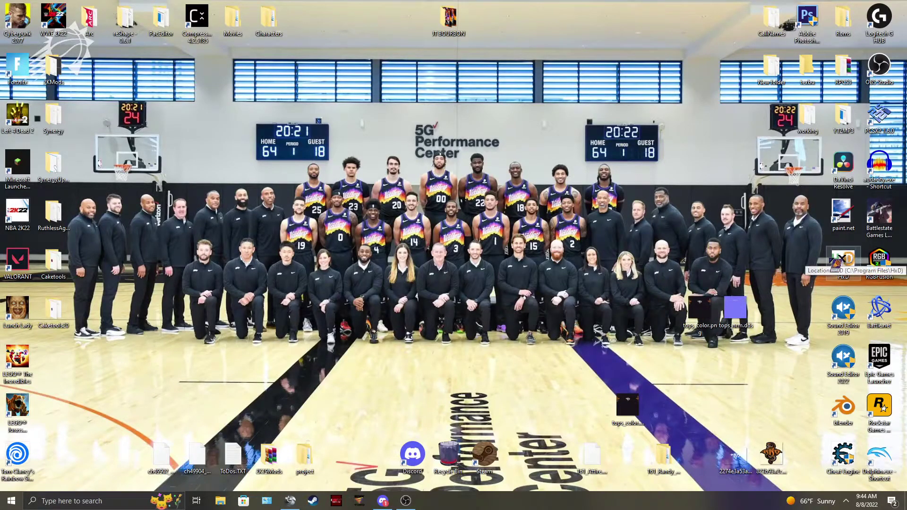
Open tops_color.png from the desktop in HxD and close the hex editor.
drag(701, 307, 842, 265)
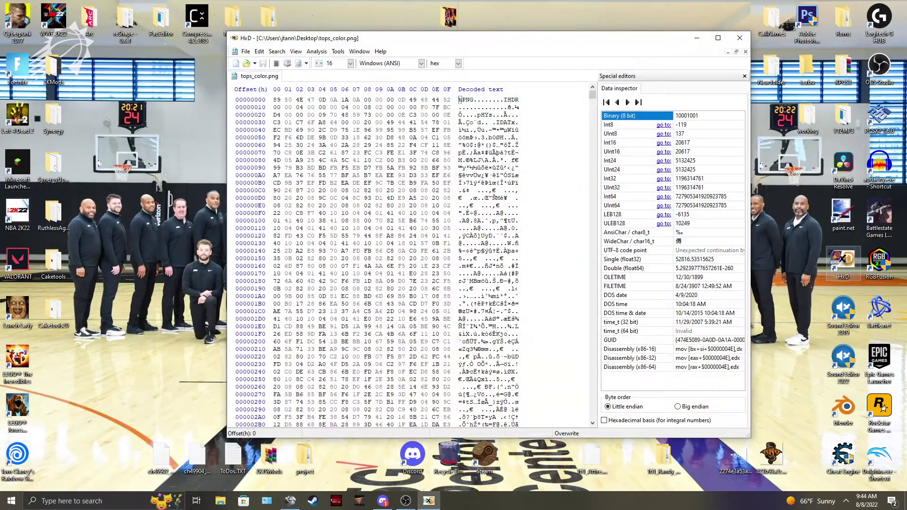
click(739, 38)
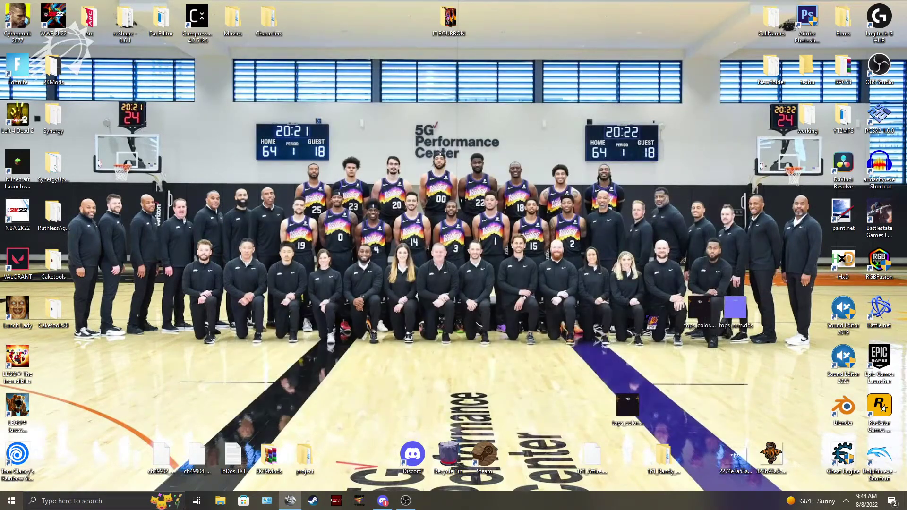
Open the desktop's tops_color.dds in HxD, check its DXT1 and DDS header markers, close it and set the file apart on the desktop.
drag(633, 409, 843, 264)
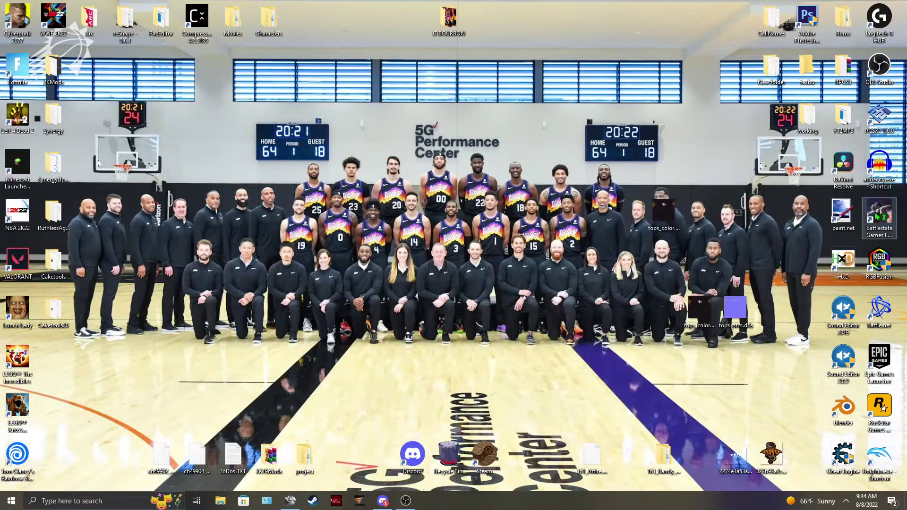
drag(474, 136, 491, 137)
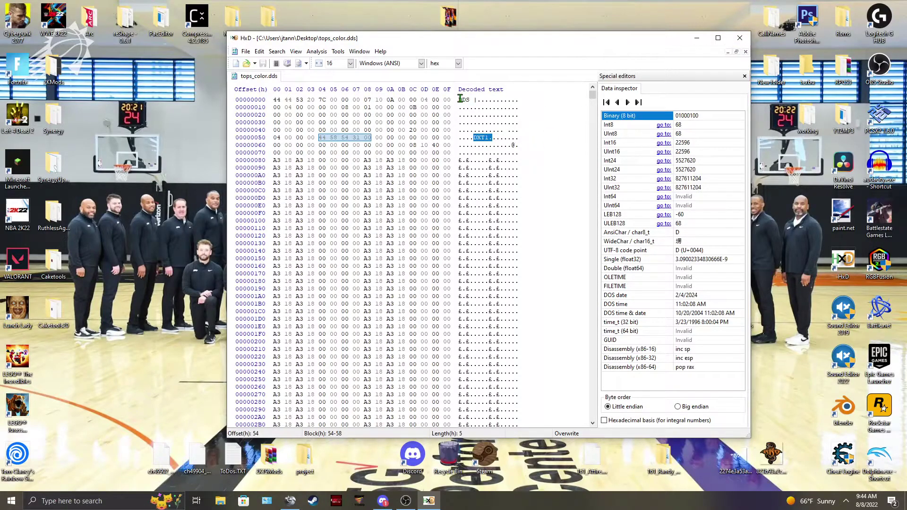
drag(462, 99, 473, 100)
click(740, 38)
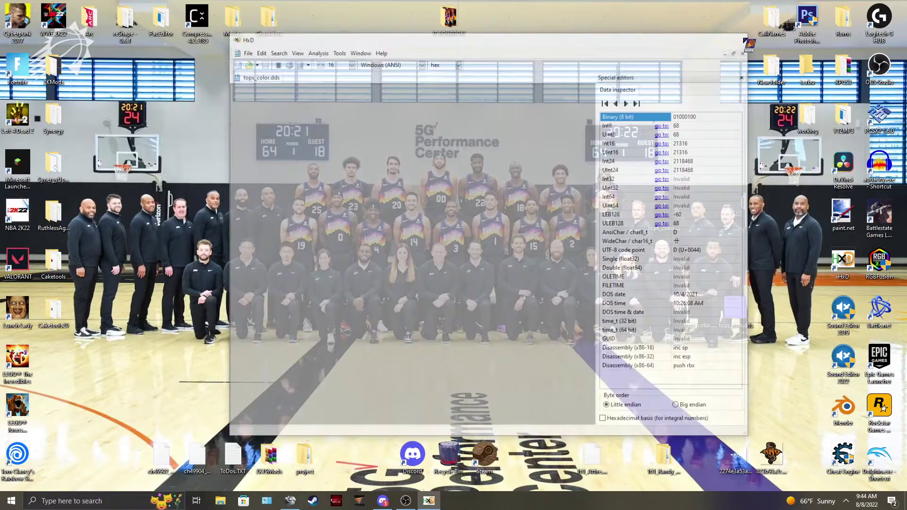
drag(664, 215, 394, 280)
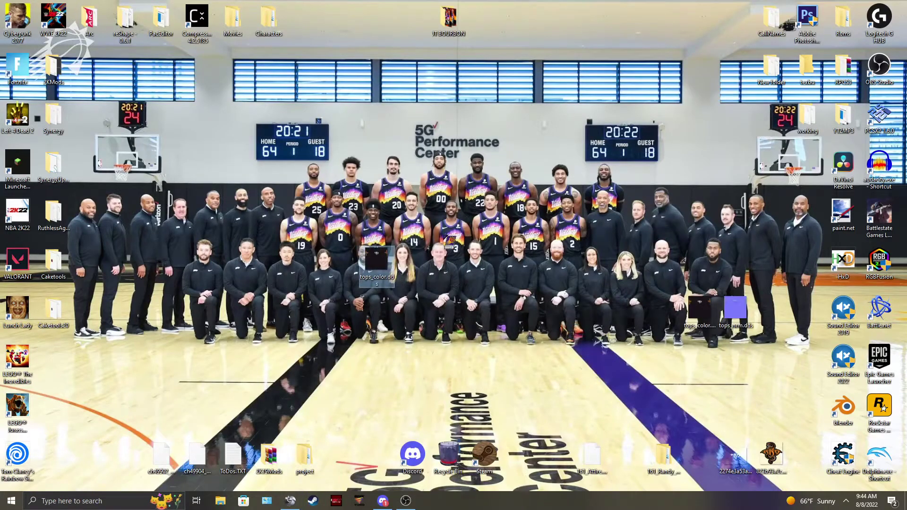
Check tops_nrm.dds in HxD, re-save it in paint.net with BC1 (Linear, DXT1) compression, and close paint.net.
drag(734, 308, 843, 262)
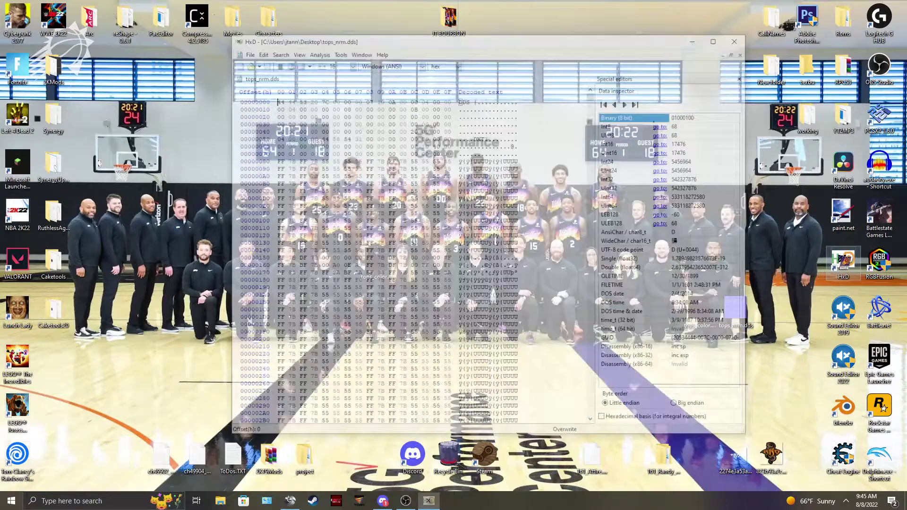
click(740, 38)
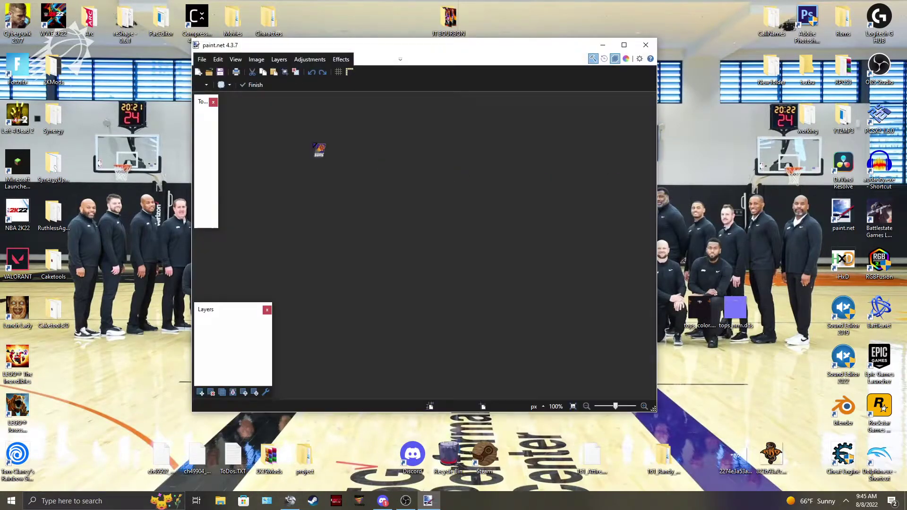
key(ctrl+s)
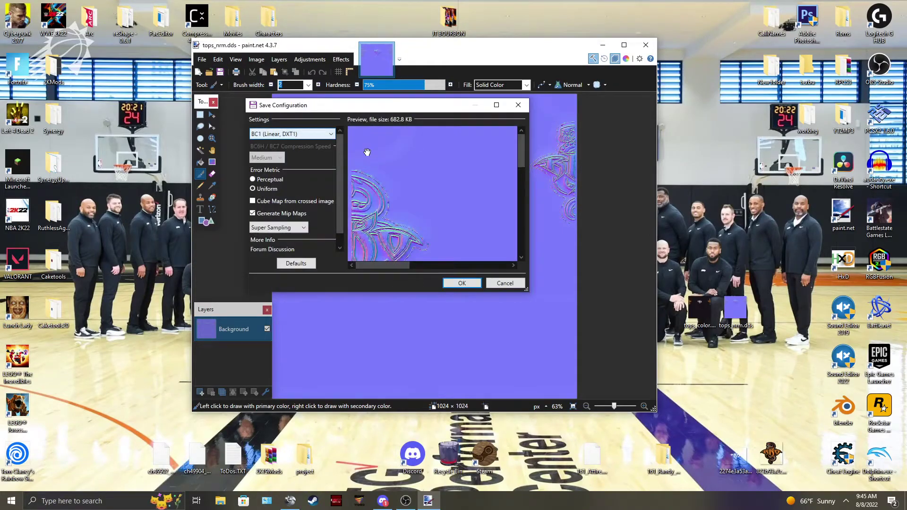
click(464, 284)
click(645, 45)
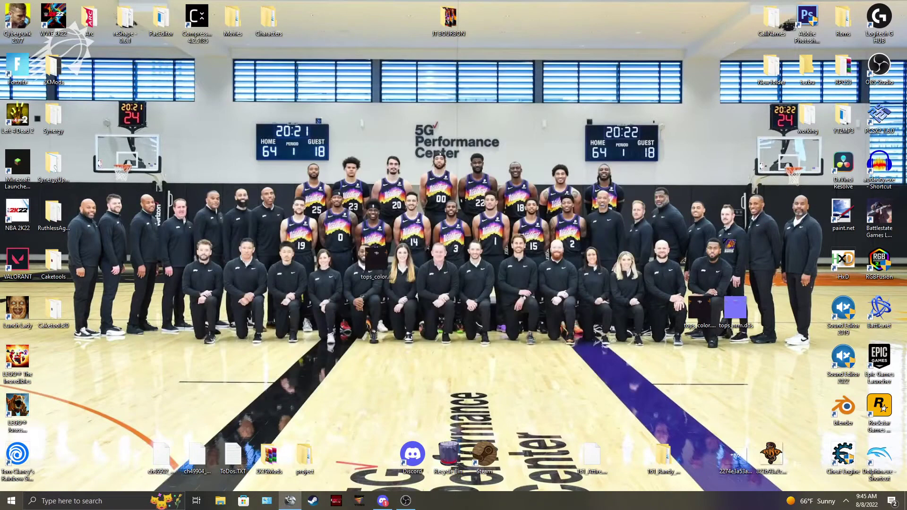
Open the re-saved tops_nrm.dds in HxD, check its compression marker in the header, and close the hex editor.
drag(731, 304, 841, 259)
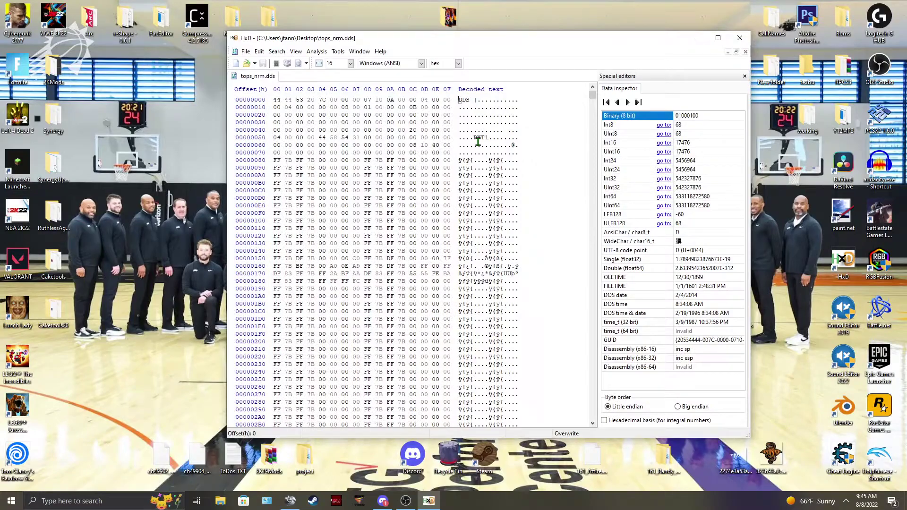
drag(474, 137, 486, 137)
click(740, 39)
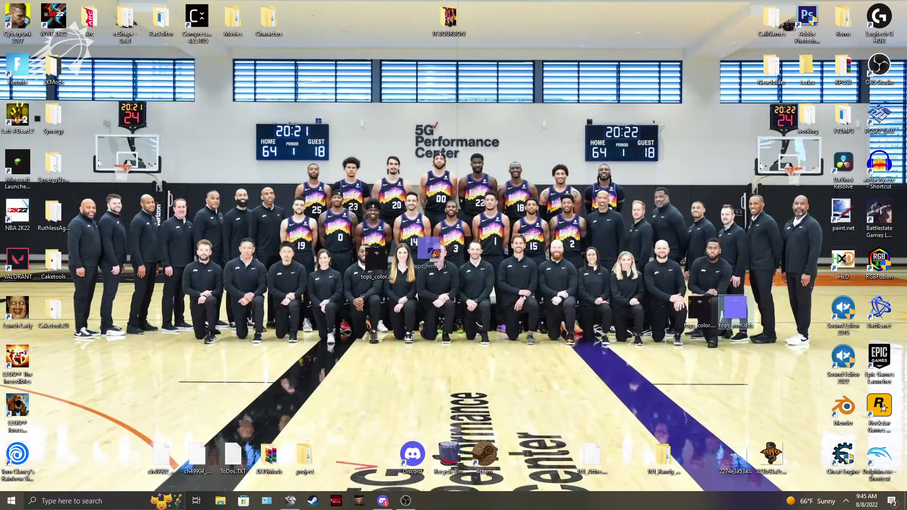
Open the 161_Default_Attire Textures folder and remove the old tops_color.dds and tops_nrm.dds from it.
right_click(216, 502)
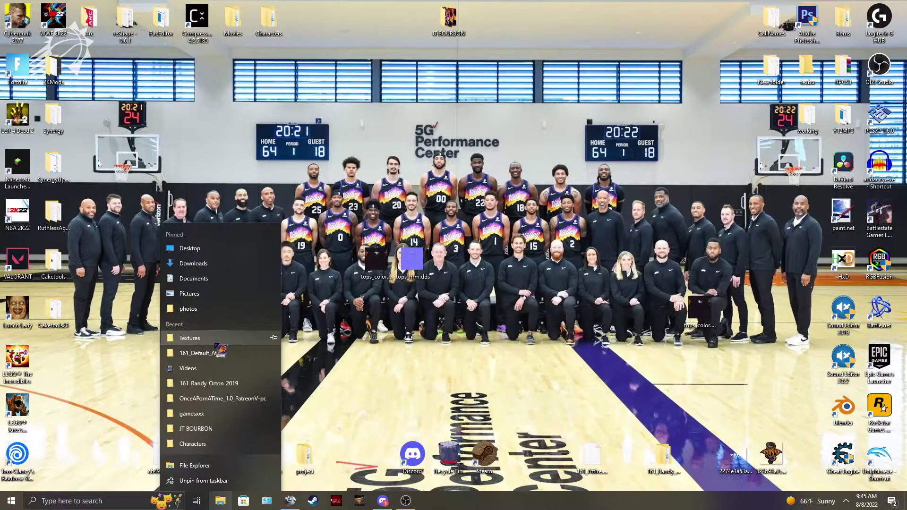
click(209, 340)
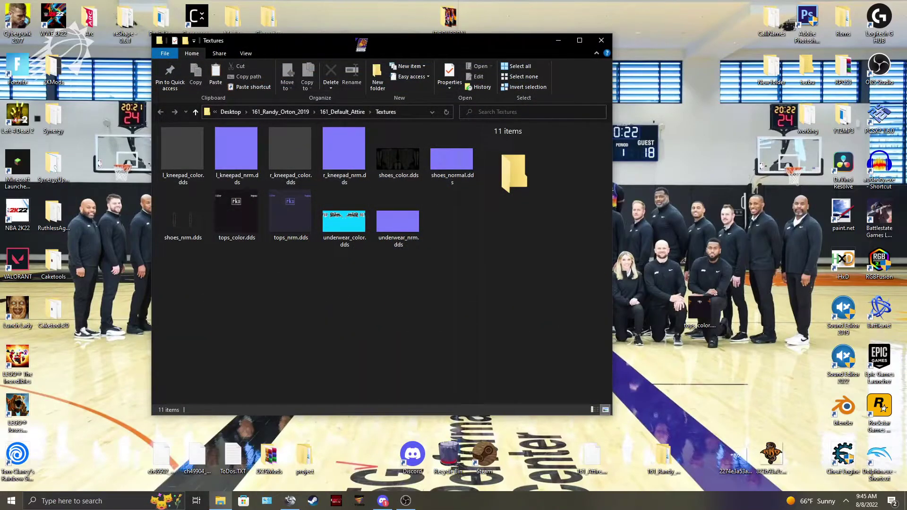
drag(360, 40, 590, 31)
click(521, 205)
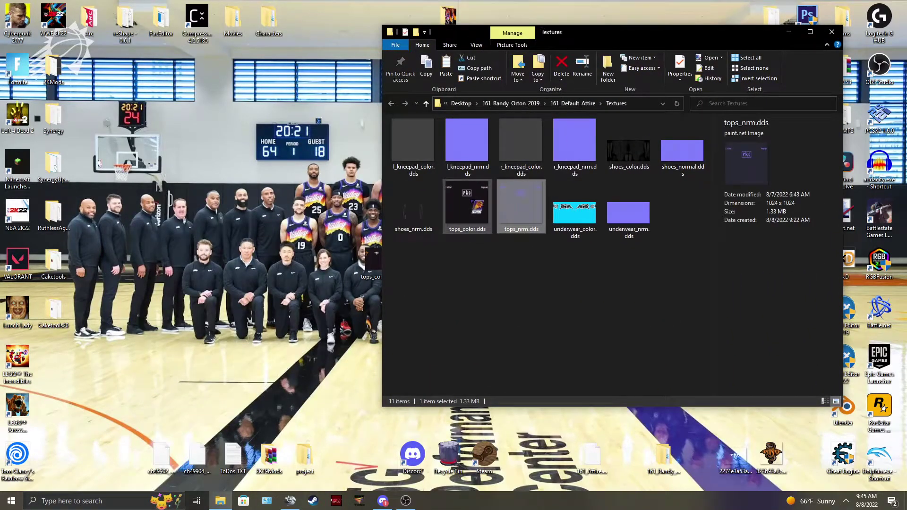
ctrl+click(468, 205)
drag(467, 206, 251, 95)
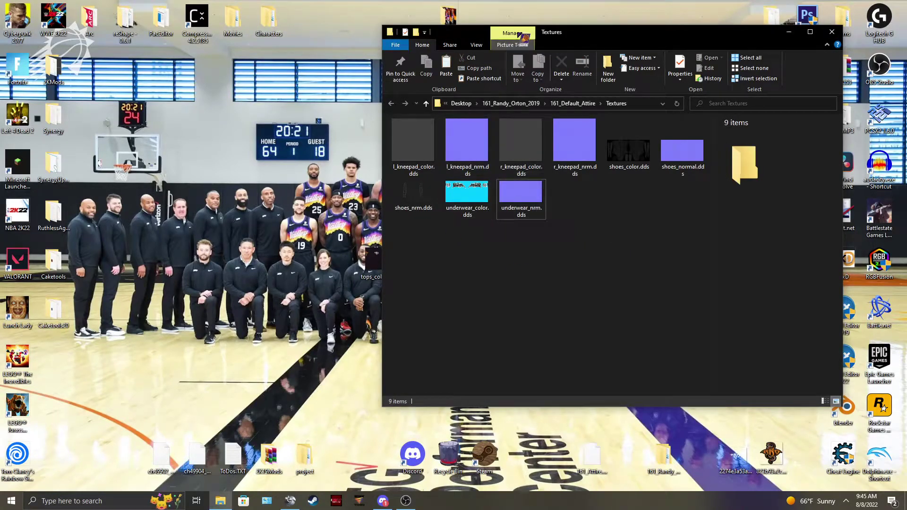
Move the new tops_color.dds and tops_nrm.dds from the desktop into the Textures folder and close the folder.
drag(557, 32, 634, 32)
drag(434, 297, 685, 255)
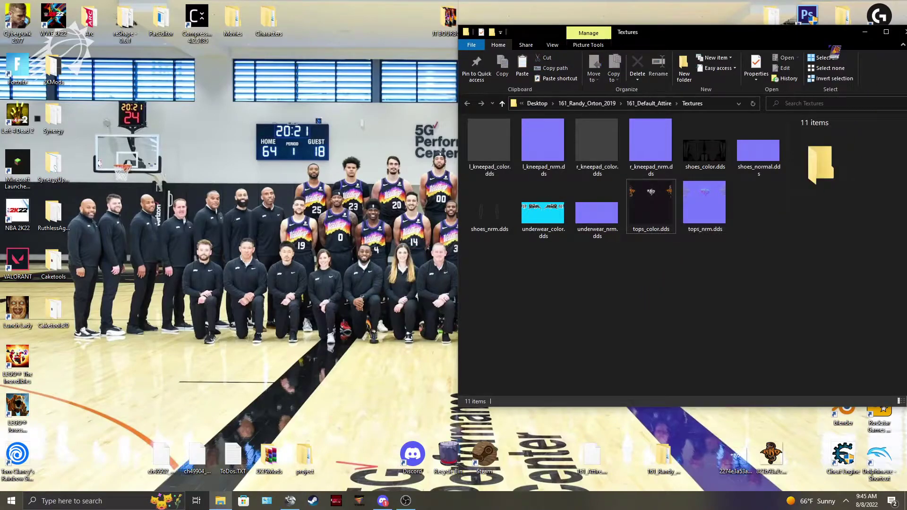
drag(811, 36, 546, 29)
click(642, 23)
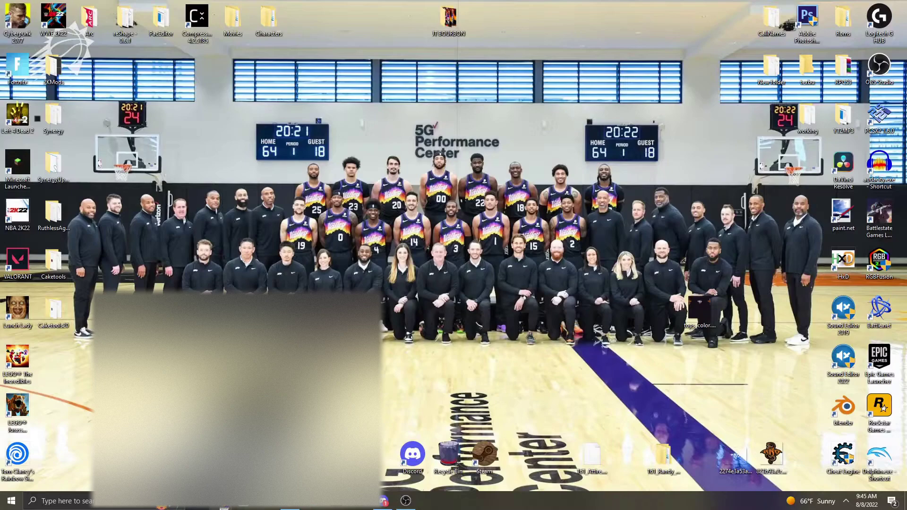
Open a new File Explorer window and go to the Steam folder in Program Files (x86) on drive C.
right_click(220, 500)
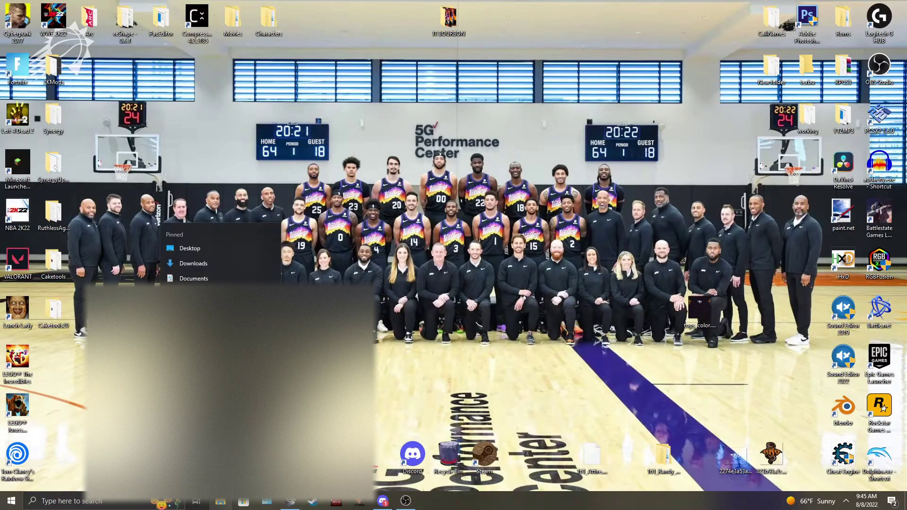
click(220, 462)
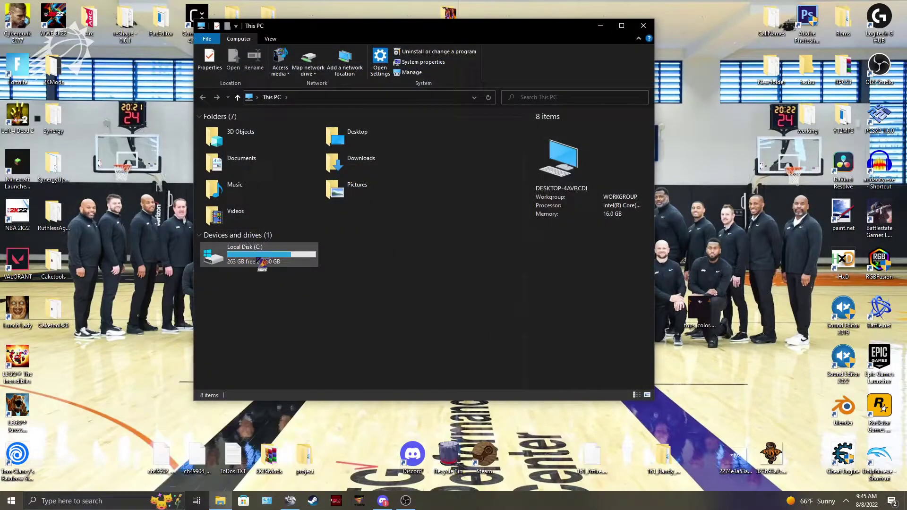
double_click(256, 259)
double_click(238, 177)
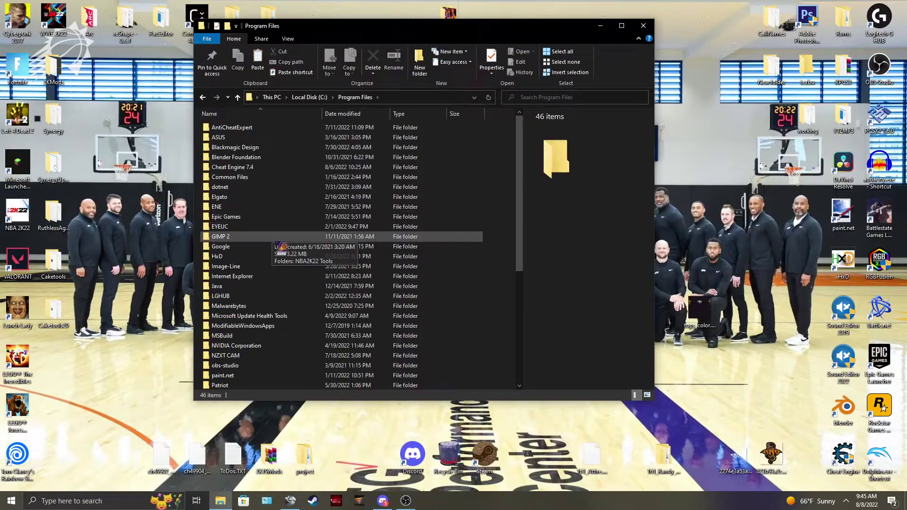
scroll(243, 236, down, 6)
click(202, 97)
double_click(251, 187)
scroll(259, 264, down, 5)
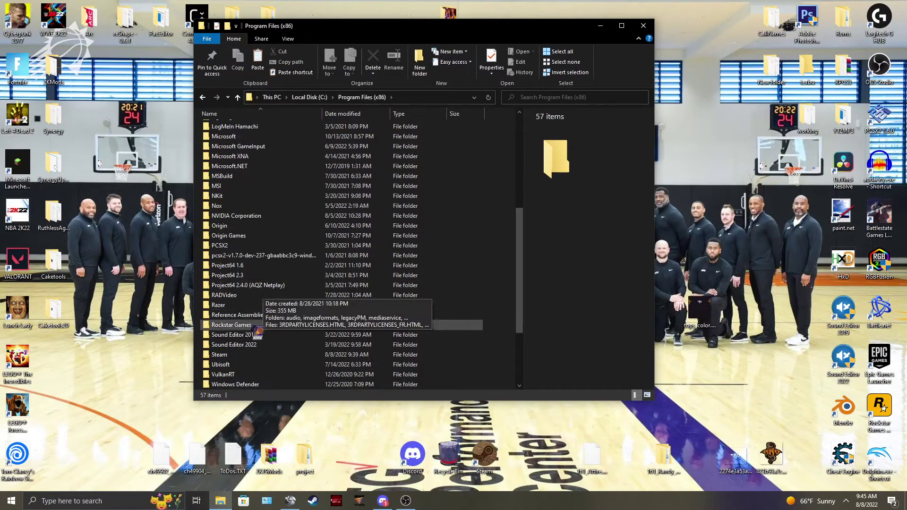
double_click(255, 354)
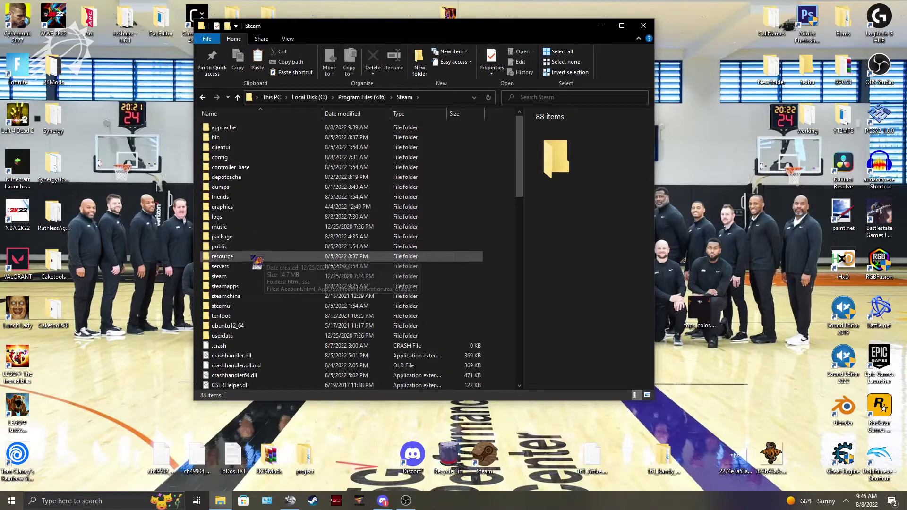
Move the 161_Randy_Orton_2019 folder from the desktop into steamapps\common\WWE 2K22\_mods\Characters and close the window.
double_click(225, 286)
double_click(222, 128)
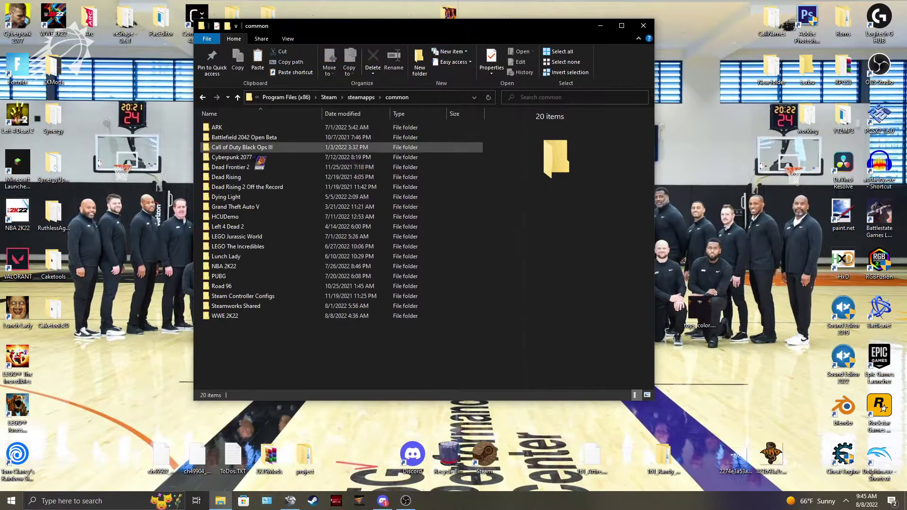
double_click(225, 315)
double_click(241, 128)
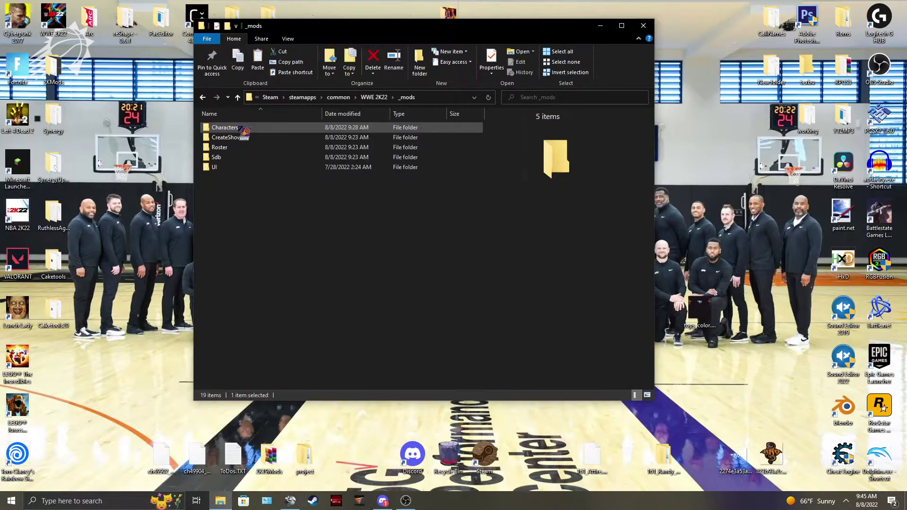
double_click(242, 129)
drag(664, 454, 364, 242)
click(643, 26)
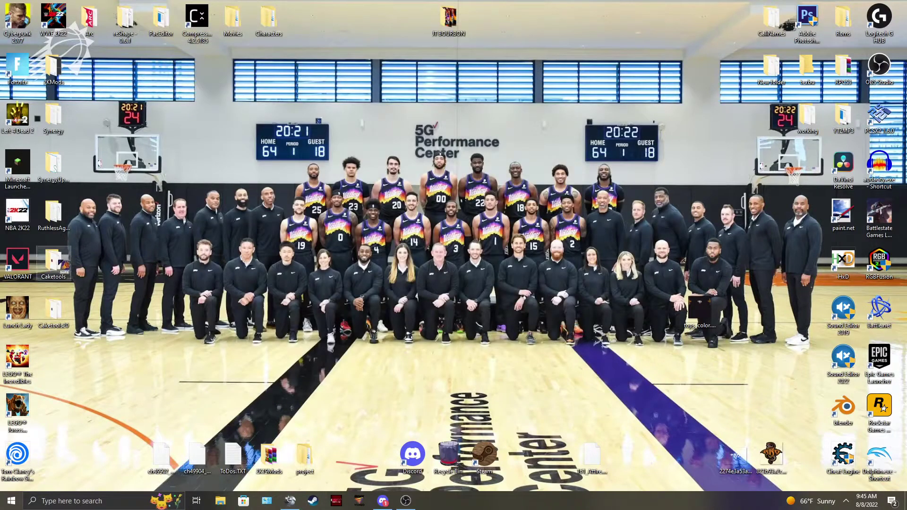
Launch CakeTools 2022, bake the WWE 2K22 _mods folder with BakedFile index 8, and close the tool.
double_click(54, 263)
click(229, 236)
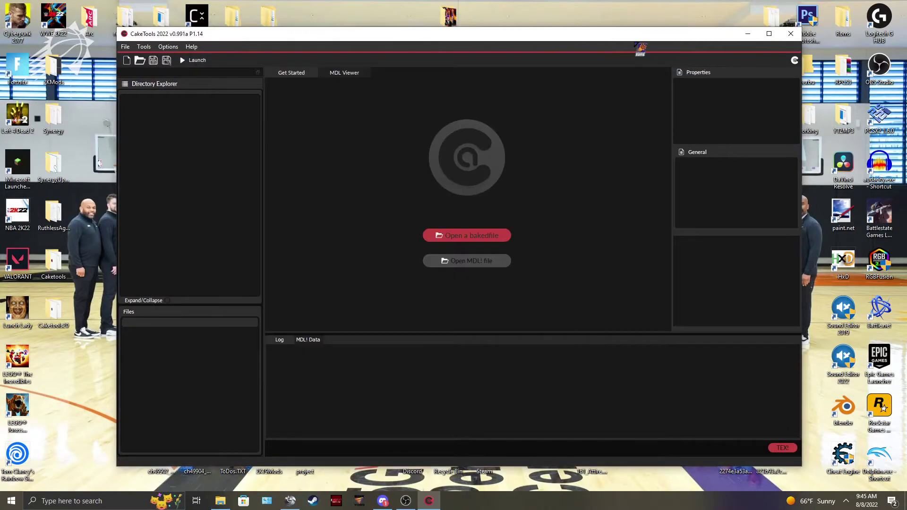
drag(631, 37, 627, 18)
click(121, 29)
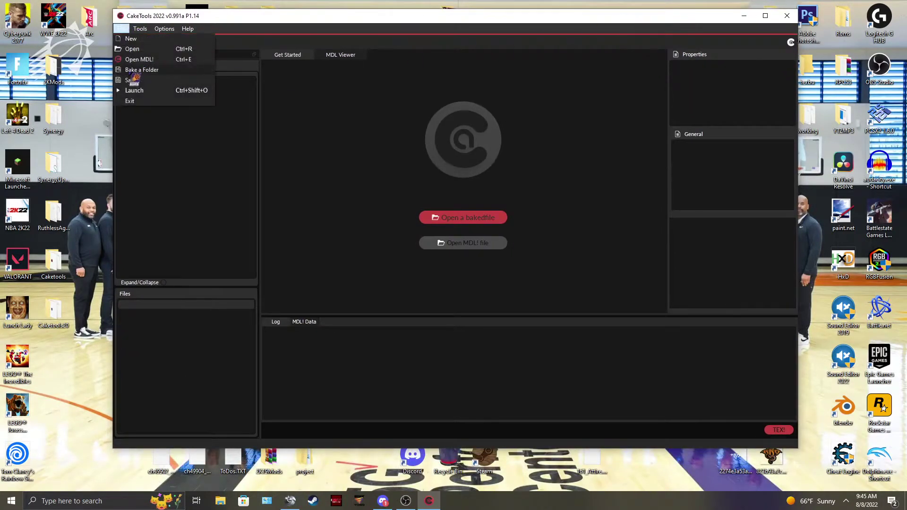
click(137, 70)
click(239, 93)
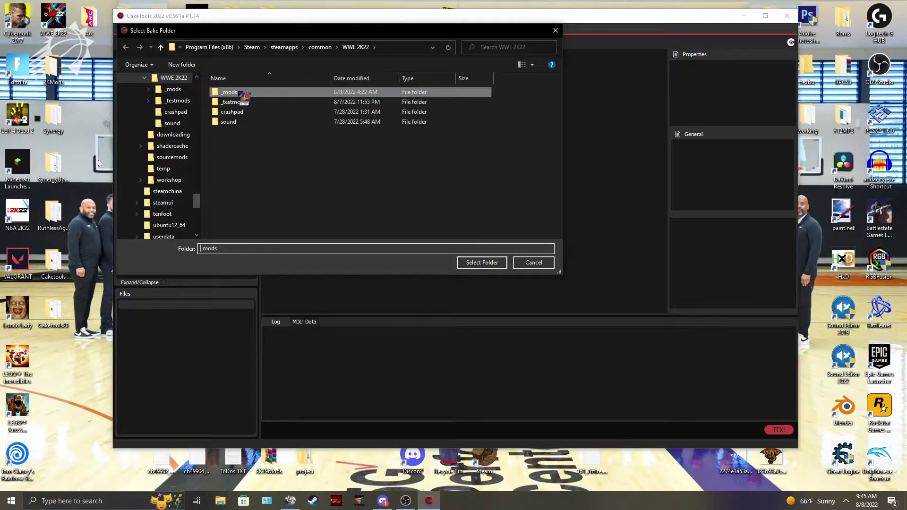
click(481, 262)
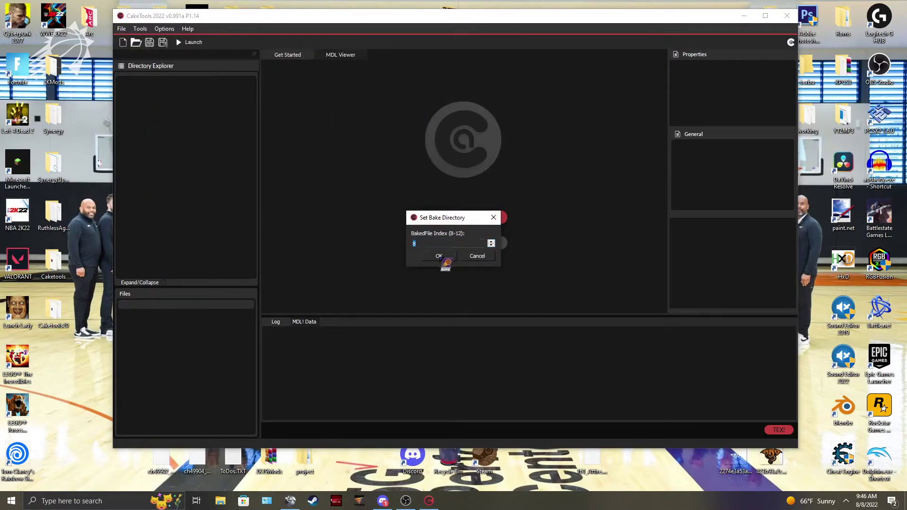
click(439, 256)
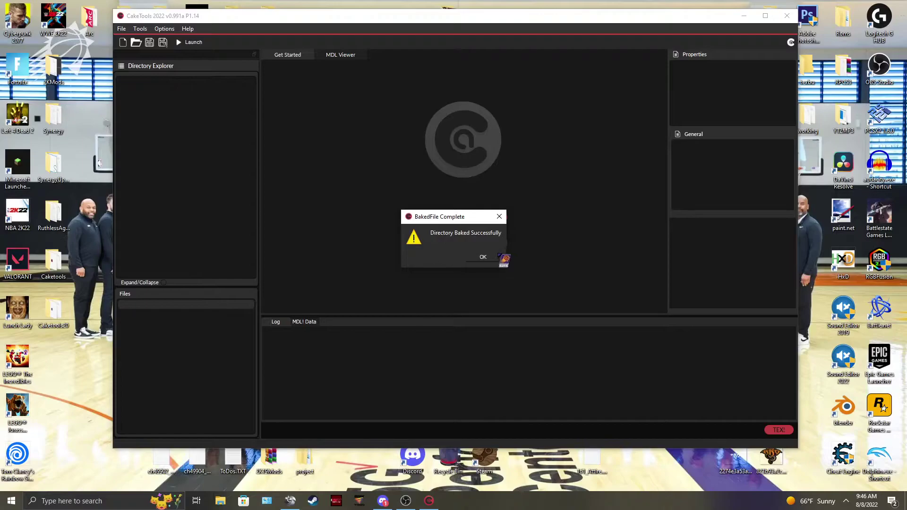
click(498, 257)
click(786, 17)
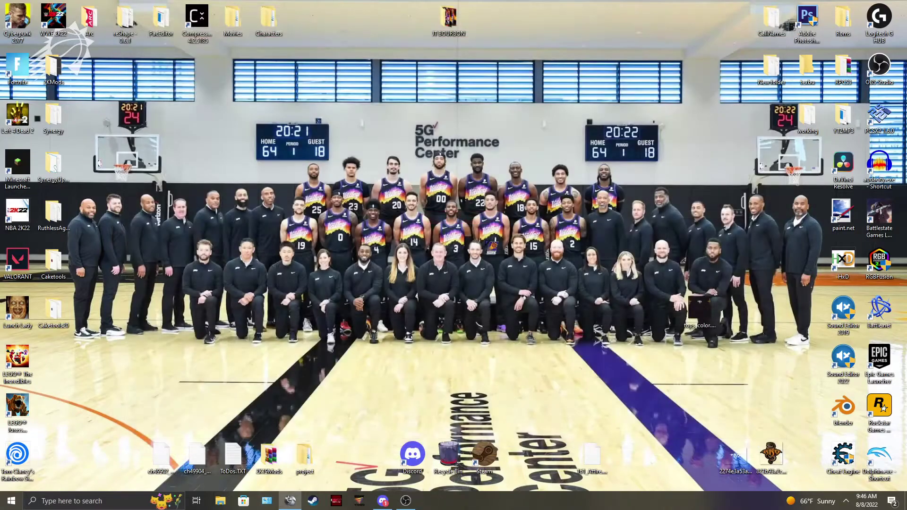
Launch WWE 2K22, centre its window, skip the intro and title screens, and open the Play match menu.
double_click(54, 19)
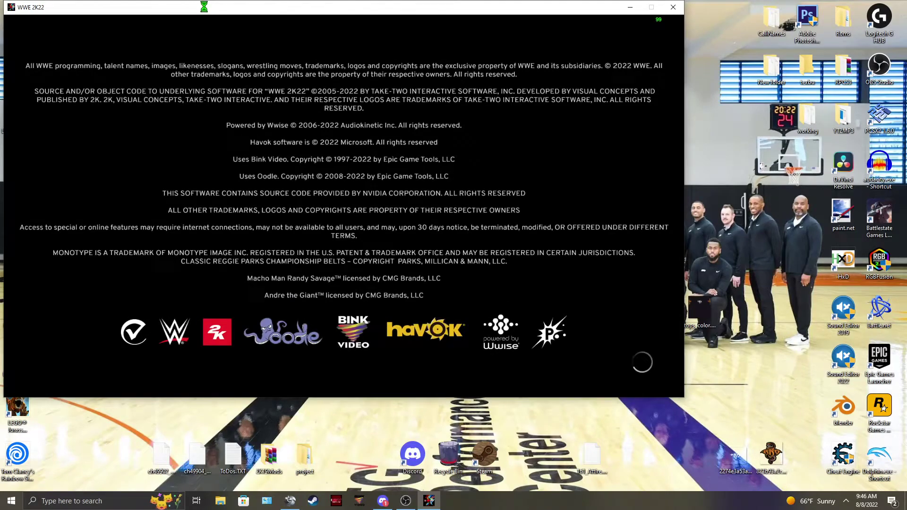
drag(207, 7, 318, 11)
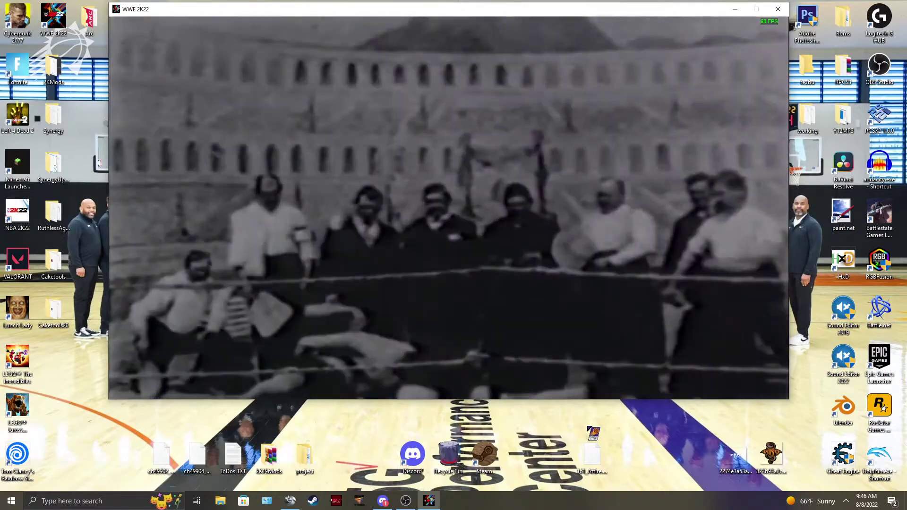
key(Return)
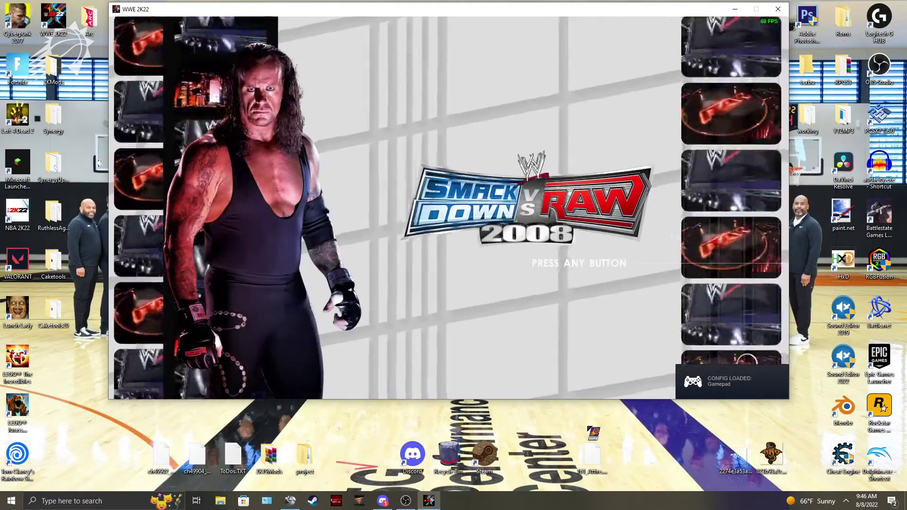
key(Return)
key(Return)
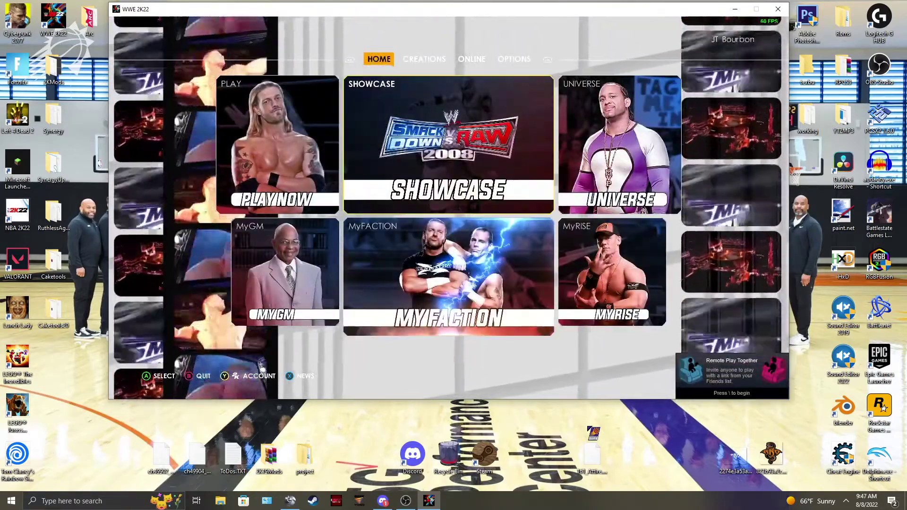
key(Left)
key(Return)
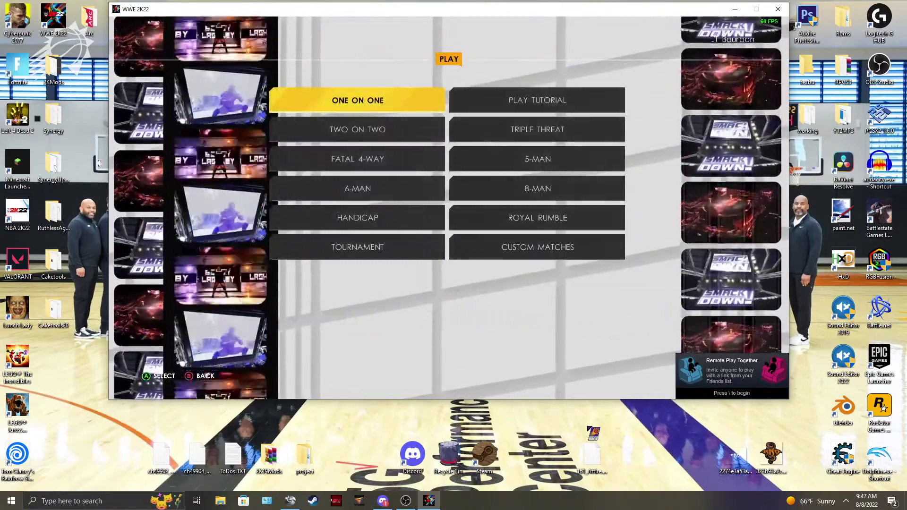
Set up a normal One on One match with Randy Orton against Big E and confirm both superstars.
key(Return)
key(Return)
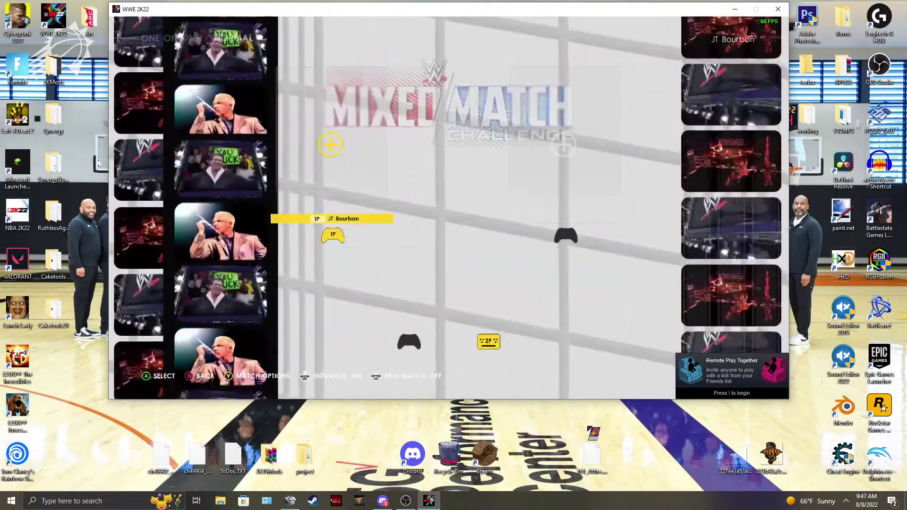
key(Return)
key(Up)
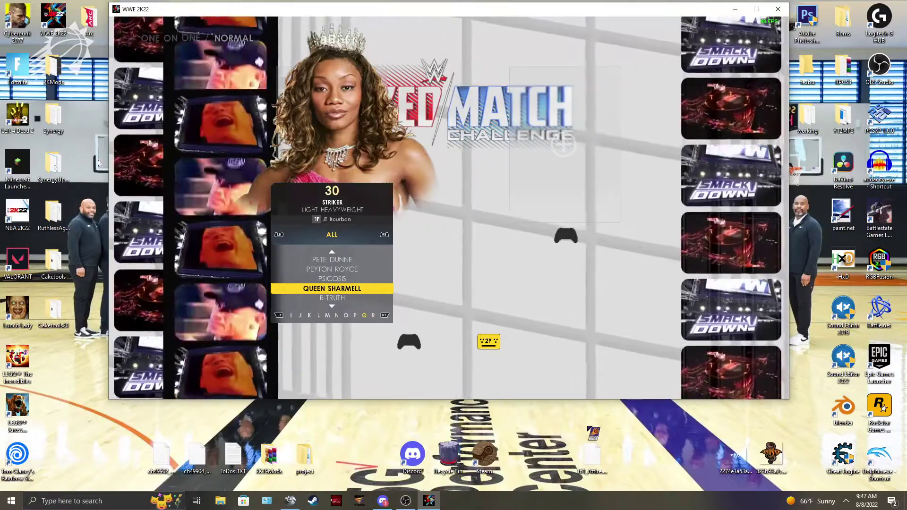
key(Down)
key(Down)
key(Return)
key(Return)
key(Return)
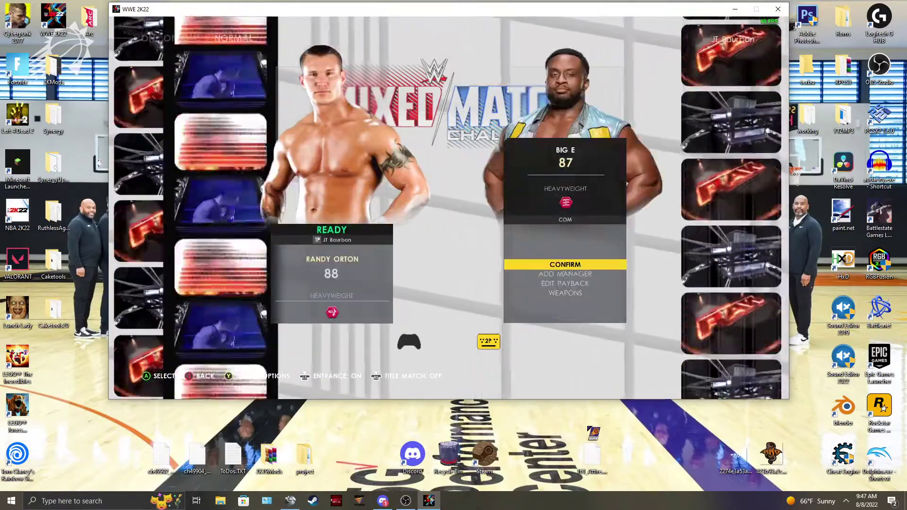
key(Return)
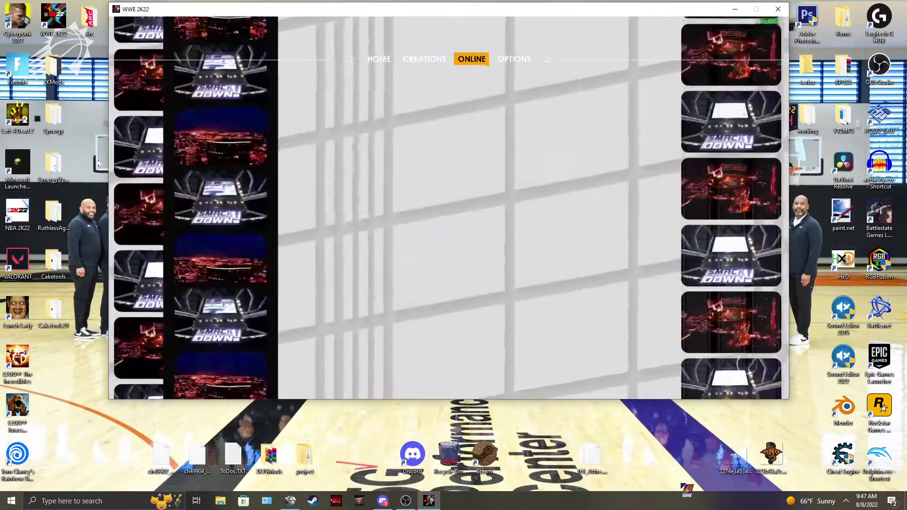
key(e)
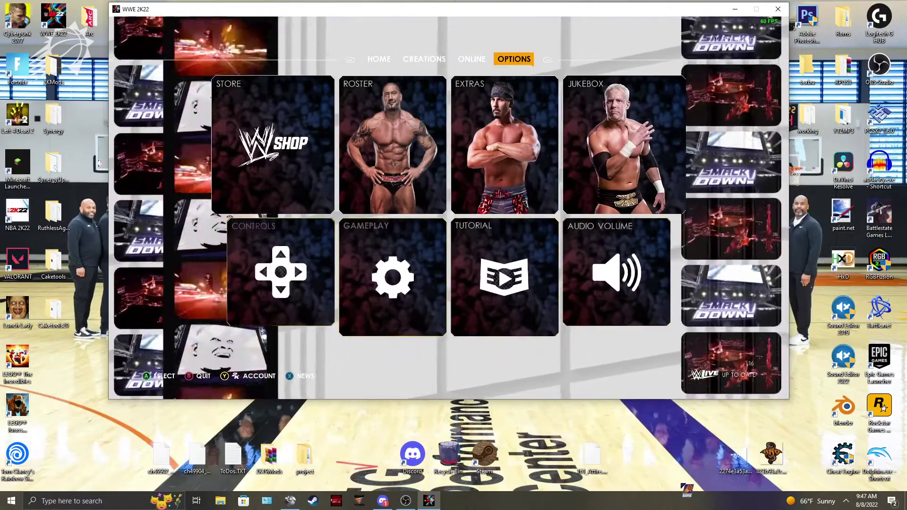
key(Return)
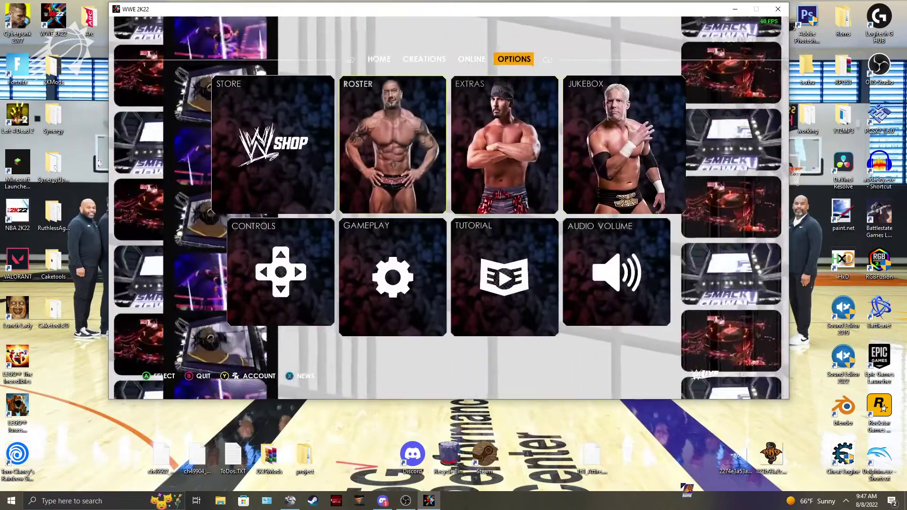
key(Right)
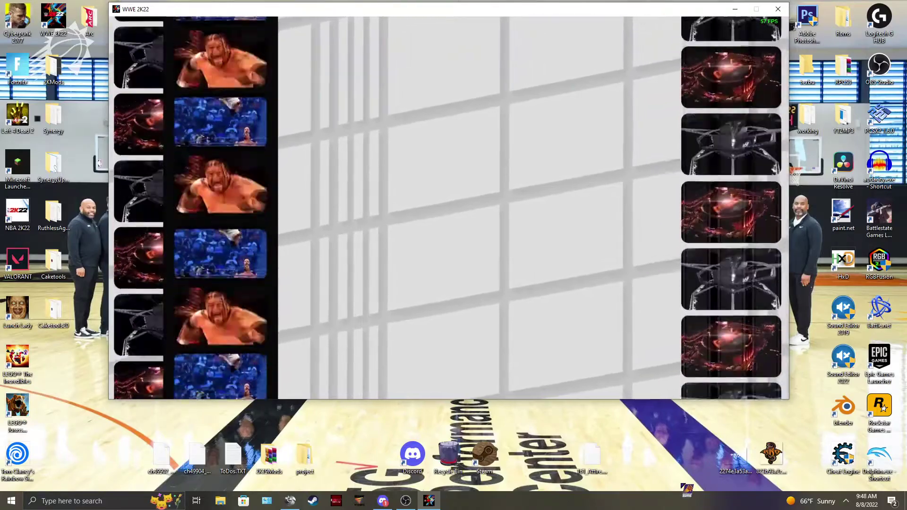
key(Up)
Return to the Home screen and open the One on One match types under Play.
key(q)
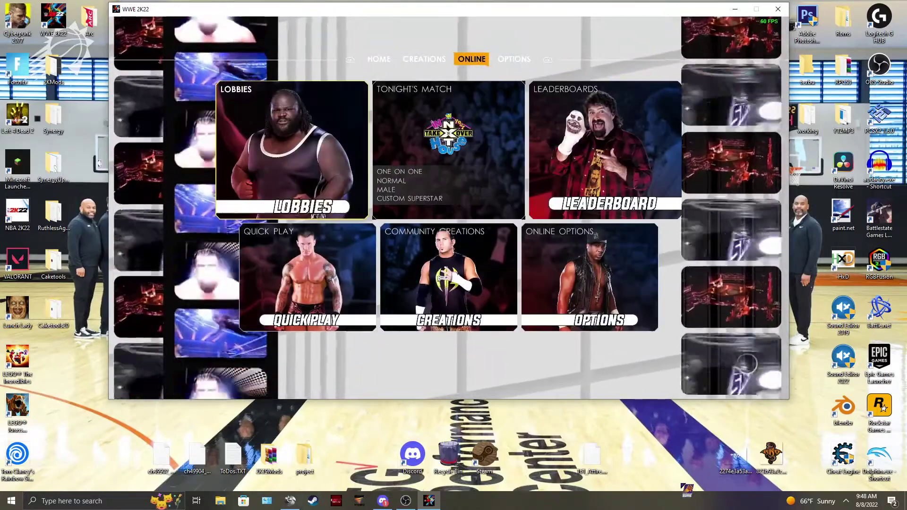
key(q)
key(Left)
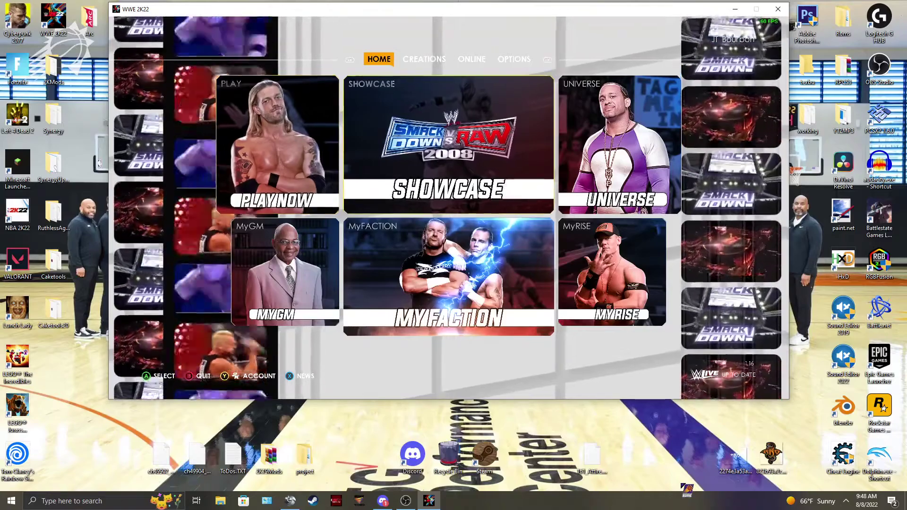
key(Return)
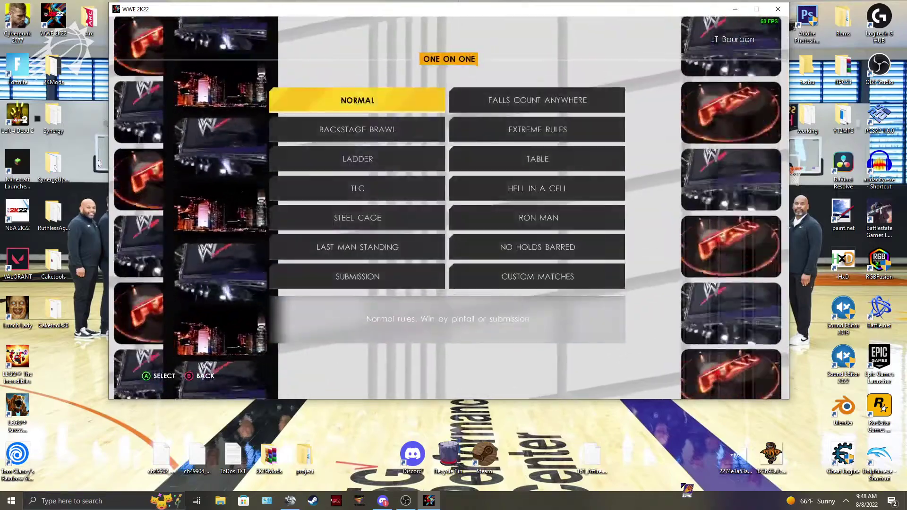
key(Return)
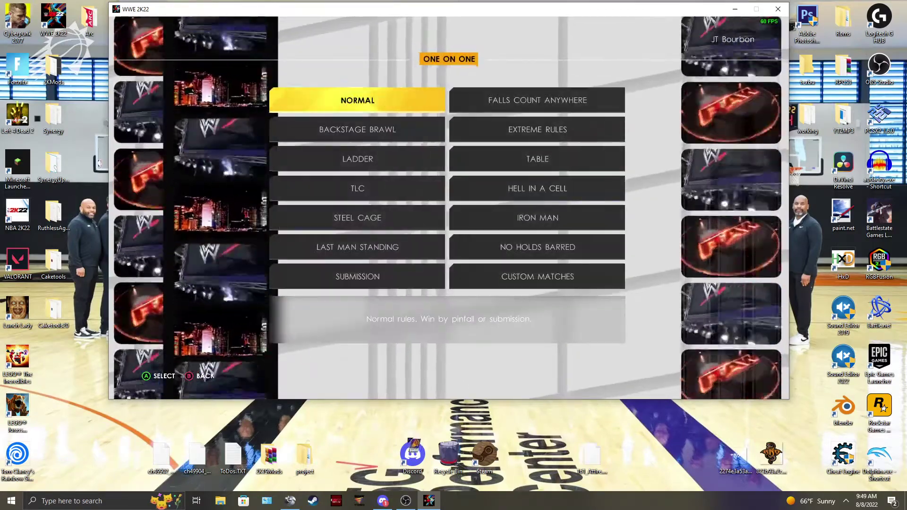
Switch to OBS and move its window toward the middle of the desktop.
click(405, 501)
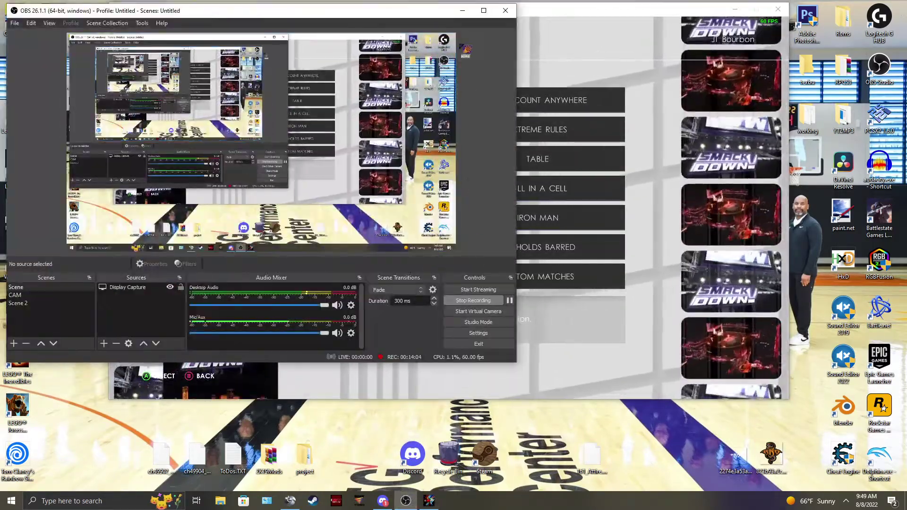
drag(427, 15, 577, 24)
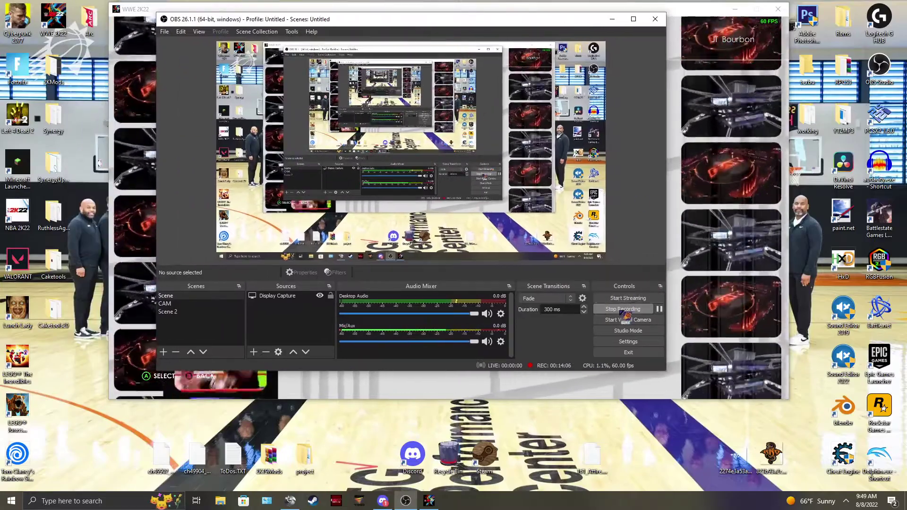